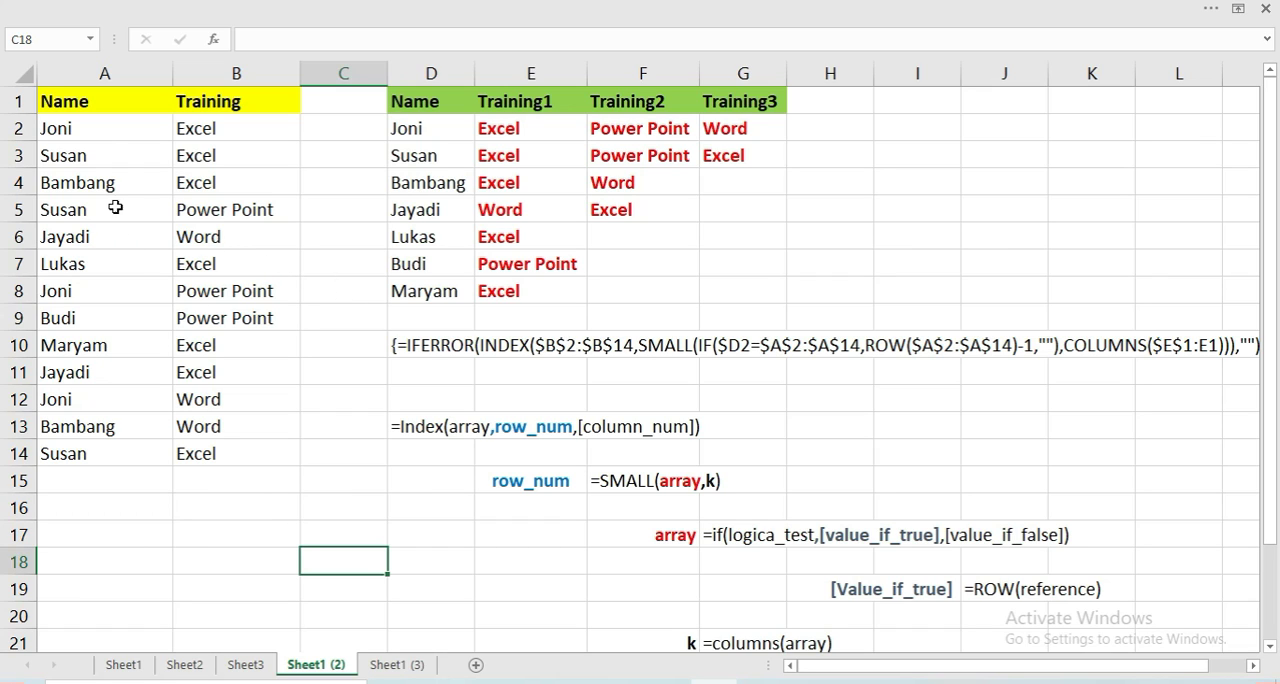
Examine the Name and Training list in columns A and B, checking repeated names and their trainings against the table in columns D to G
left_click(133, 130)
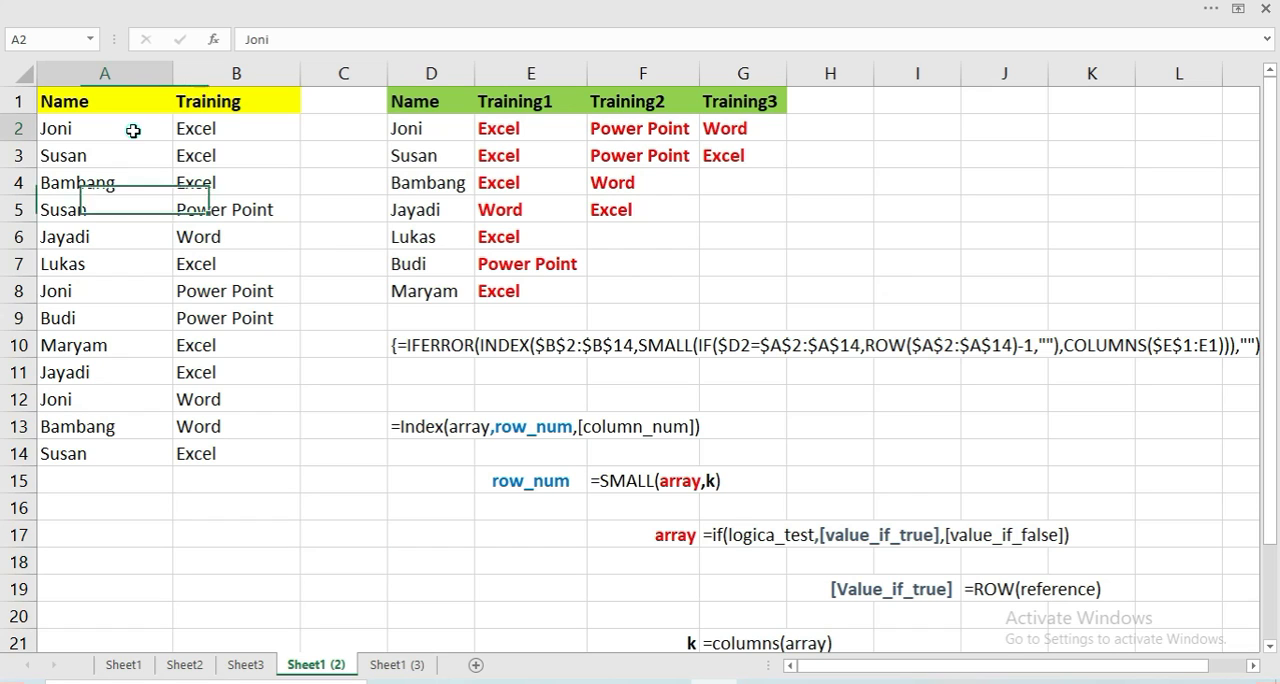
left_click(213, 133)
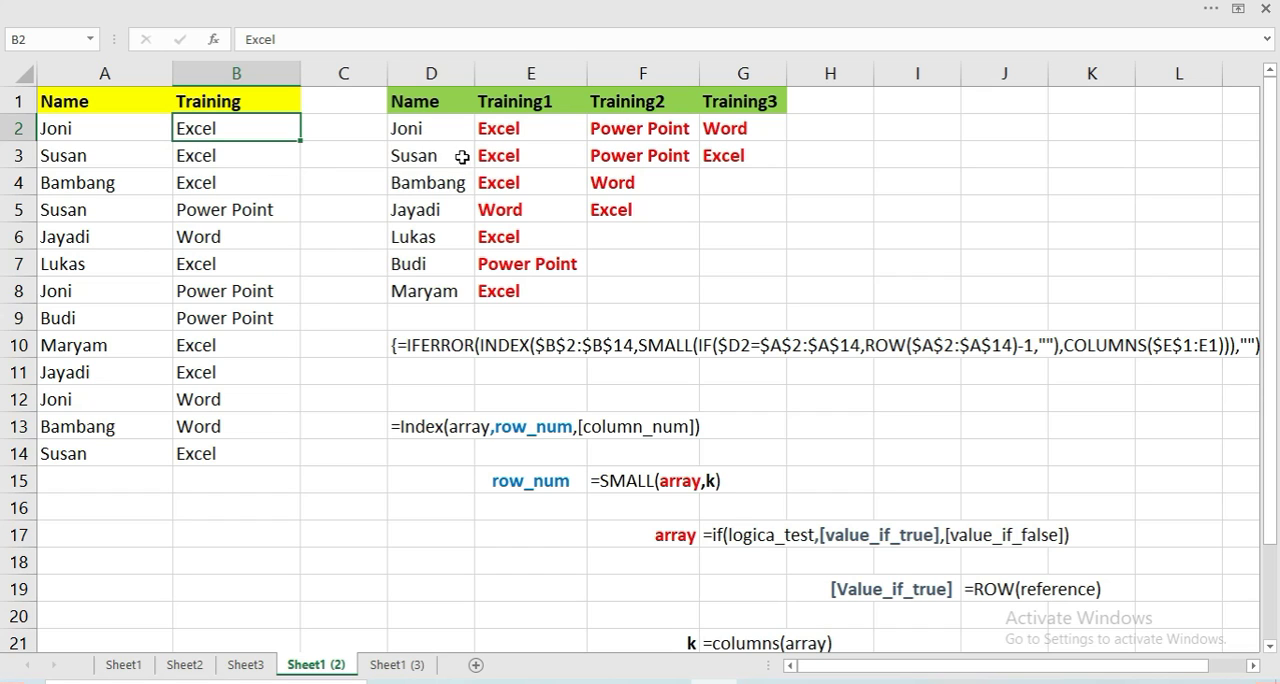
left_click(540, 141)
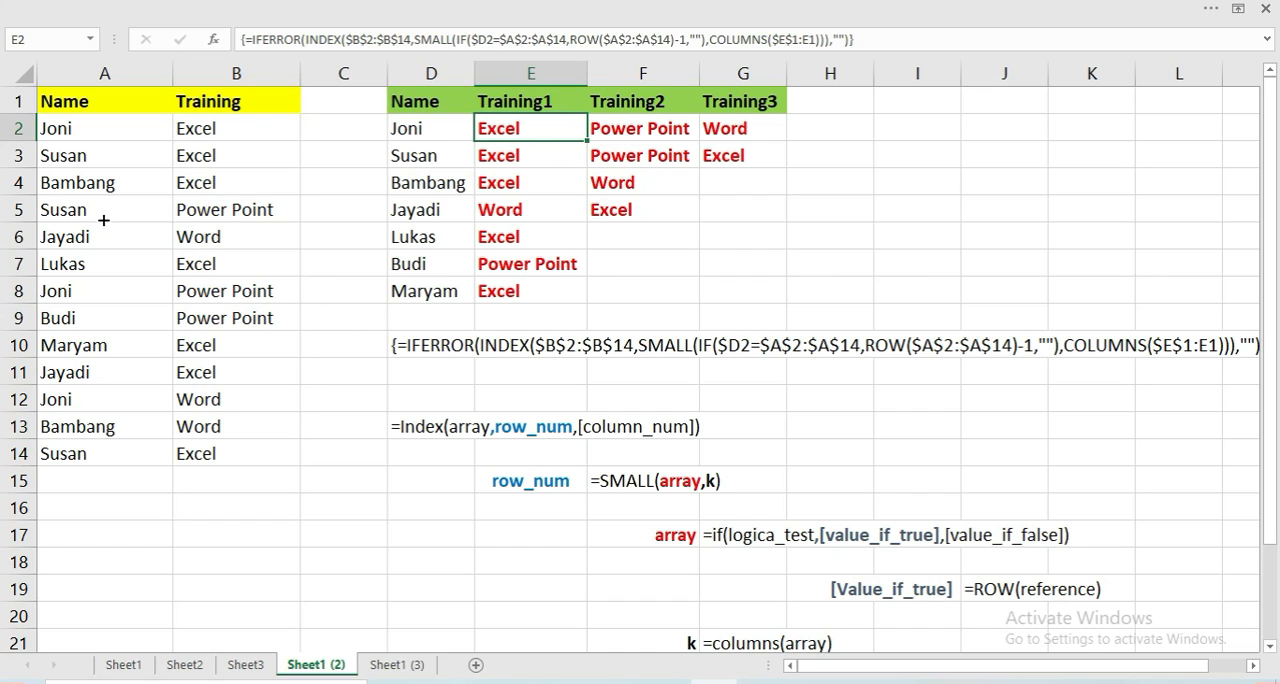
left_click(102, 135)
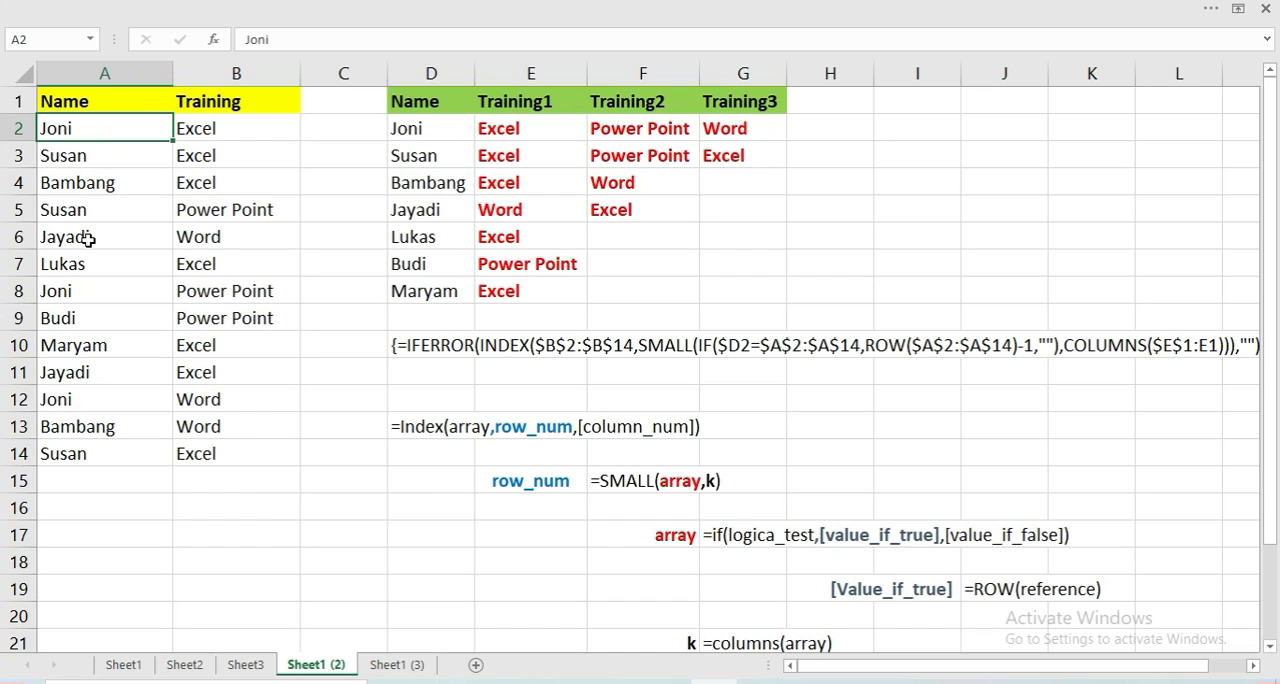
left_click(95, 288)
left_click(105, 398)
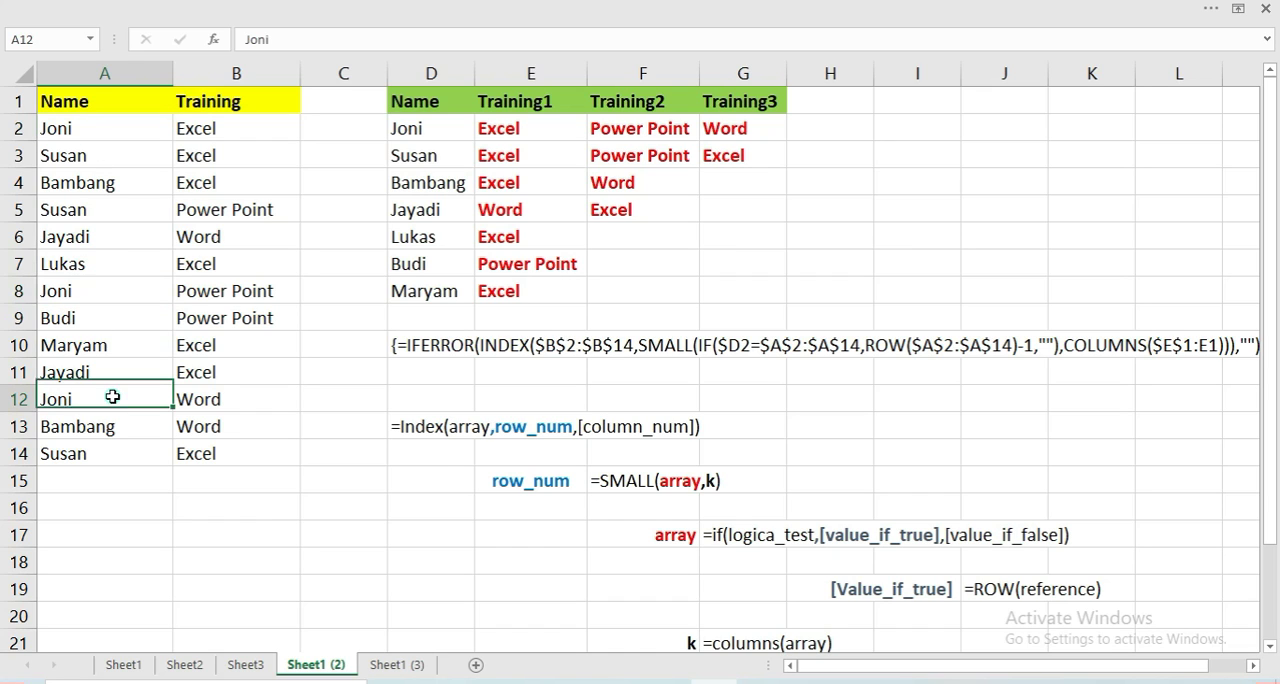
left_click(185, 128)
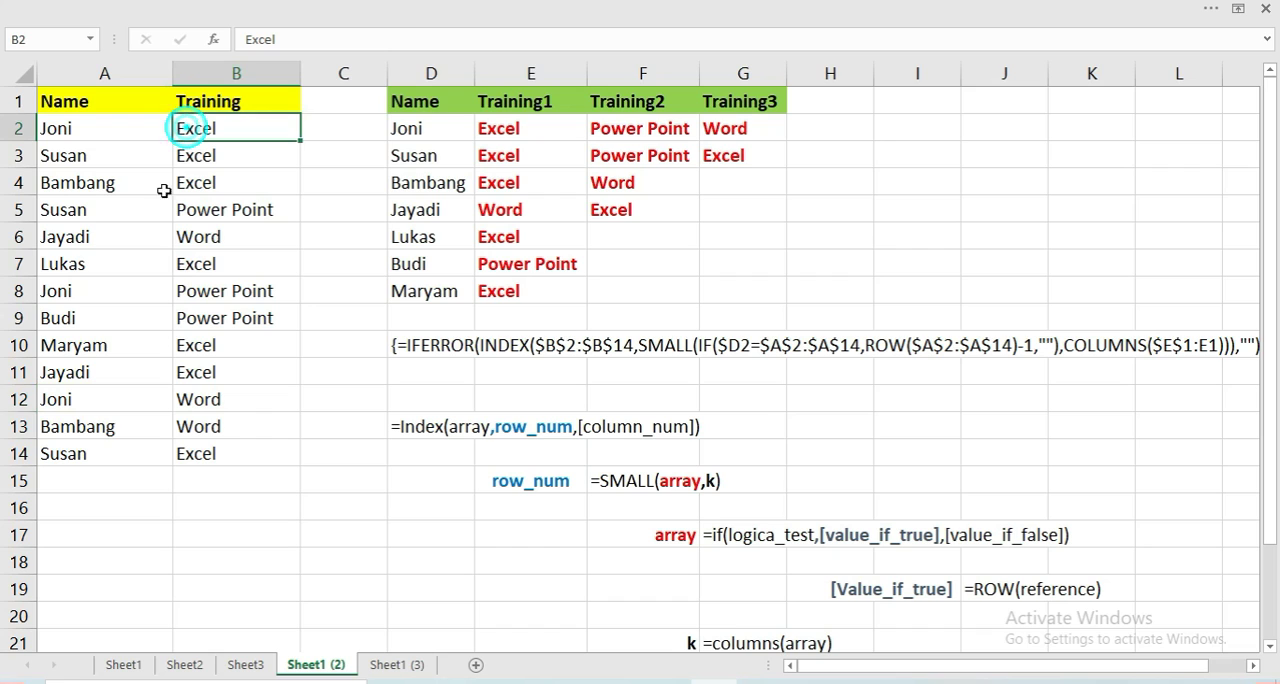
left_click(200, 288)
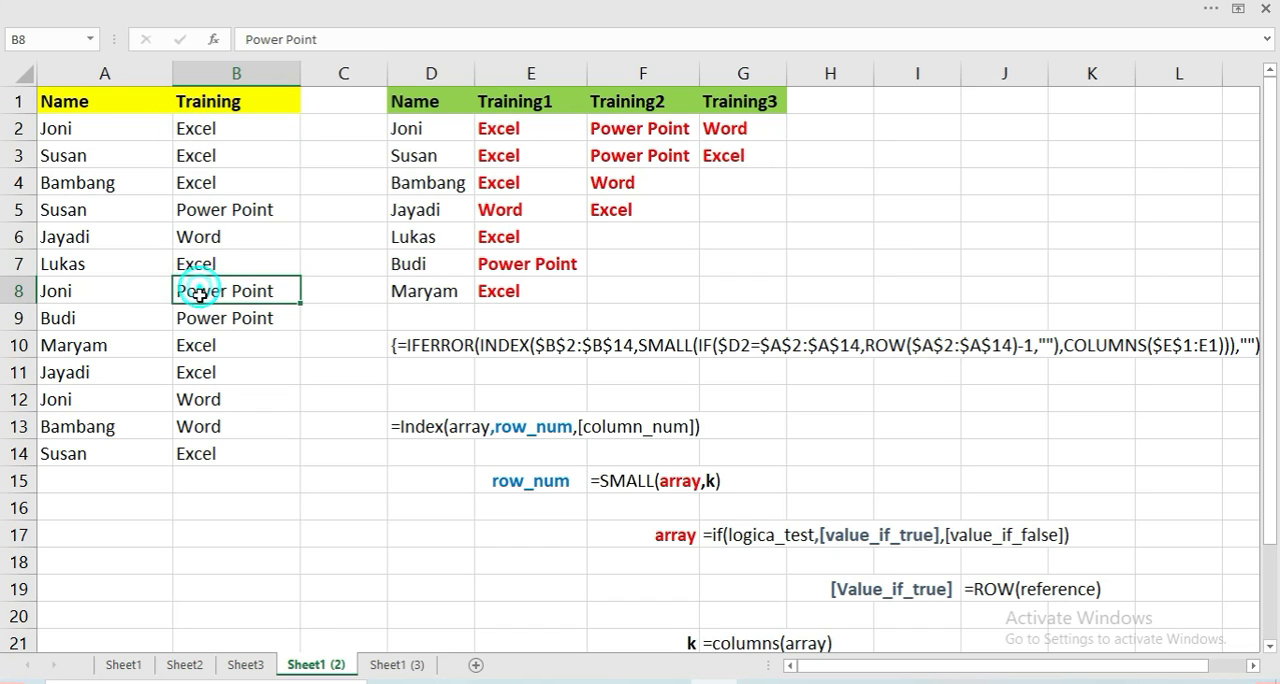
left_click(208, 393)
left_click(118, 150)
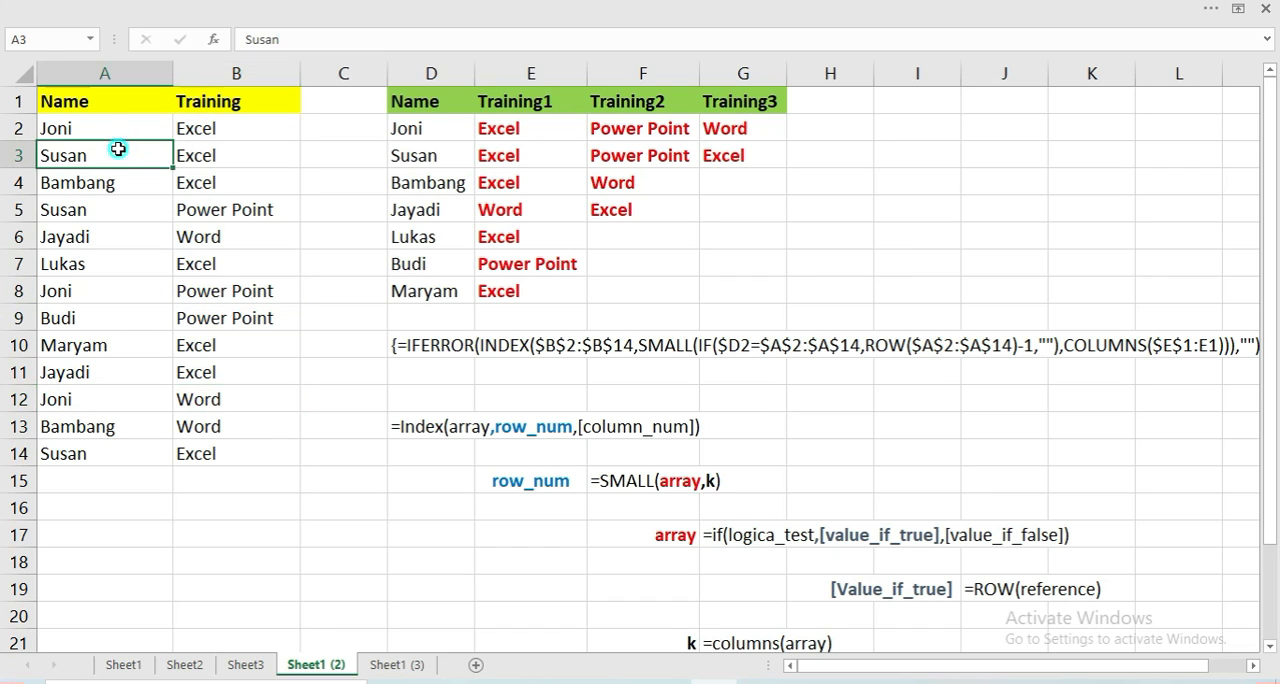
left_click(123, 210)
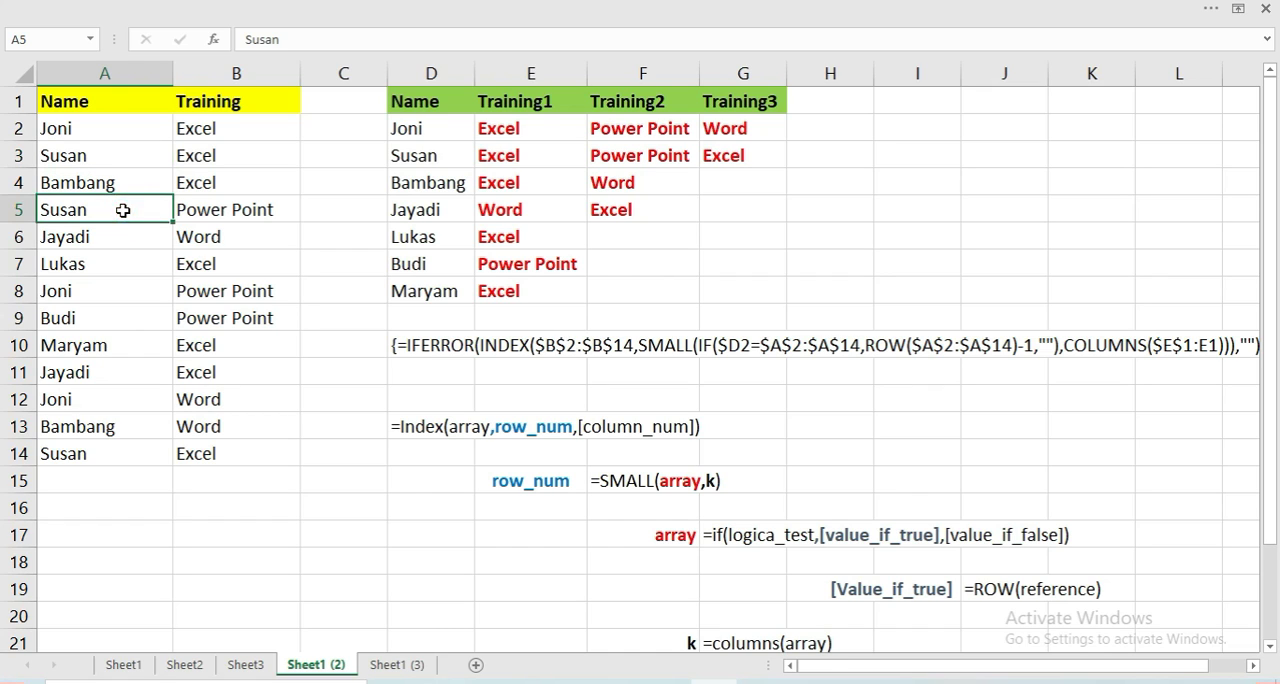
left_click(416, 135)
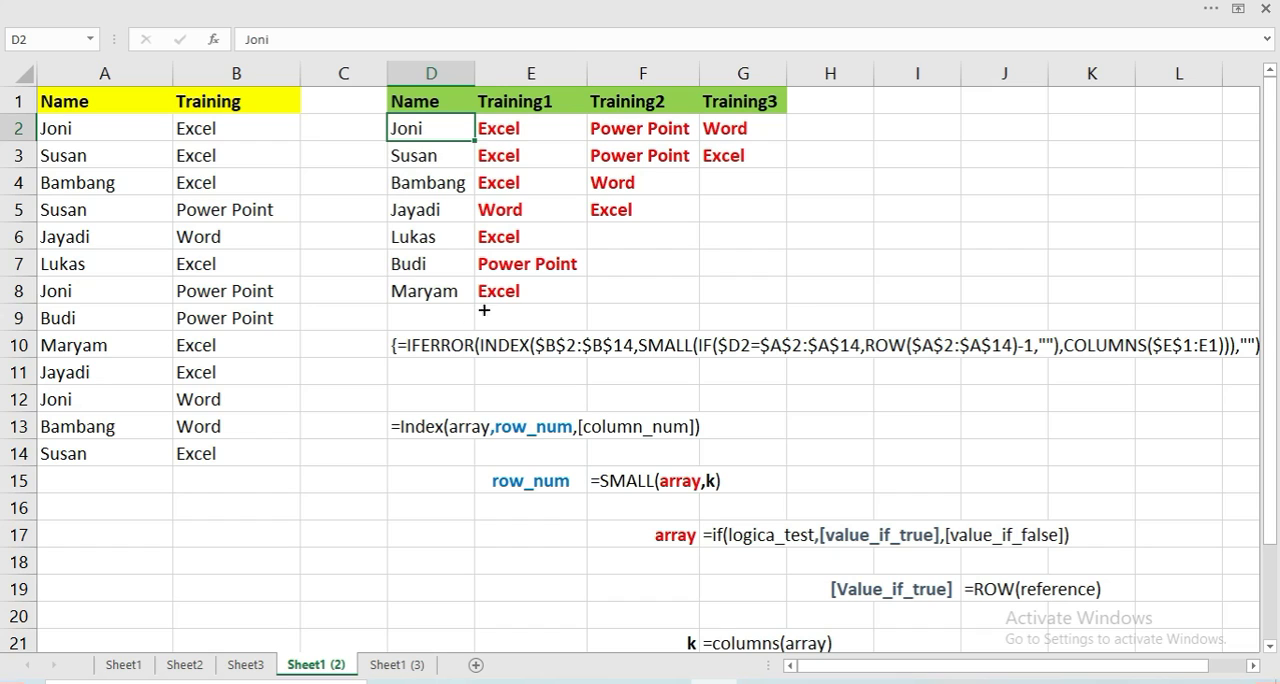
Examine the formula text in D10 and the INDEX, SMALL and IF syntax notes in rows 13 to 17
left_click(459, 343)
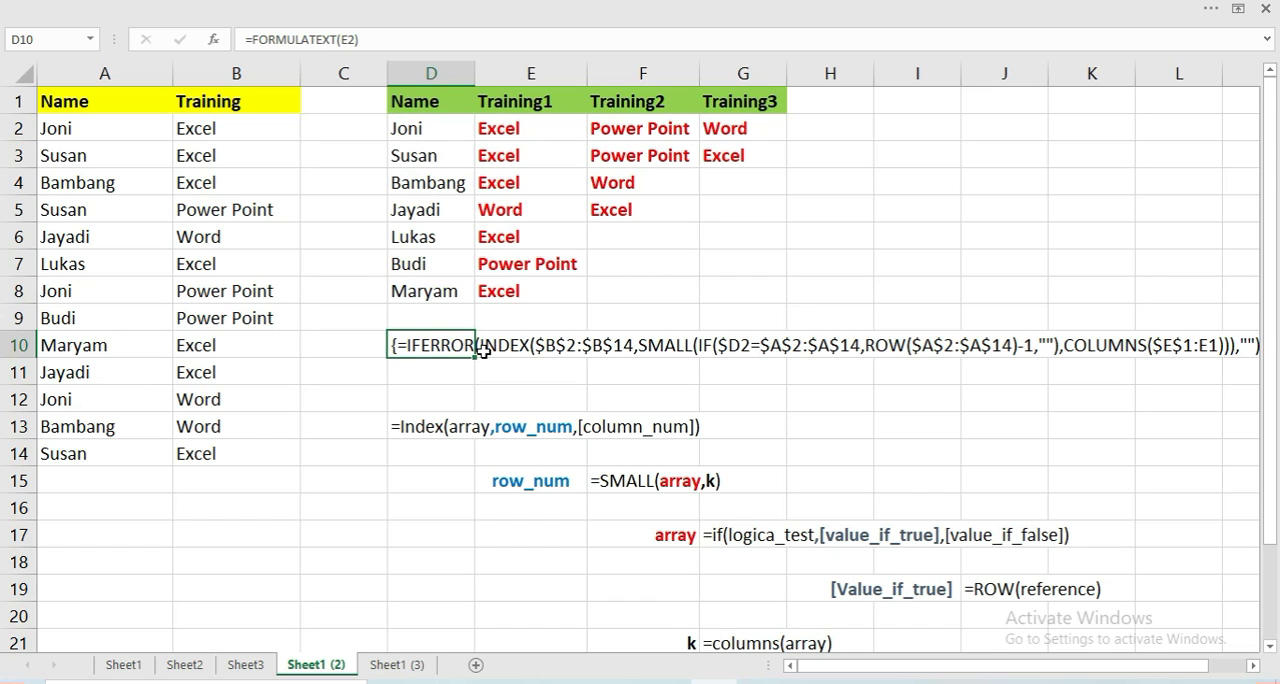
key("F2")
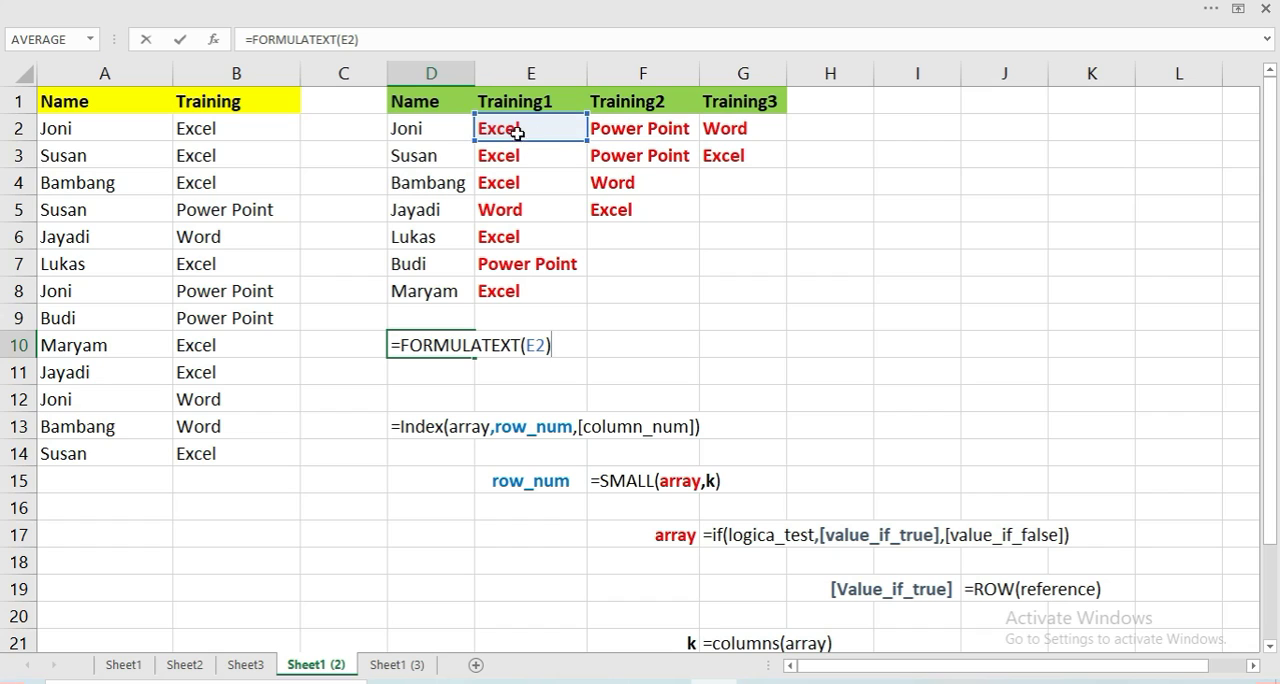
key("Escape")
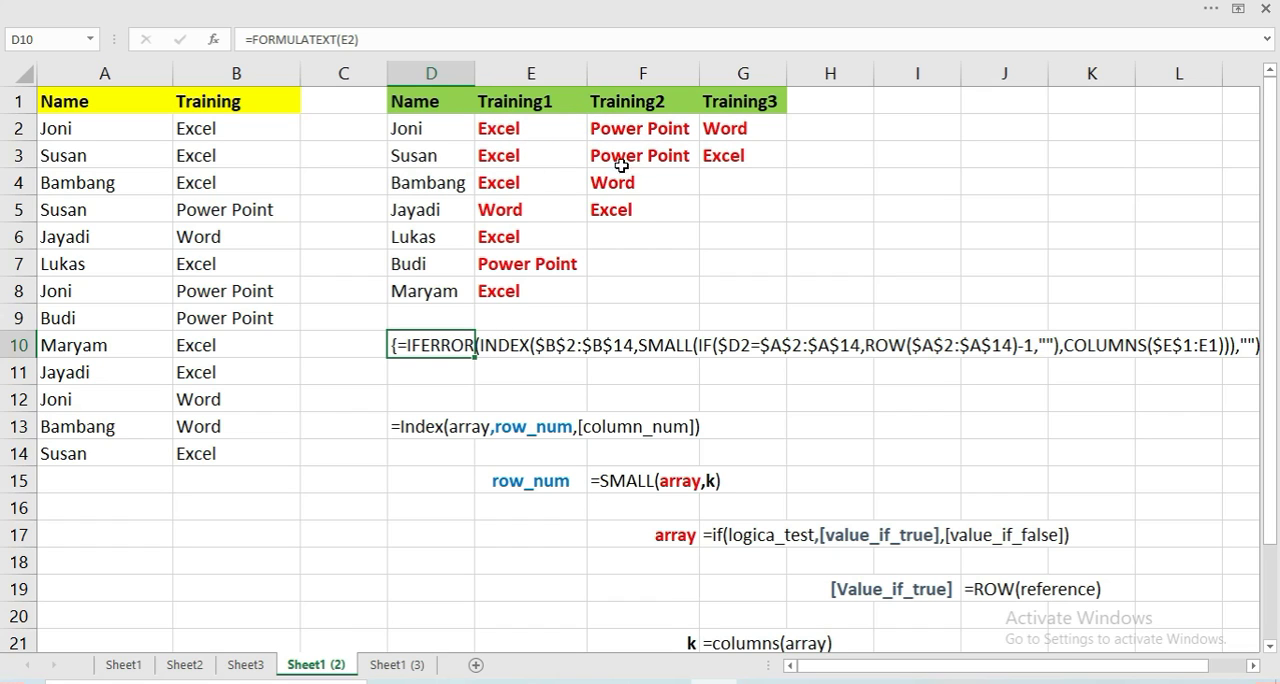
left_click(435, 432)
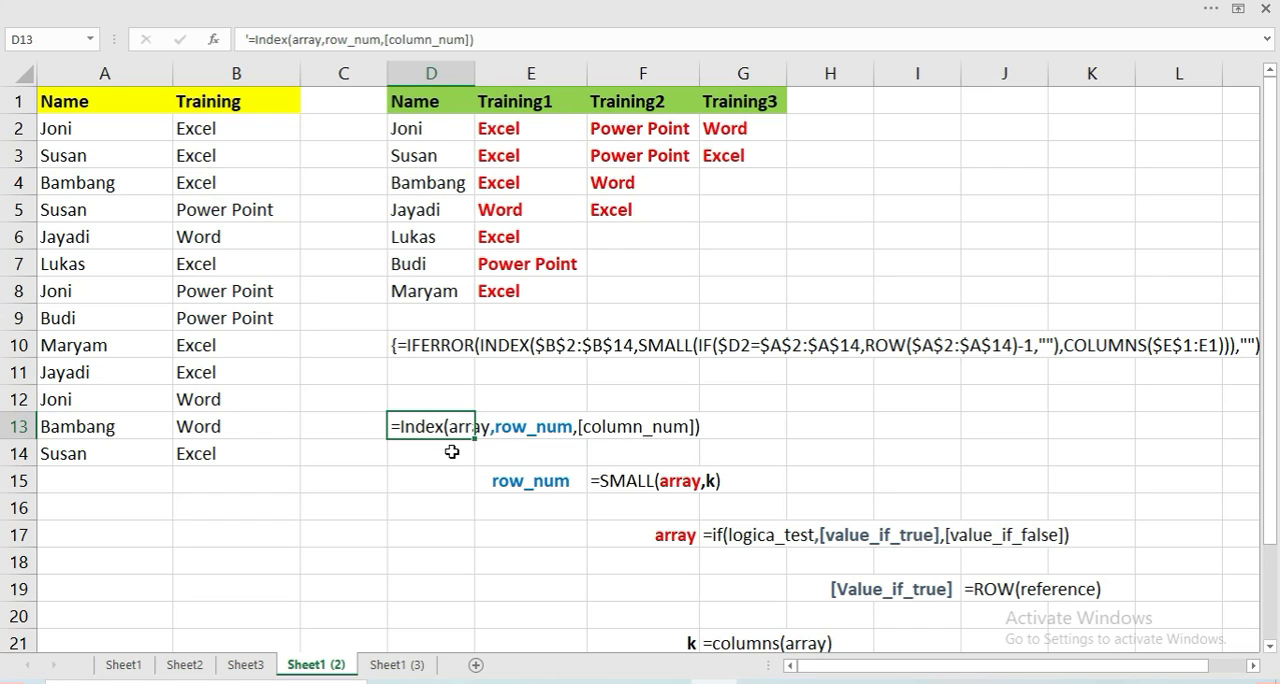
left_click(438, 470)
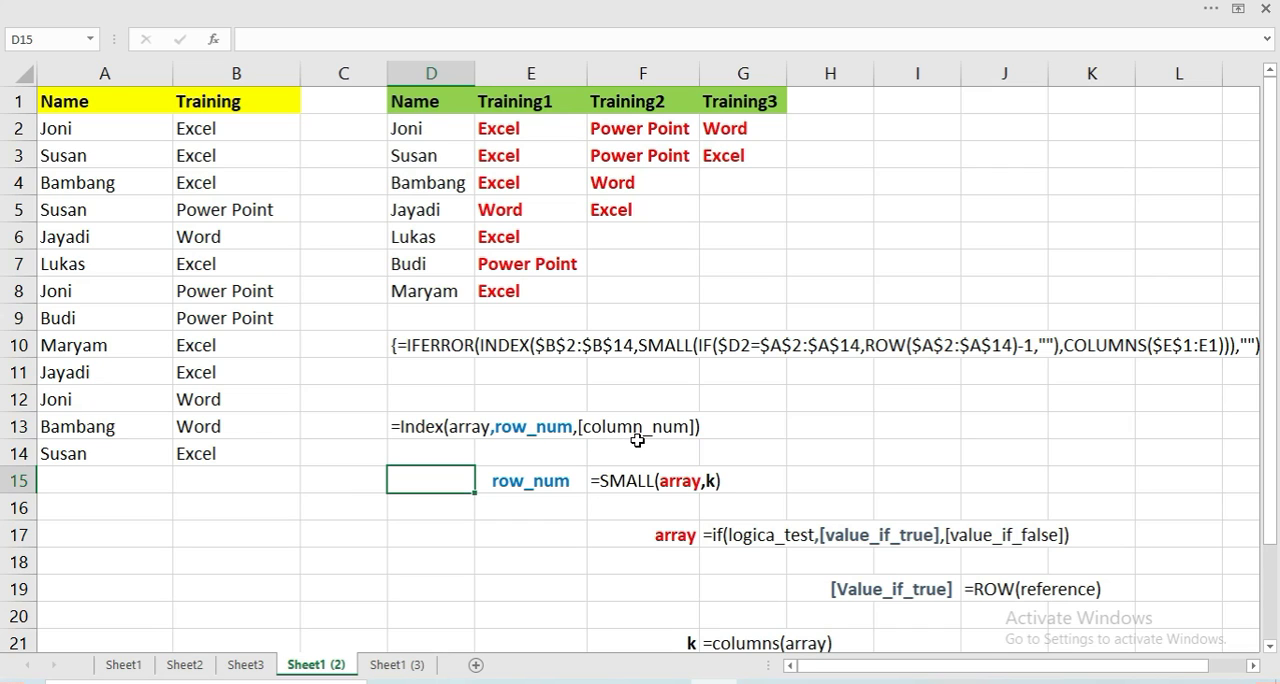
left_click(536, 483)
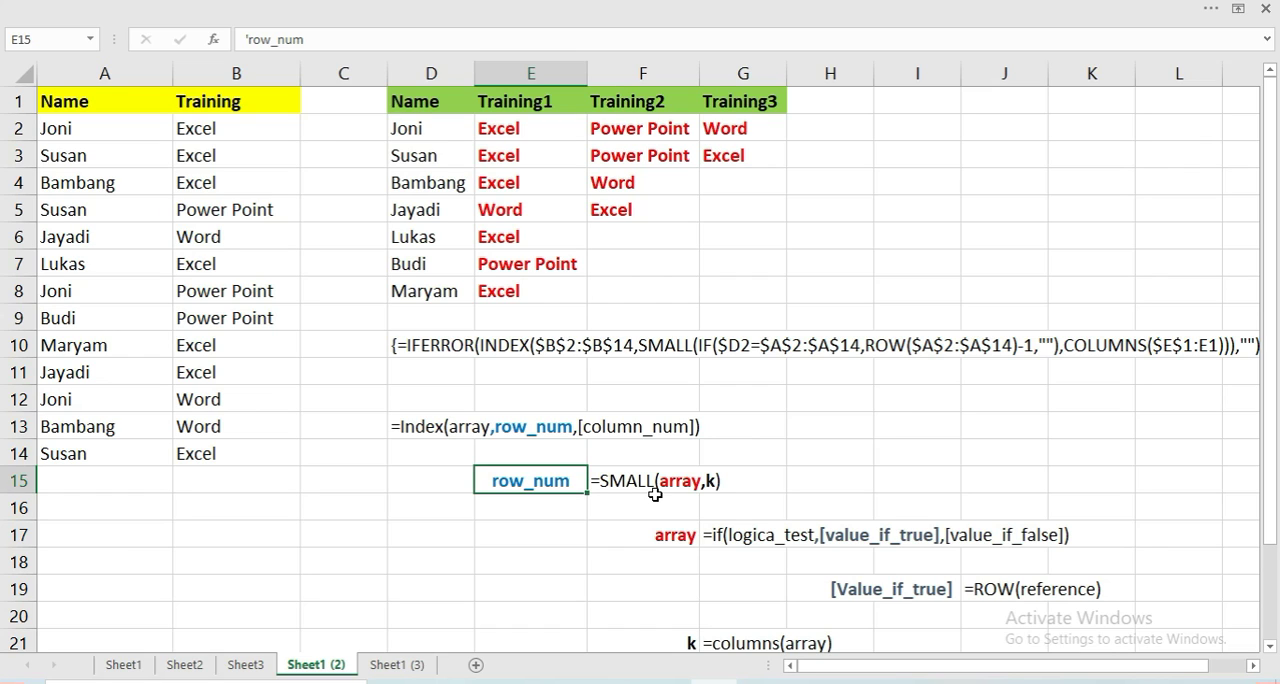
left_click(612, 484)
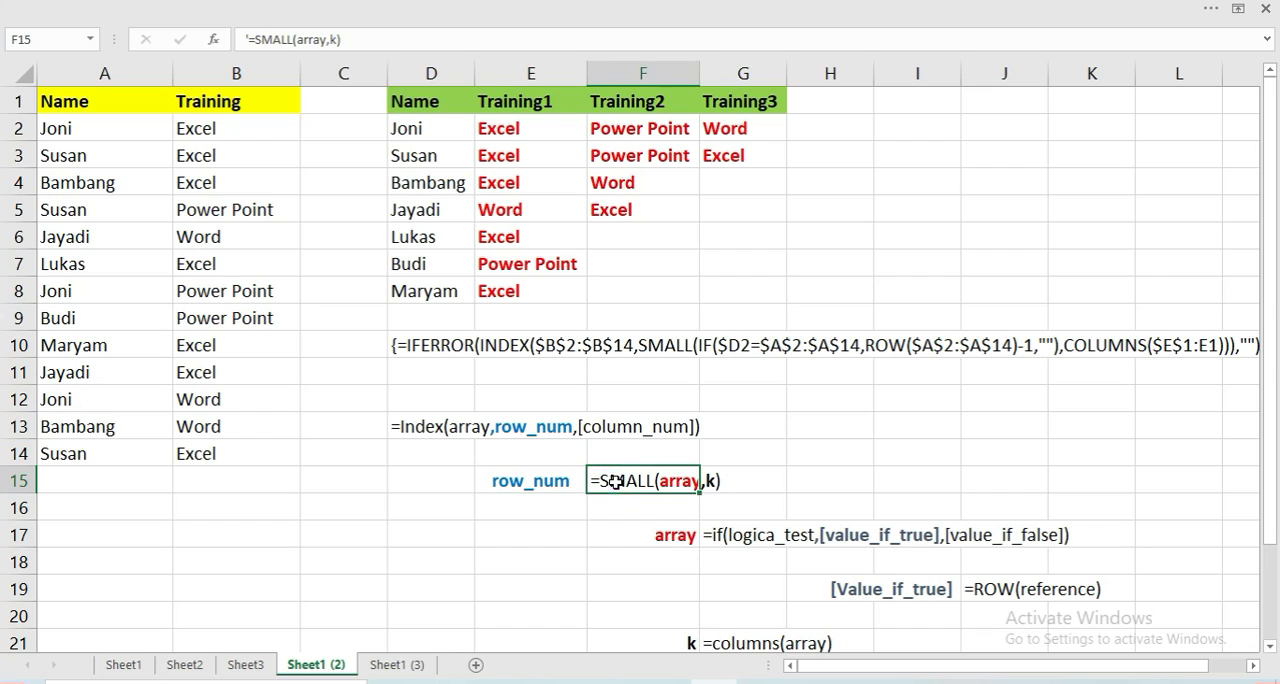
left_click(640, 505)
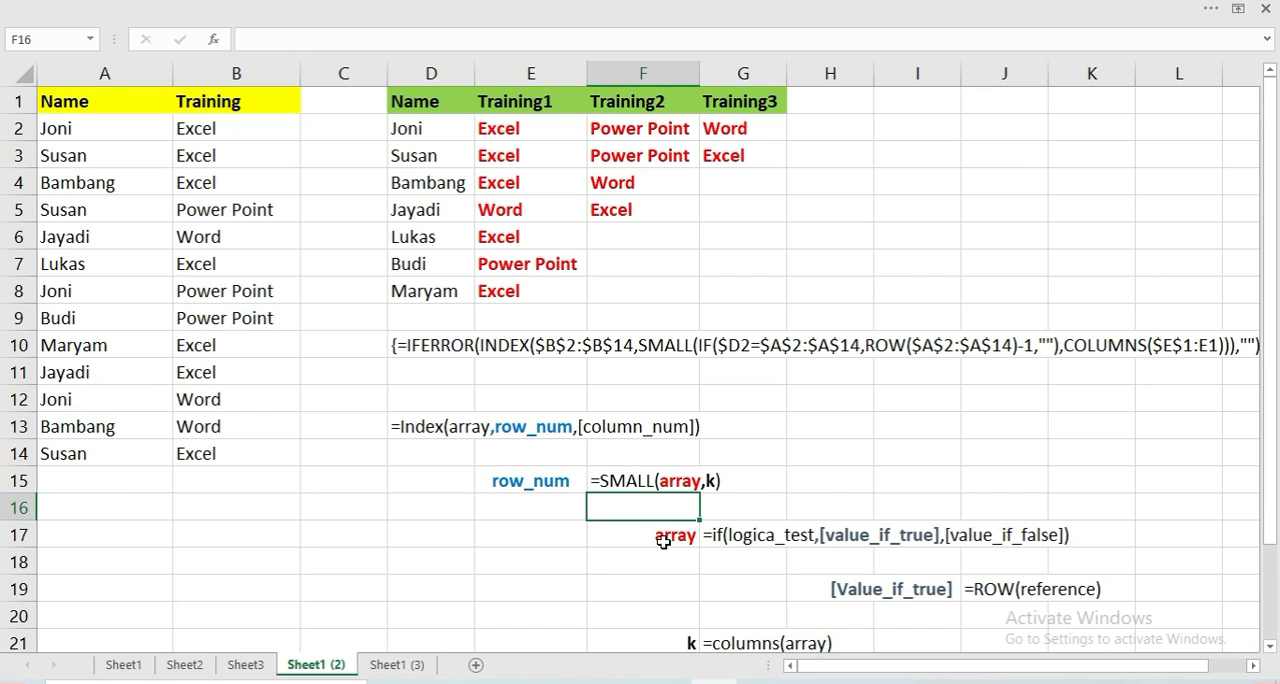
left_click(663, 541)
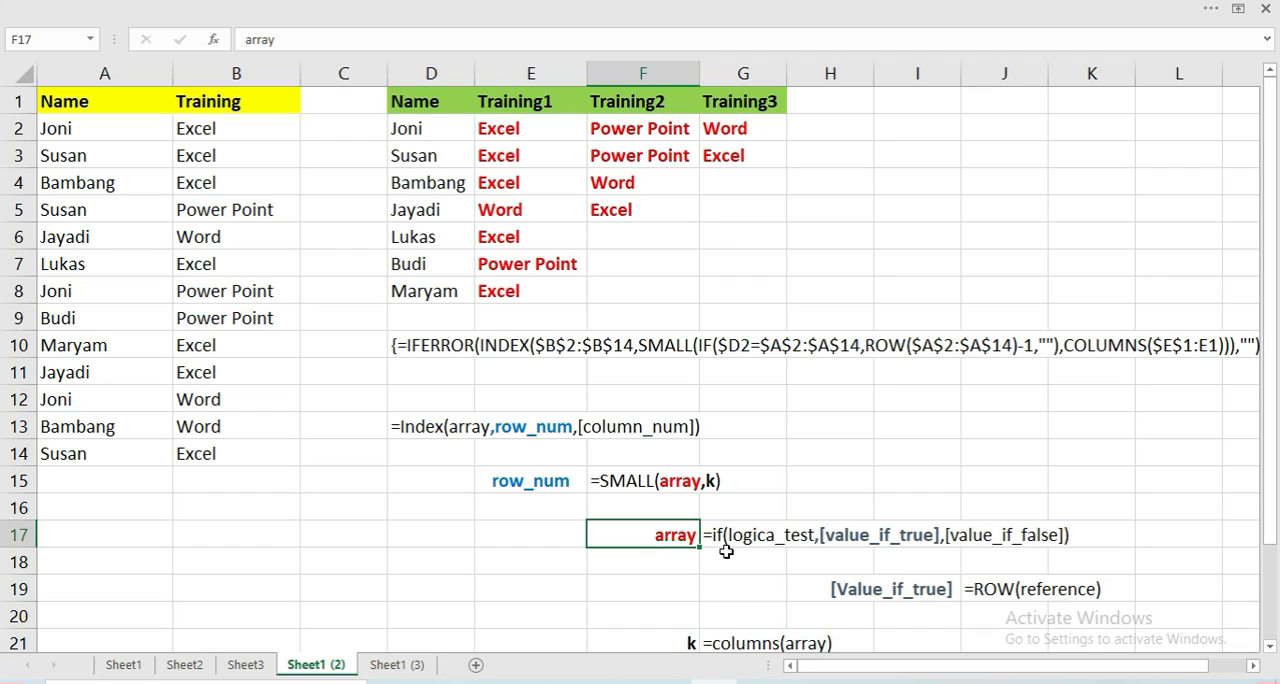
left_click(728, 555)
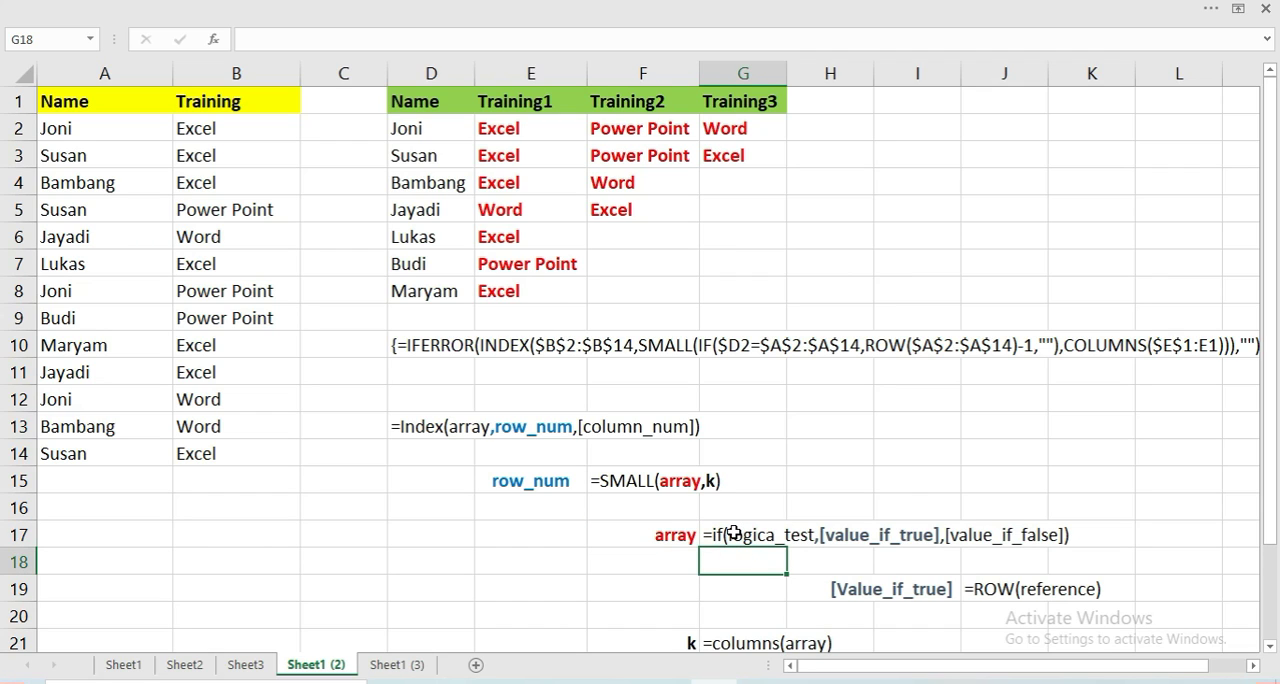
left_click(733, 535)
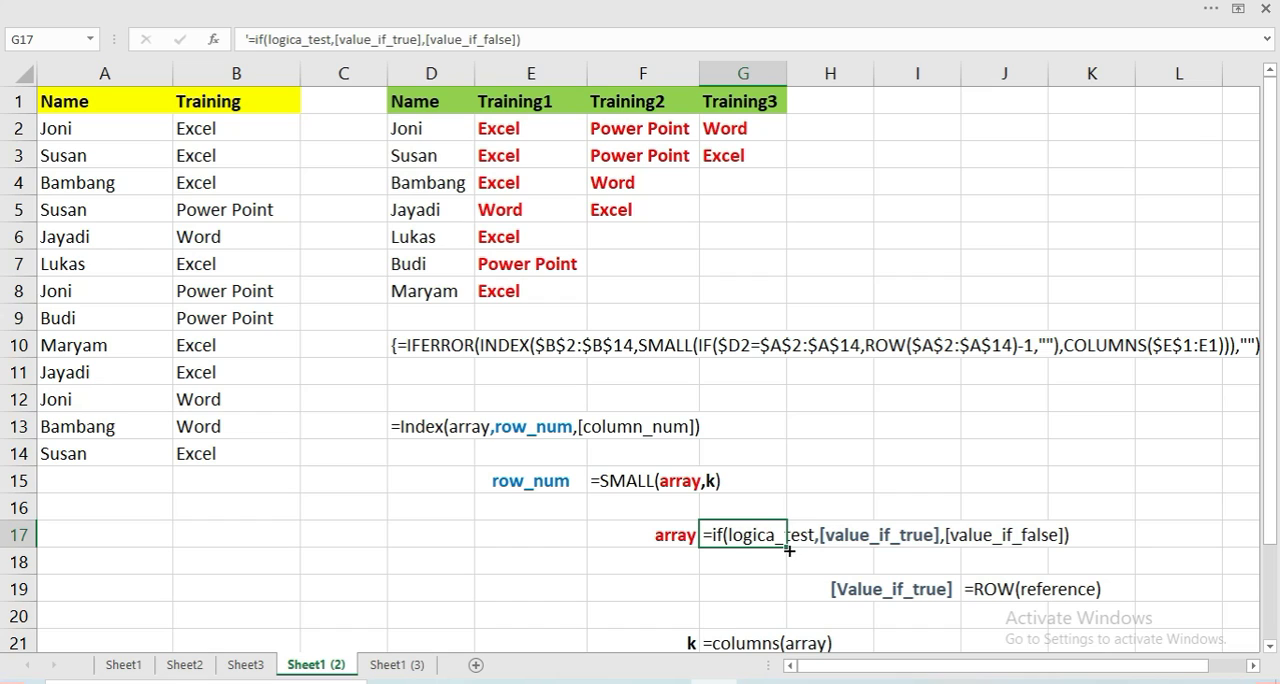
left_click(763, 562)
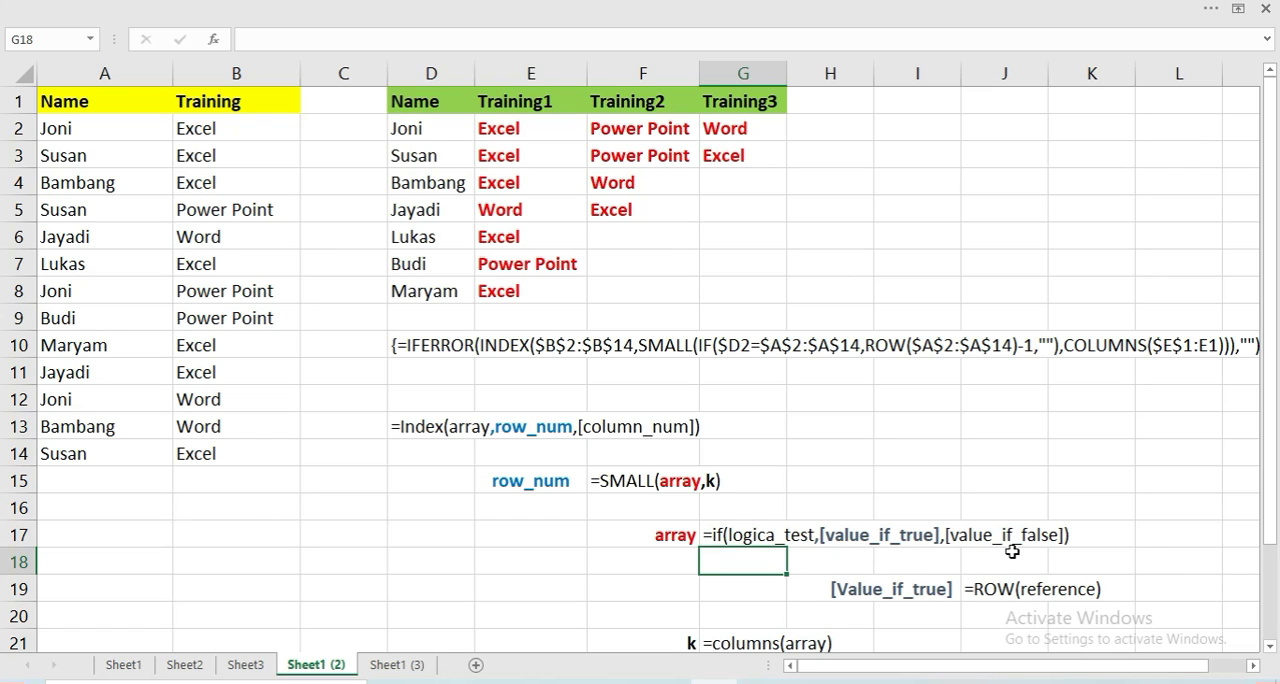
Review the ROW, SMALL and COLUMNS syntax notes that explain the value_if_true and k arguments
scroll(1012, 551, "down", 1)
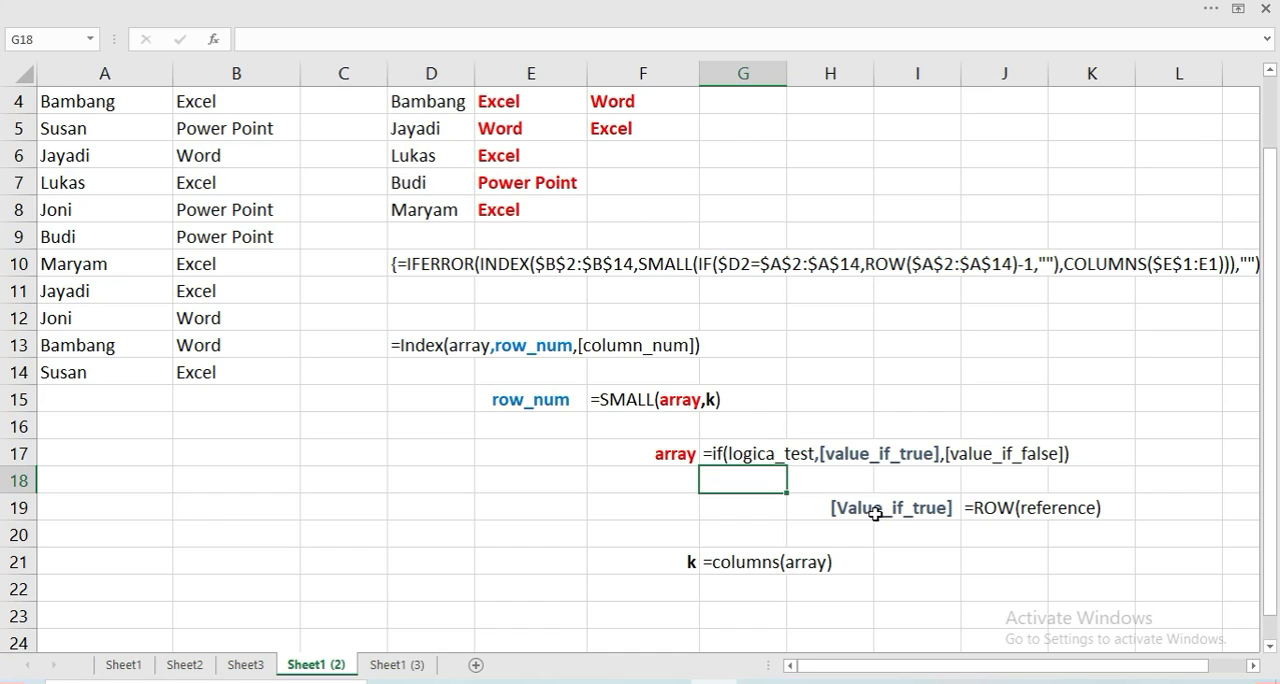
left_click(988, 517)
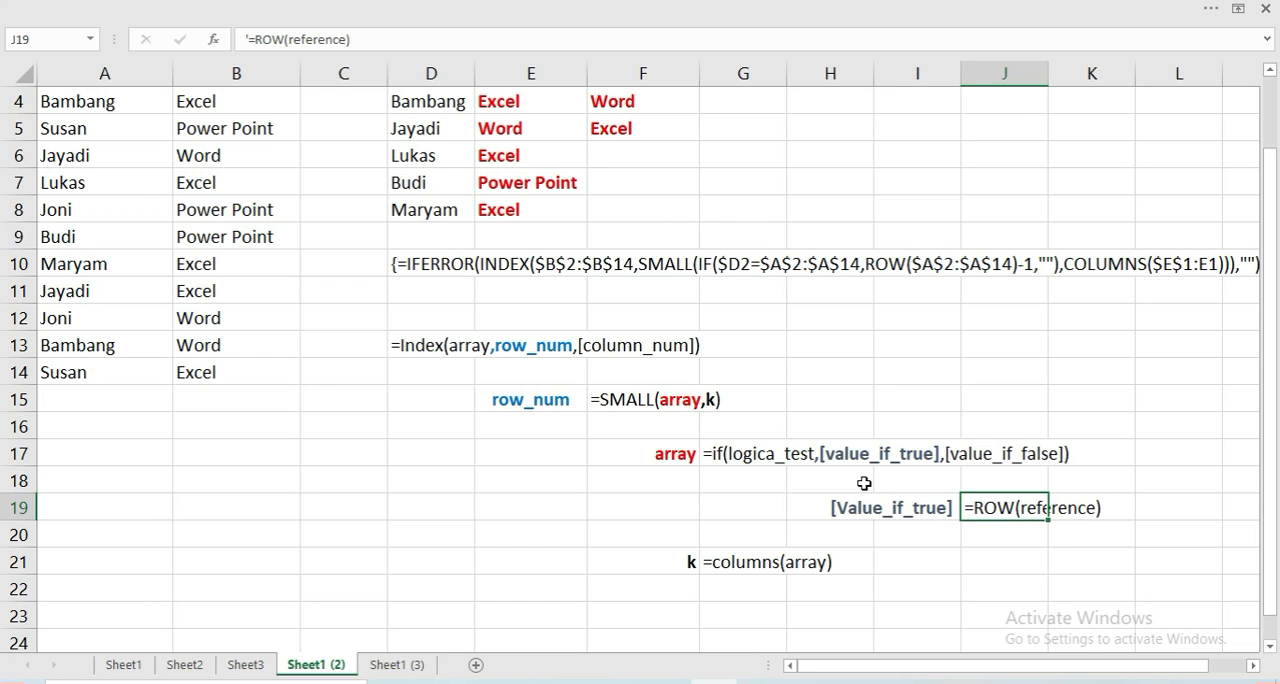
scroll(864, 483, "up", 1)
scroll(864, 483, "down", 1)
left_click(631, 406)
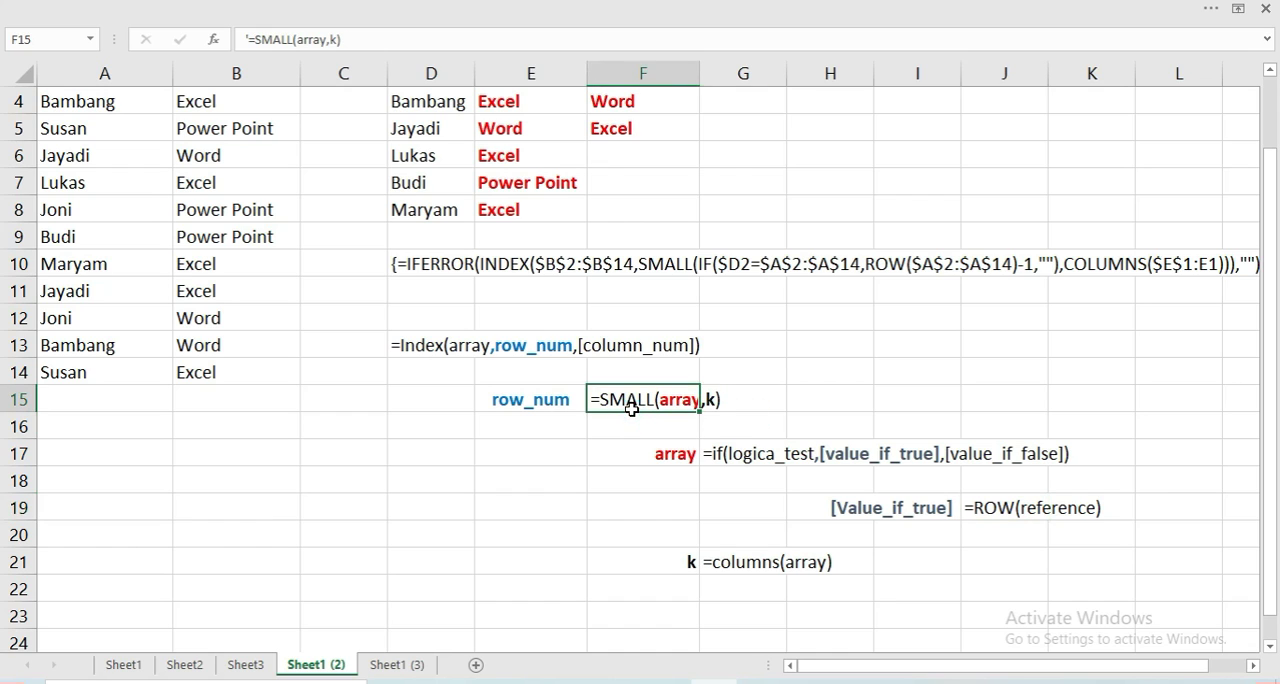
left_click(637, 416)
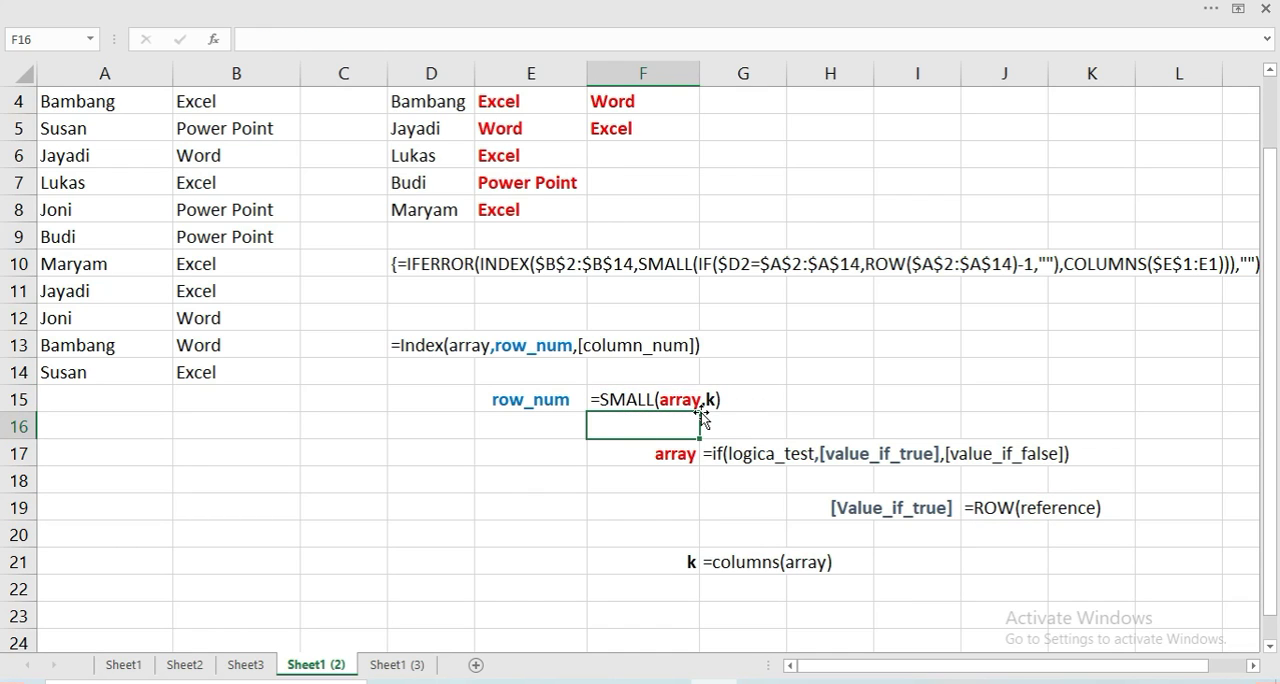
left_click(669, 561)
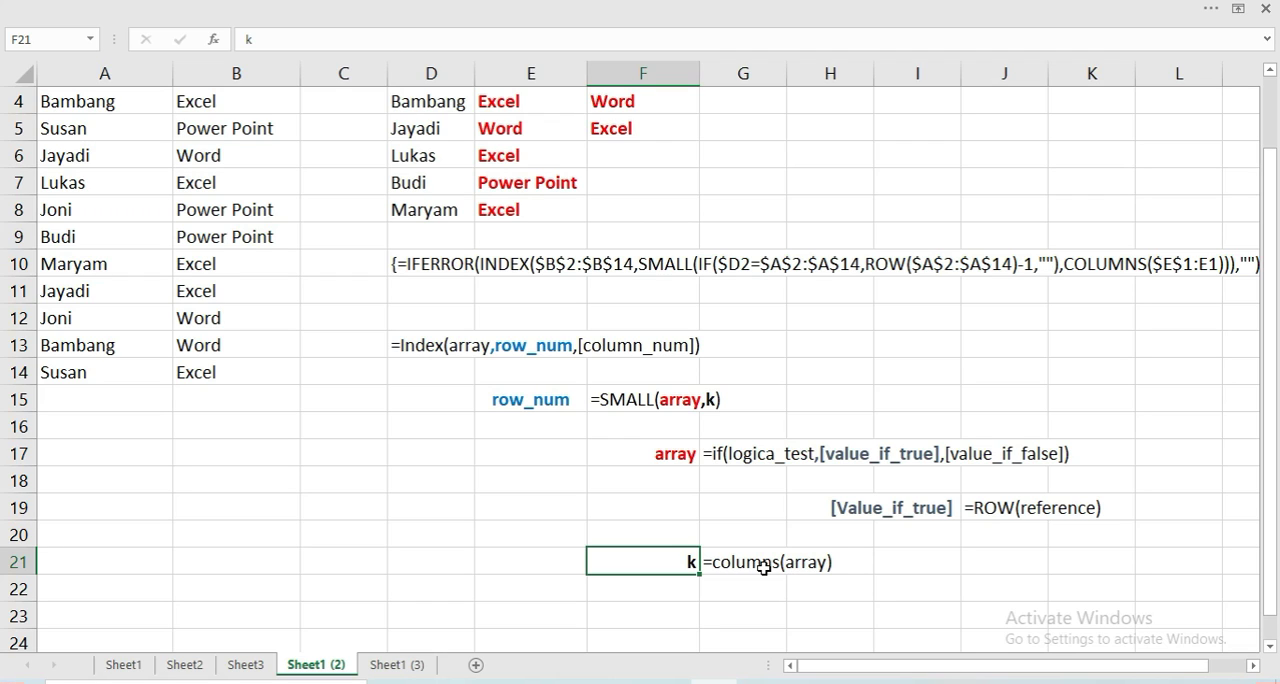
scroll(560, 400, "up", 1)
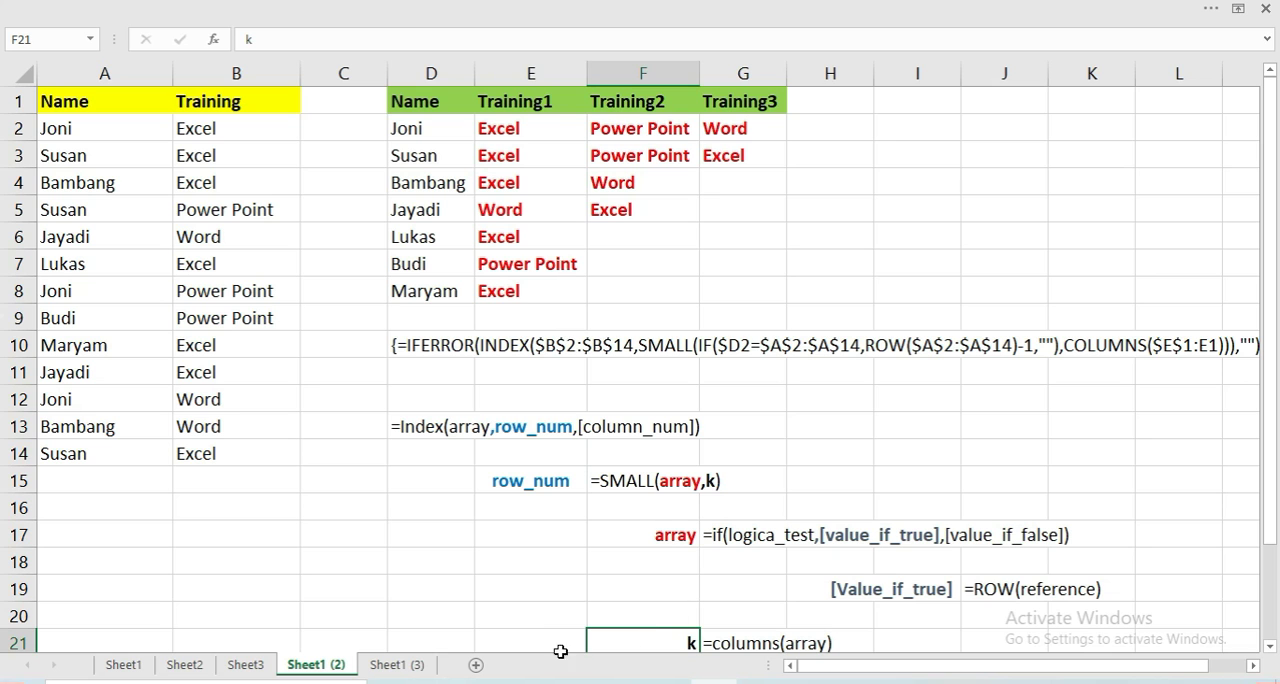
On Sheet1 (3), start an IF formula in E2 whose logical test is D2=$A$2:$A$14, with the name range absolute
left_click(397, 664)
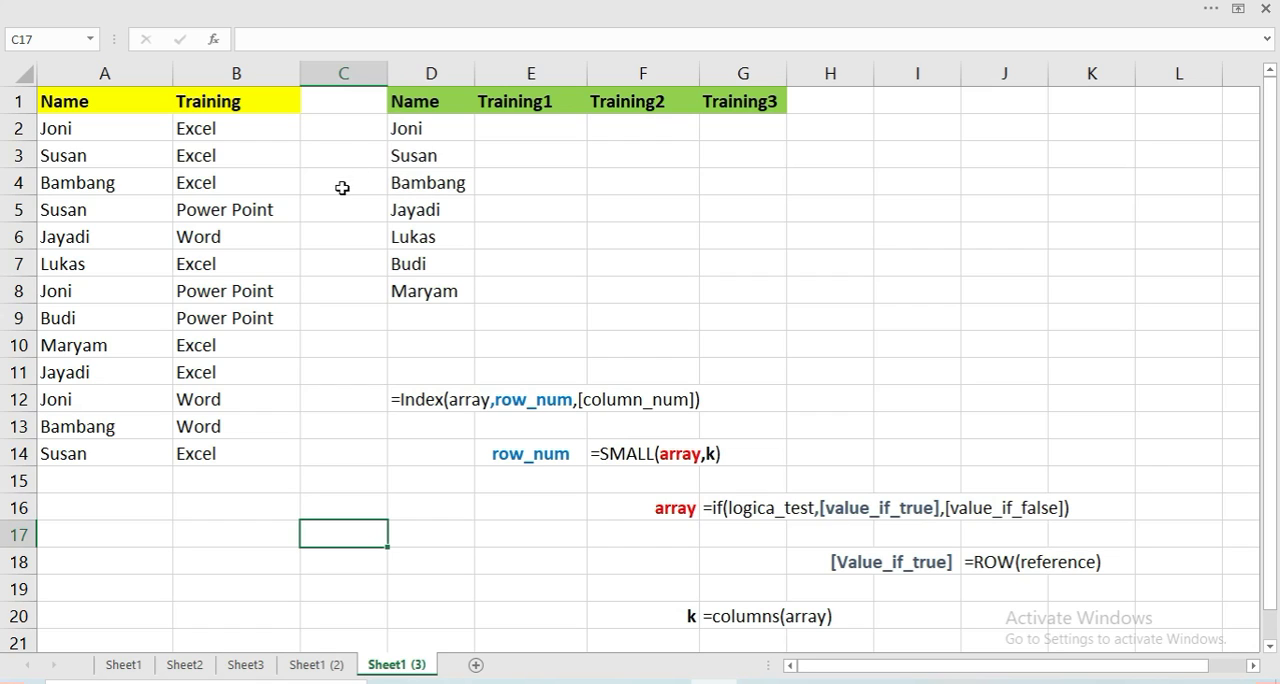
left_click(501, 140)
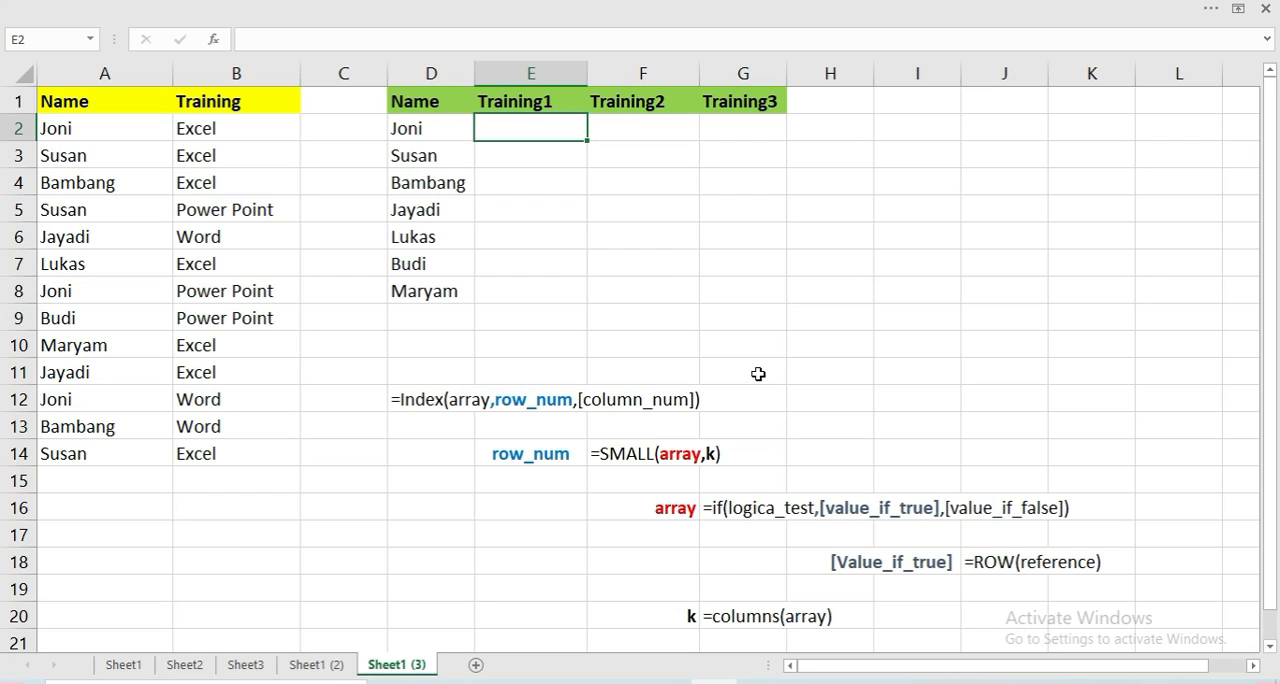
type("=i")
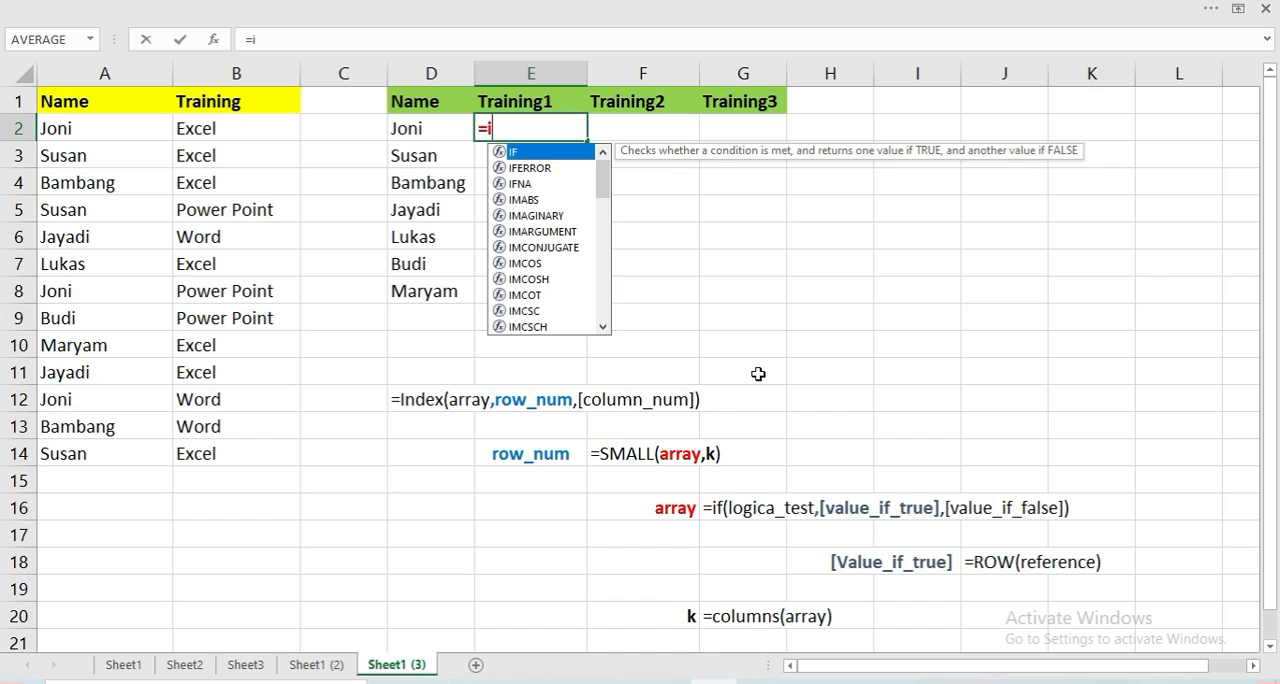
type("f")
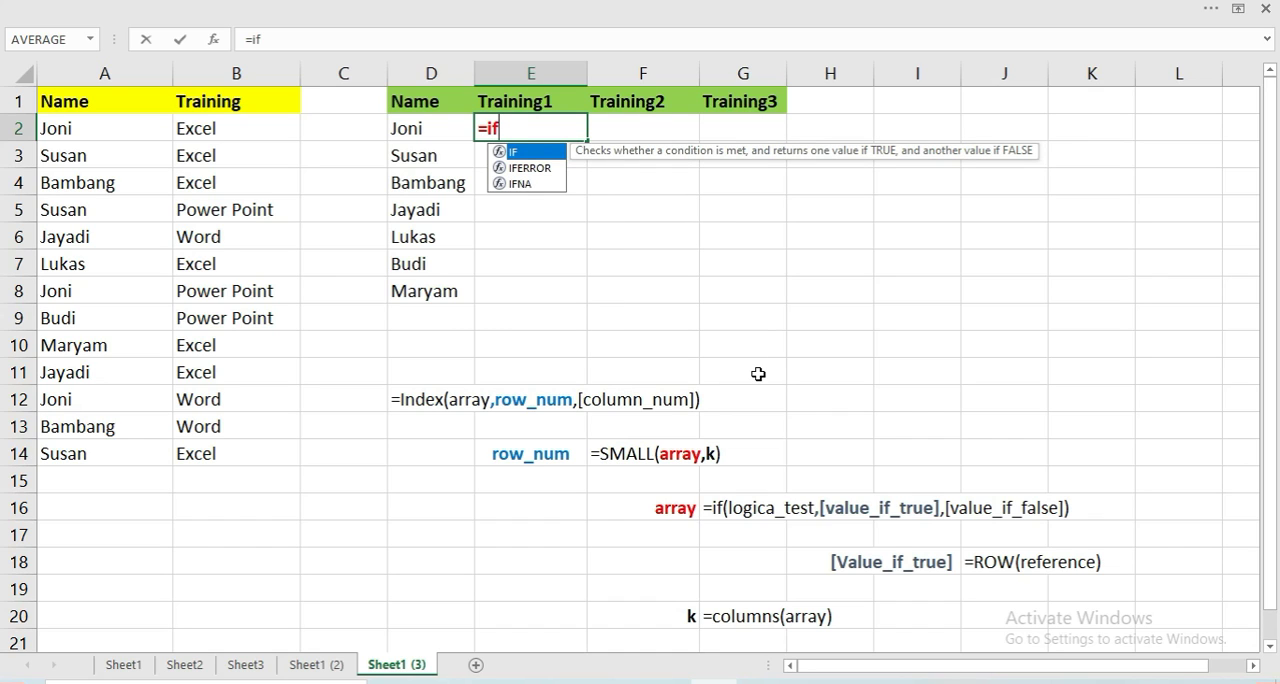
type("(")
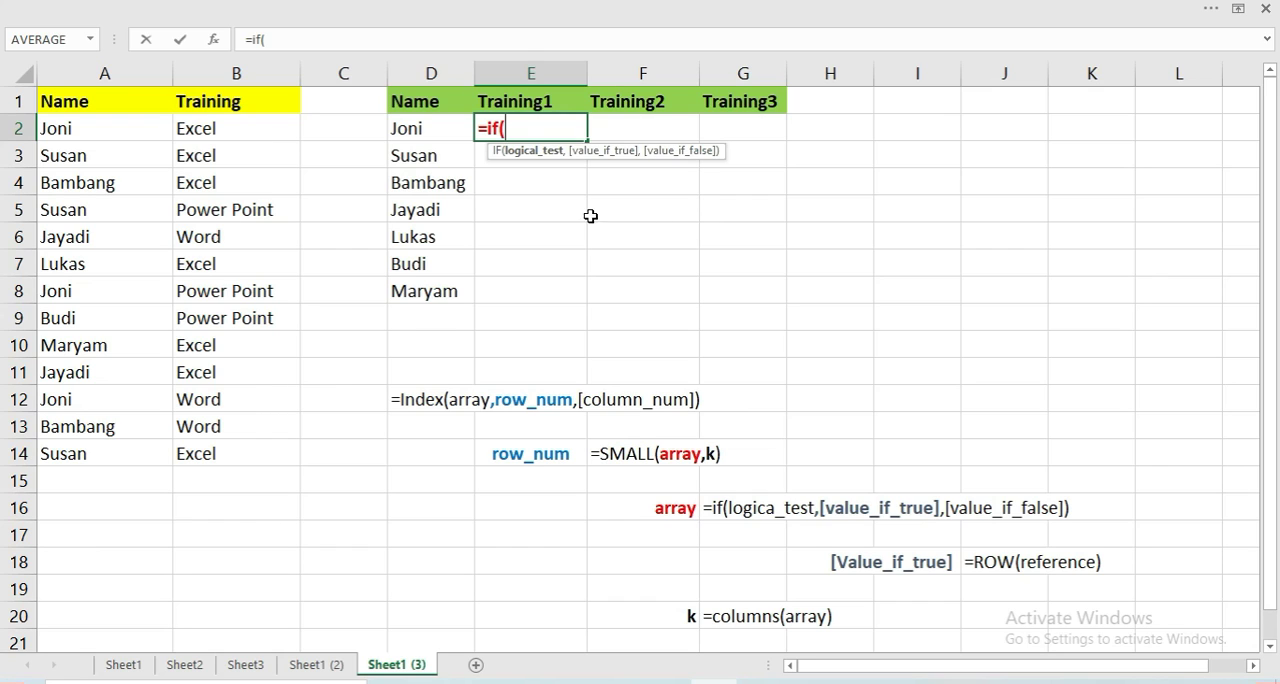
left_click(440, 133)
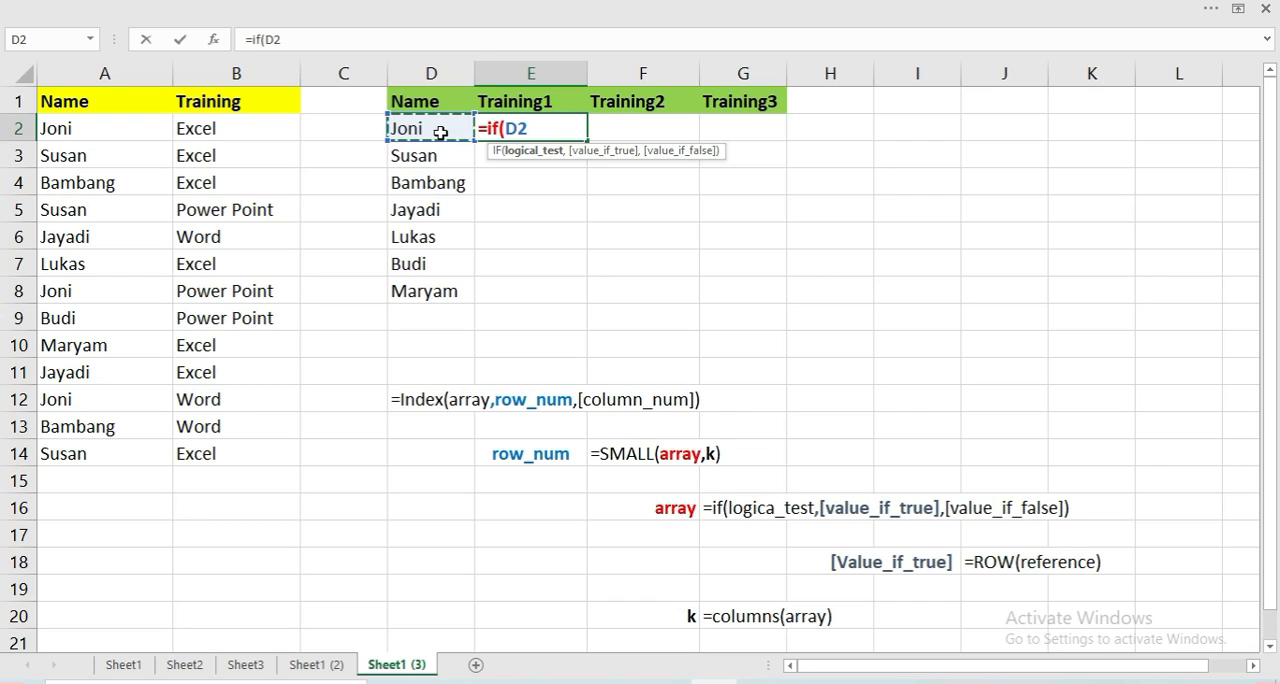
type("=")
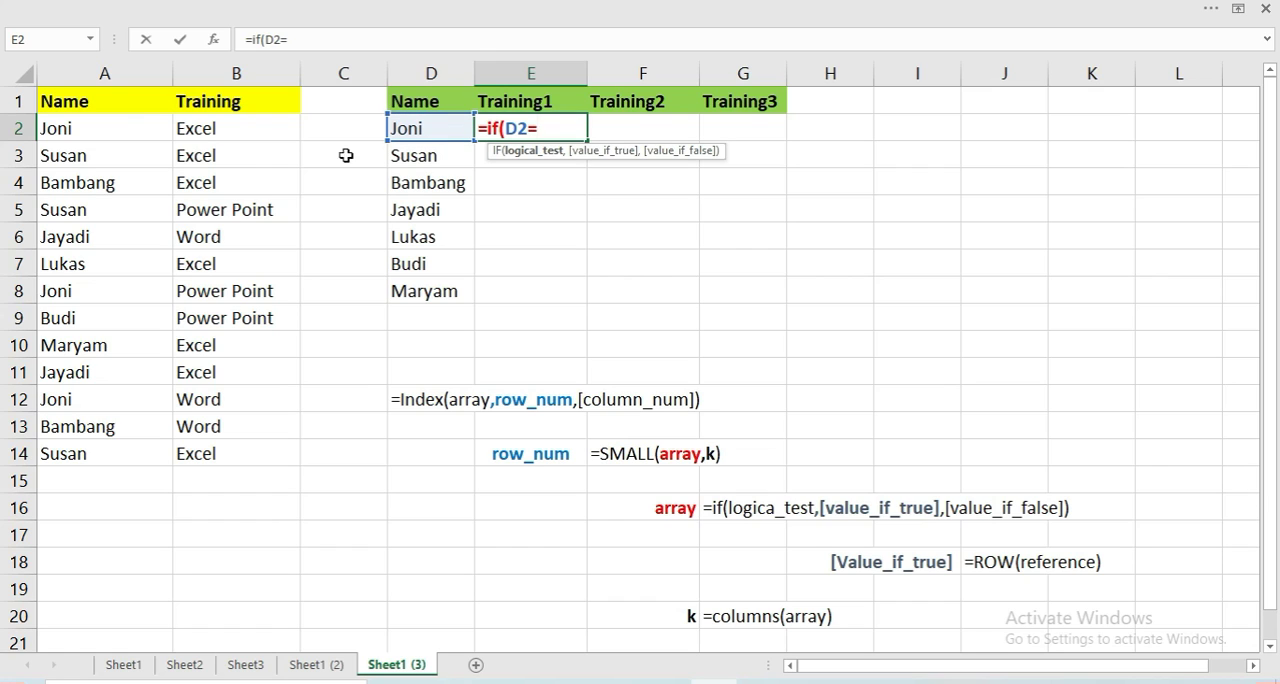
left_click(127, 127)
left_click_drag(127, 127, 114, 449)
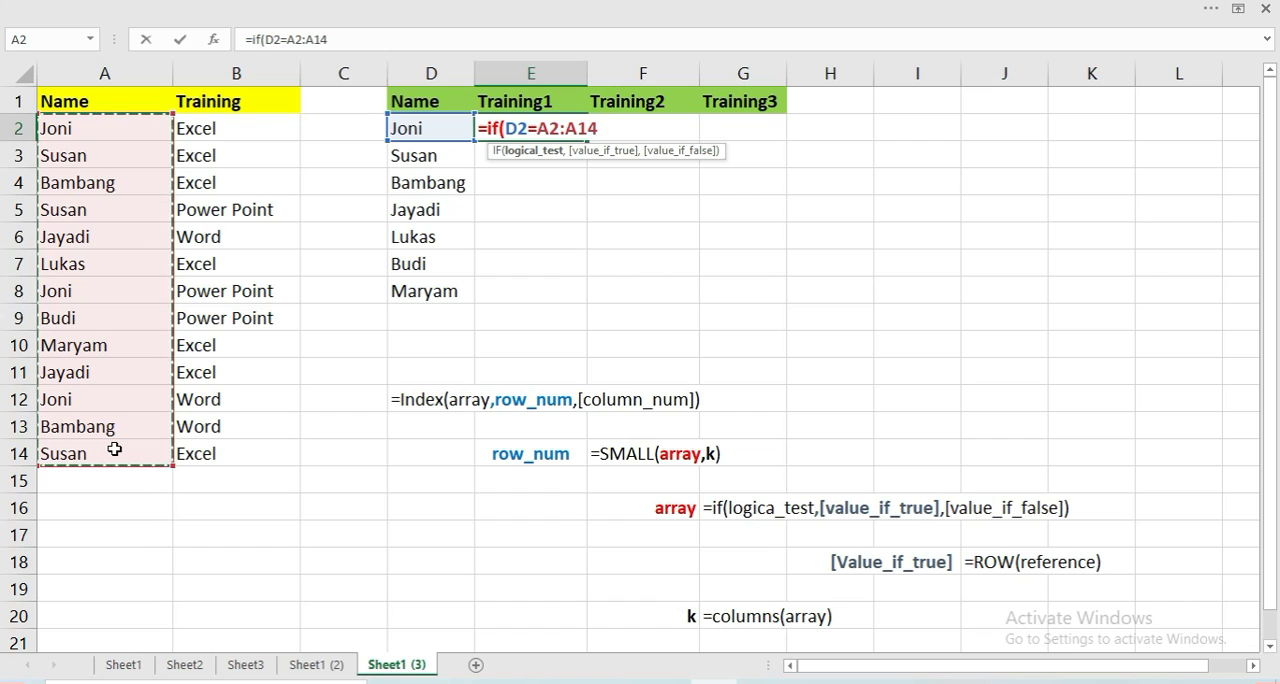
key("F4")
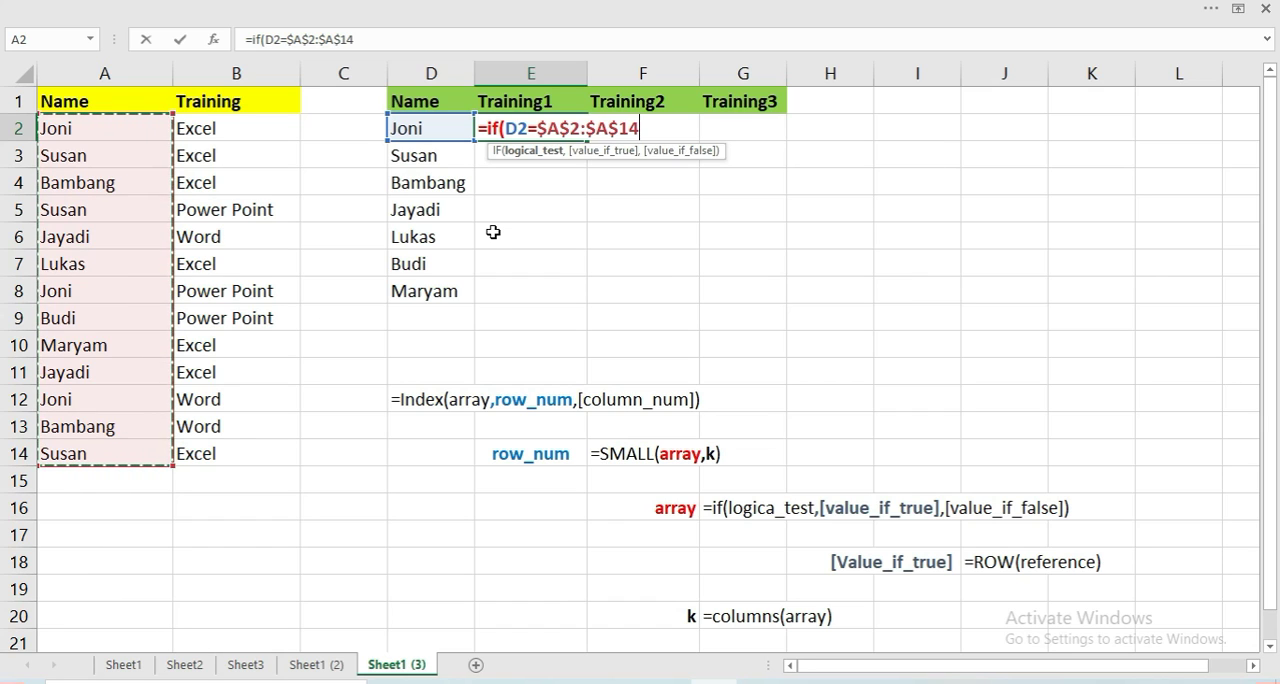
type(",")
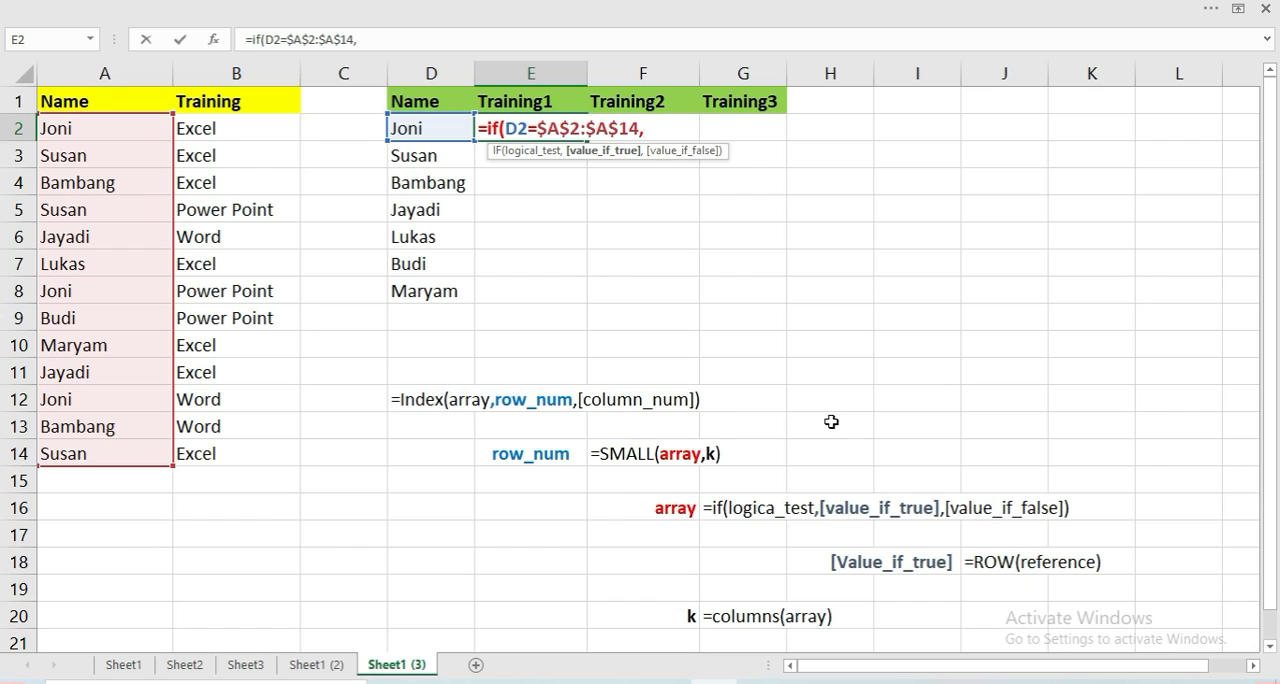
Add ROW($A$2:$A$14) as the value_if_true argument of the IF formula in E2 and complete the formula
type("ro")
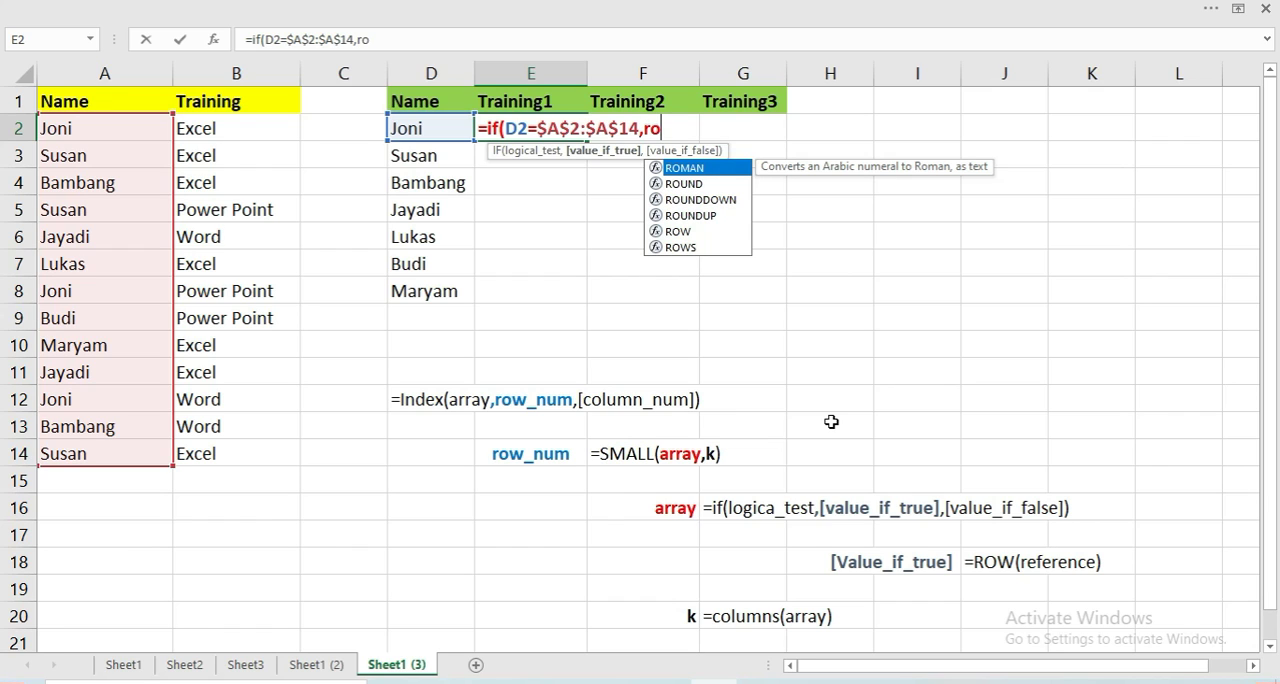
type("w(")
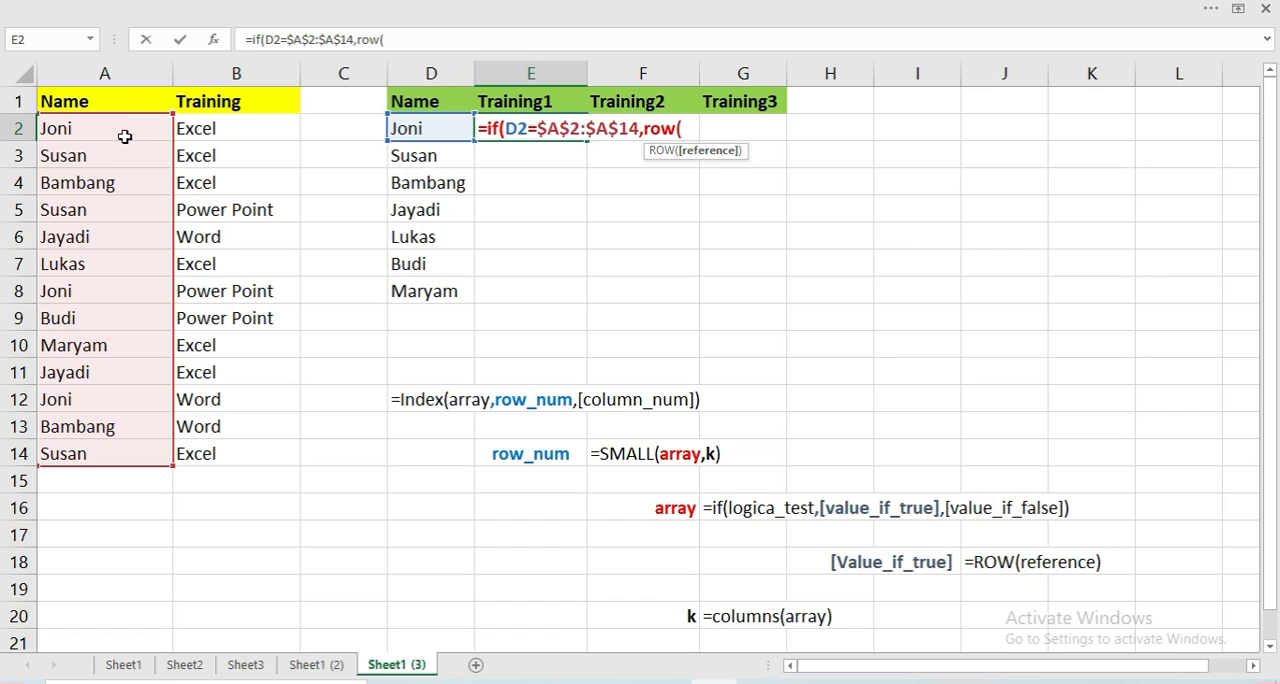
left_click_drag(124, 133, 150, 451)
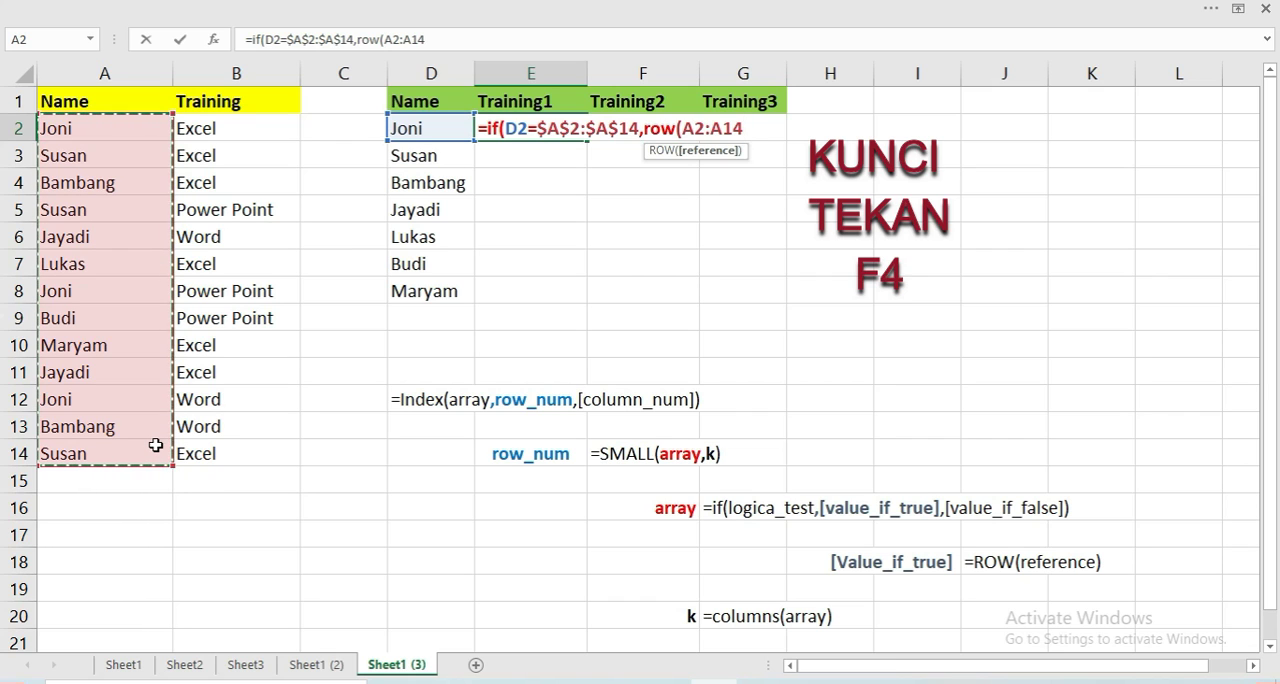
key("F4")
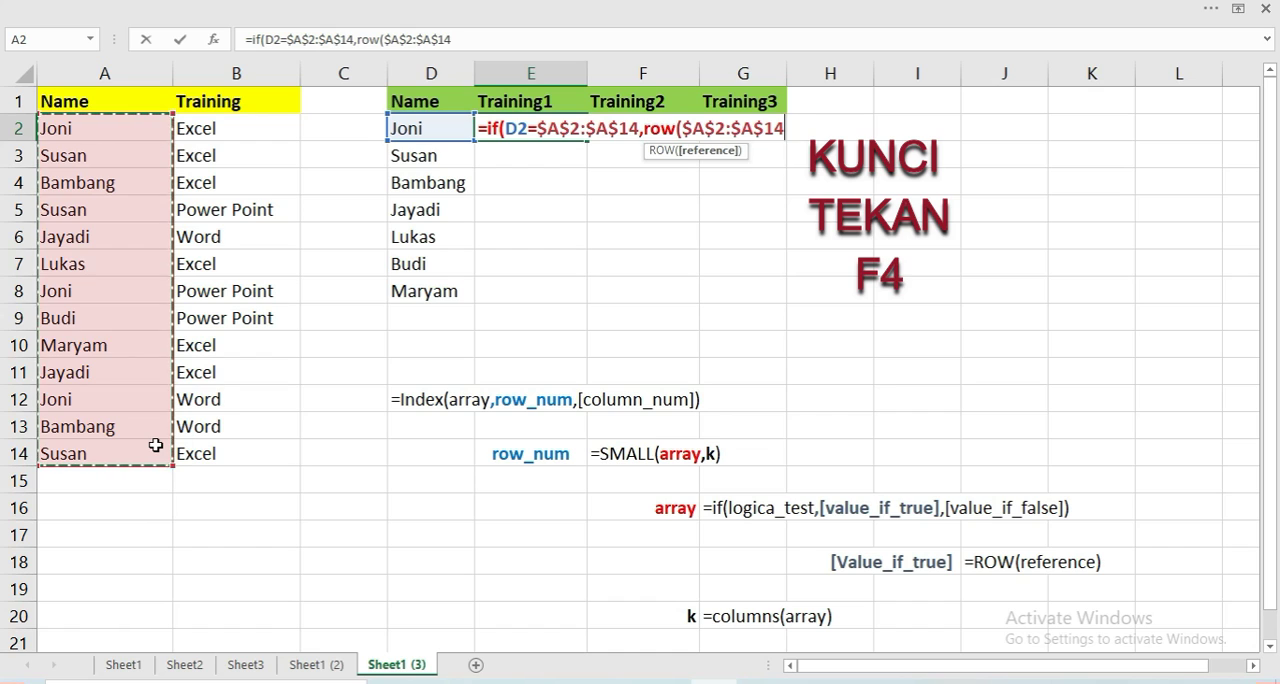
type(")")
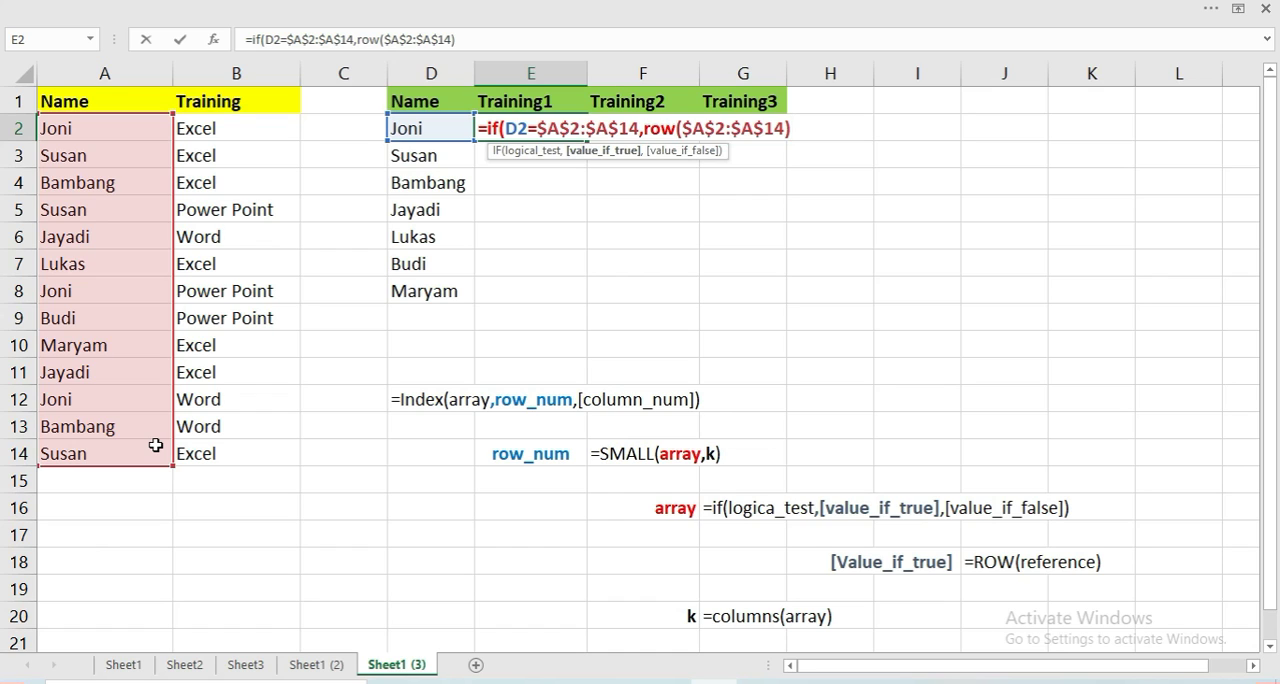
type(")")
key("Return")
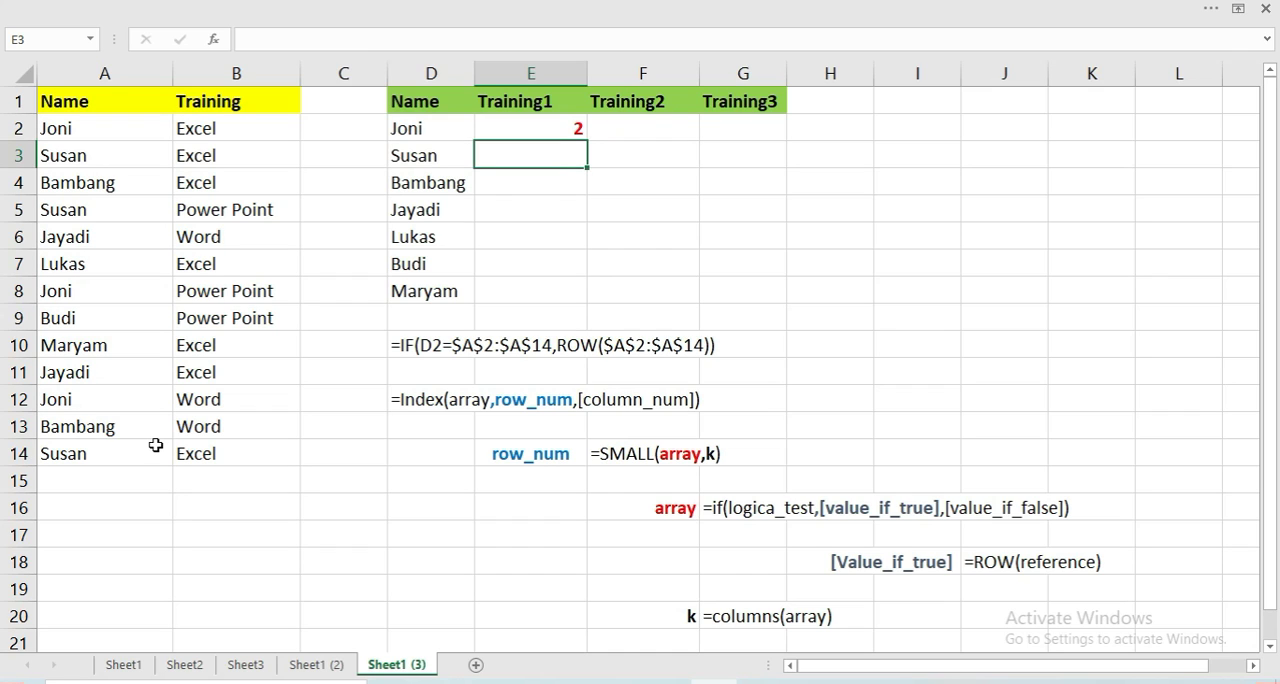
Compare the result in E2 with the name in D2, its first match in A2 and the worksheet row number
key("Up")
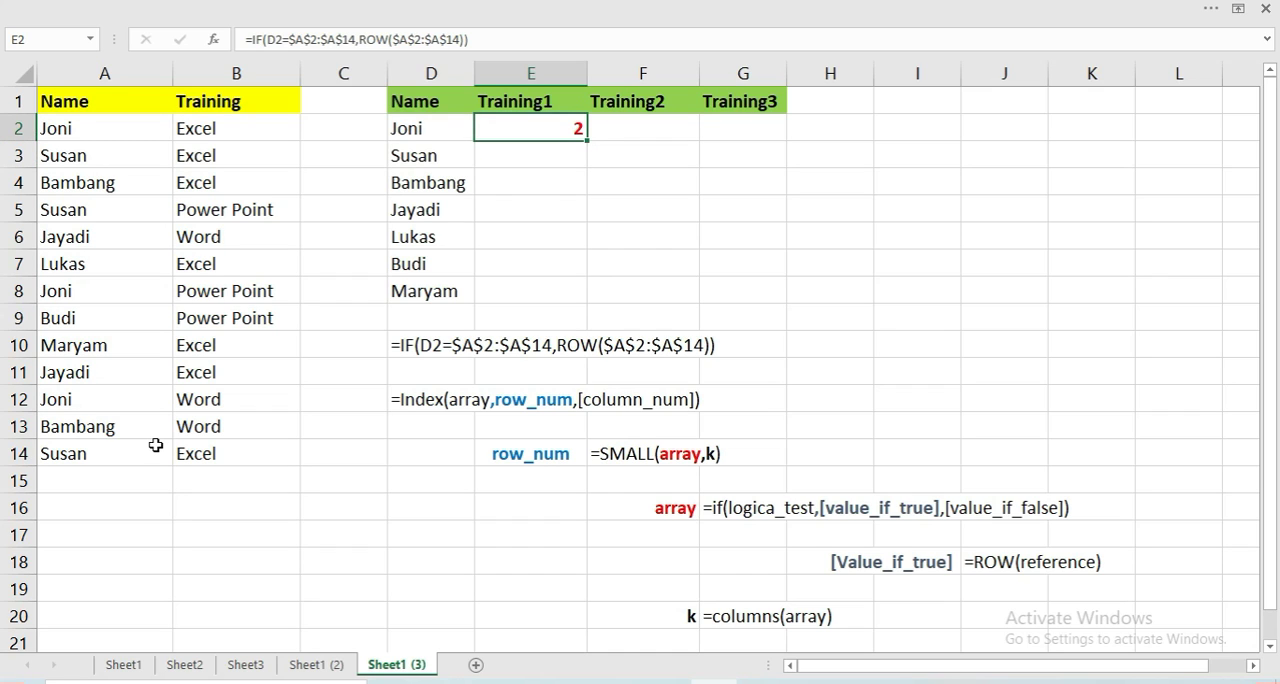
left_click(456, 130)
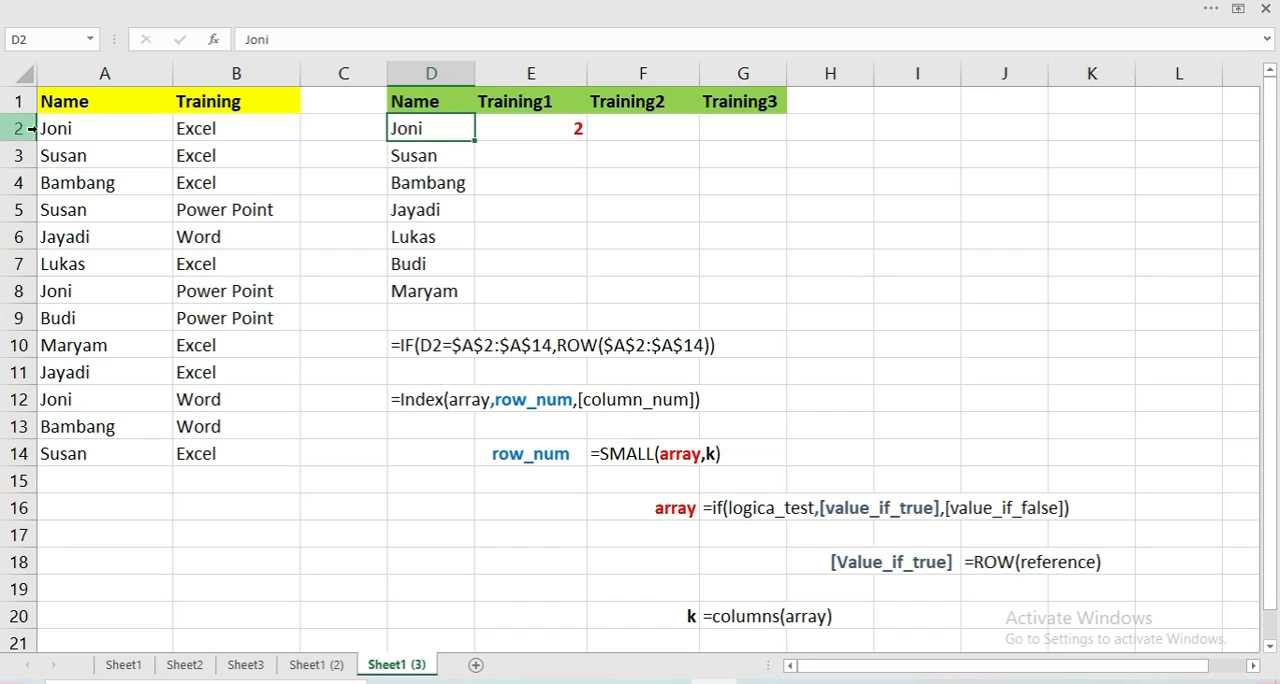
left_click(84, 130)
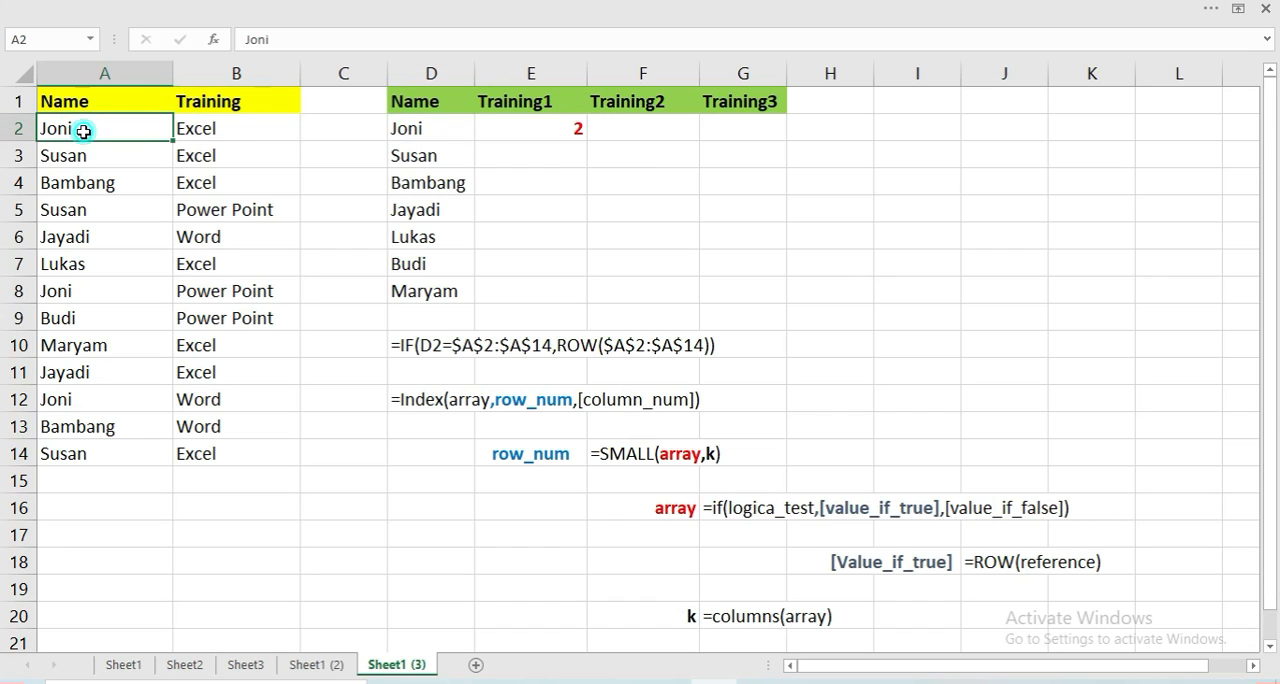
left_click(18, 132)
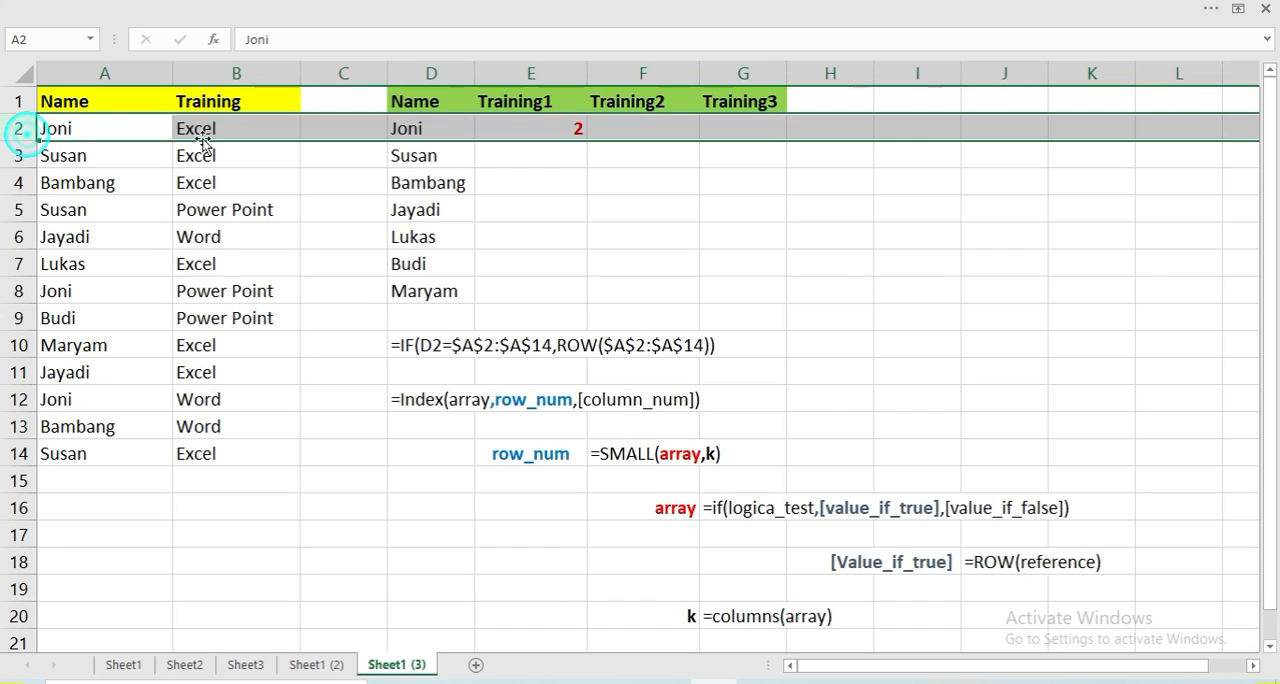
left_click(416, 124)
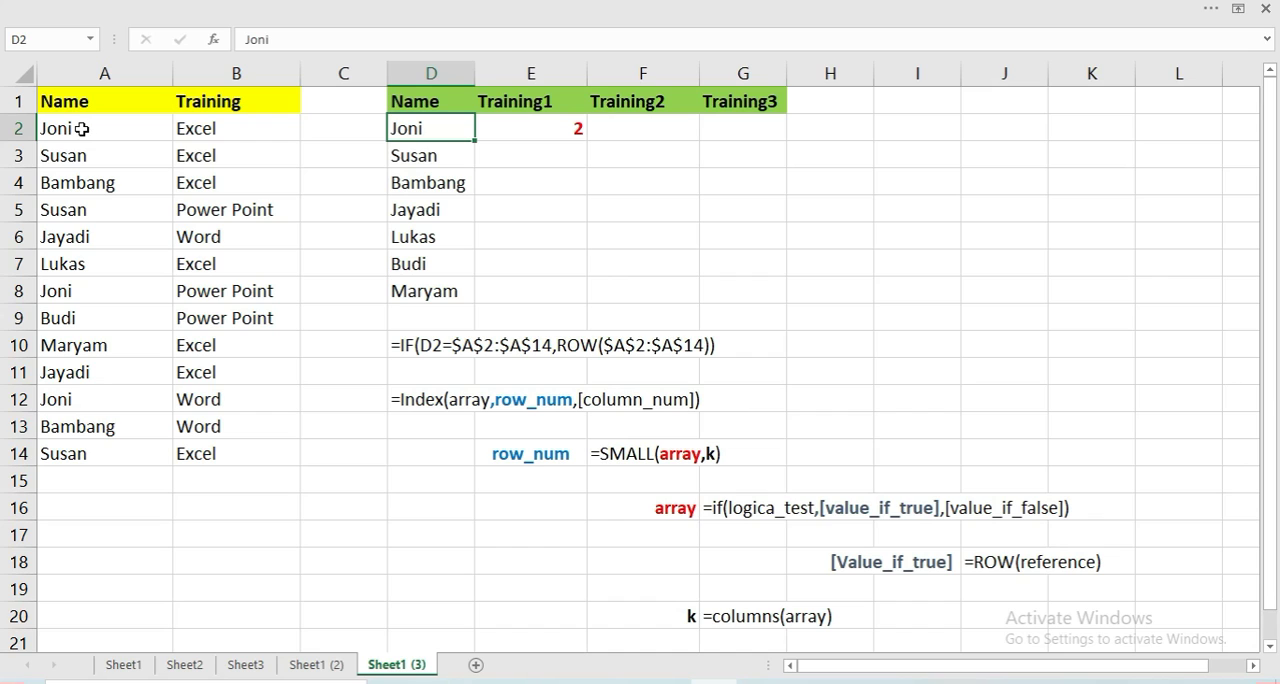
Subtract 1 from the ROW result in the E2 formula so it reads =IF(D2=$A$2:$A$14,ROW($A$2:$A$14)-1)
left_click(538, 125)
double_click(538, 125)
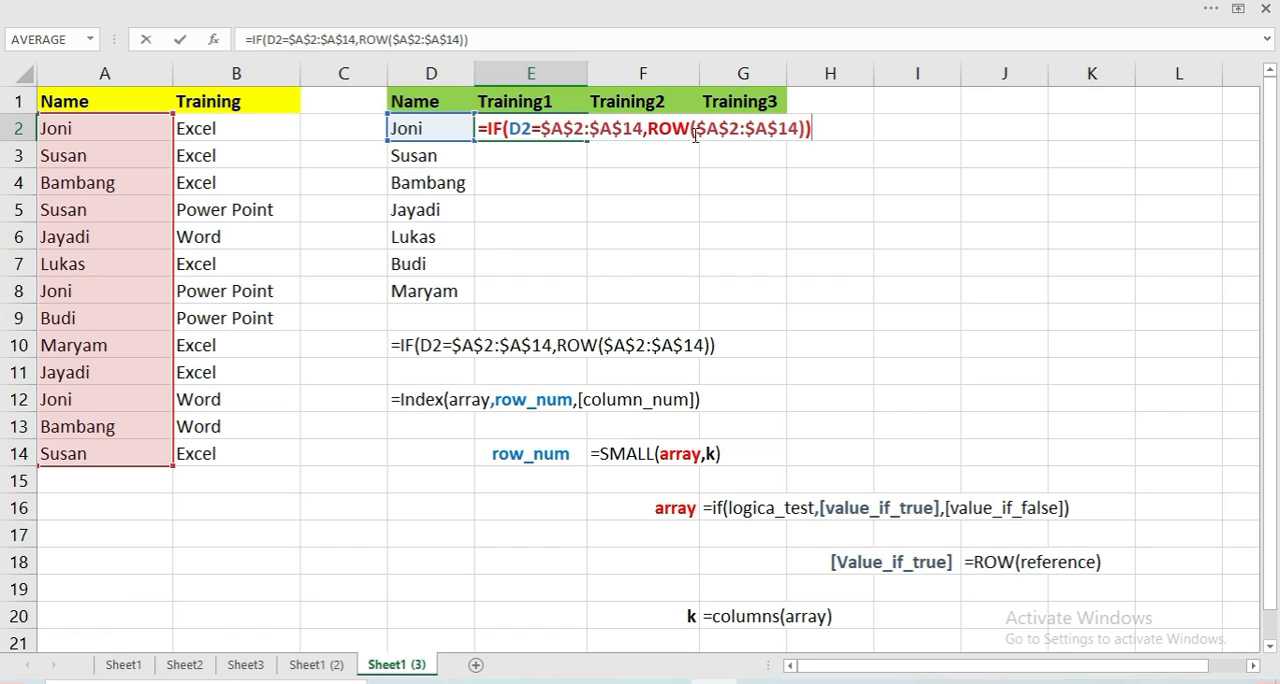
left_click(810, 128)
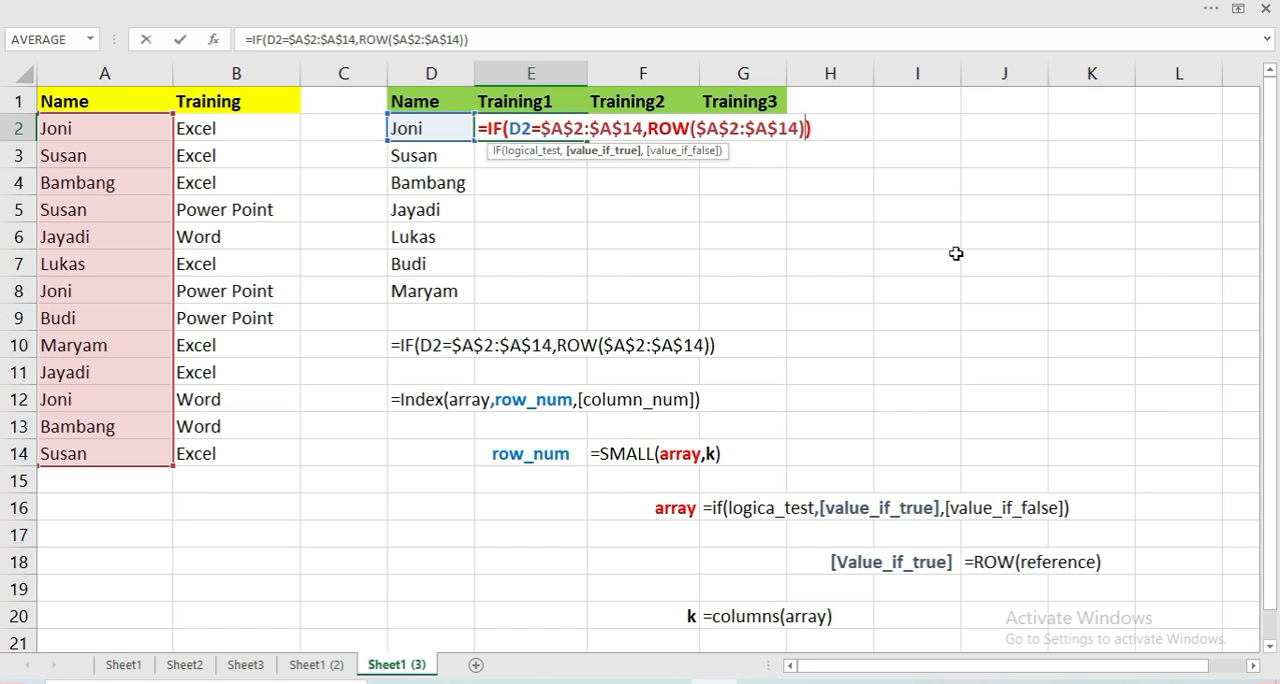
type("-1")
key("Return")
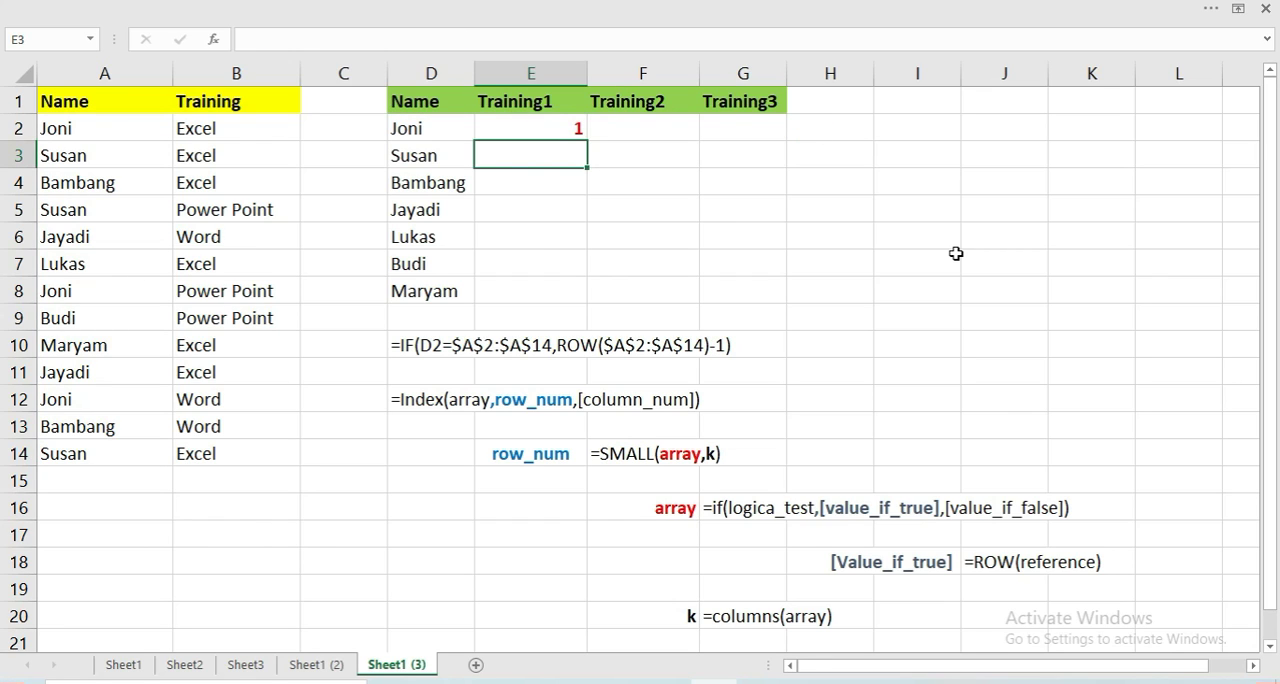
Check the references in the E2 formula against the matching name in A2
left_click(513, 131)
key("F2")
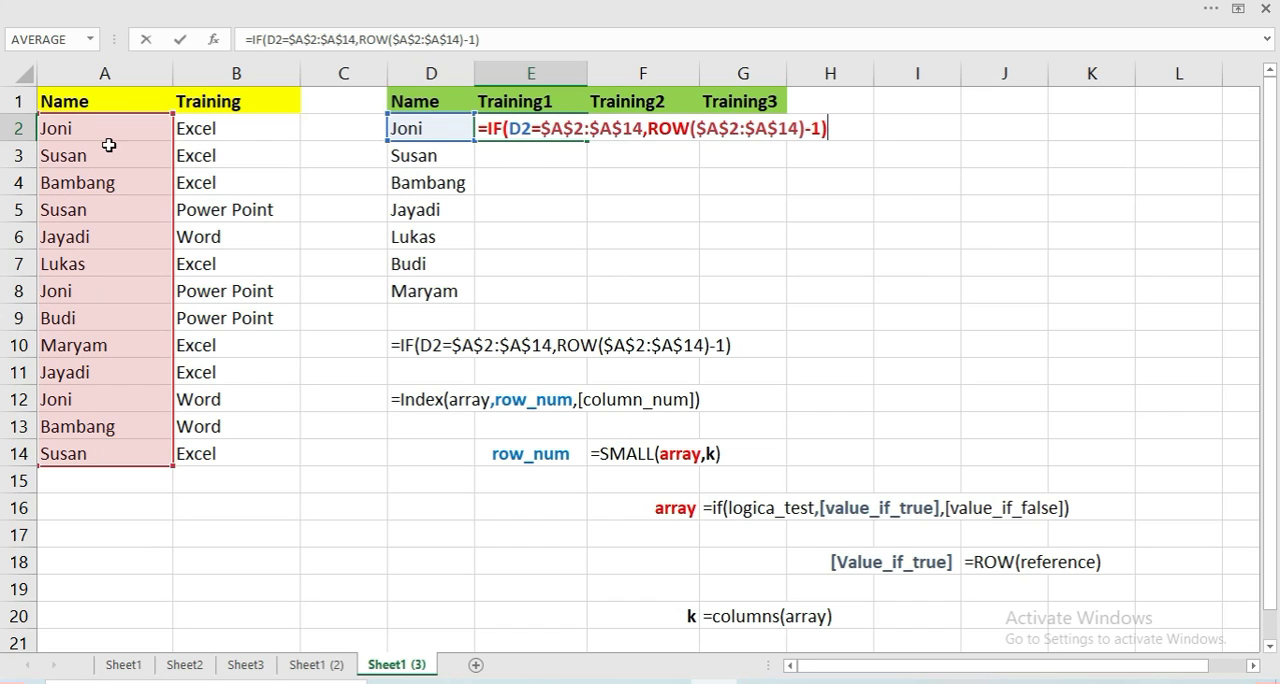
key("ctrl+Return")
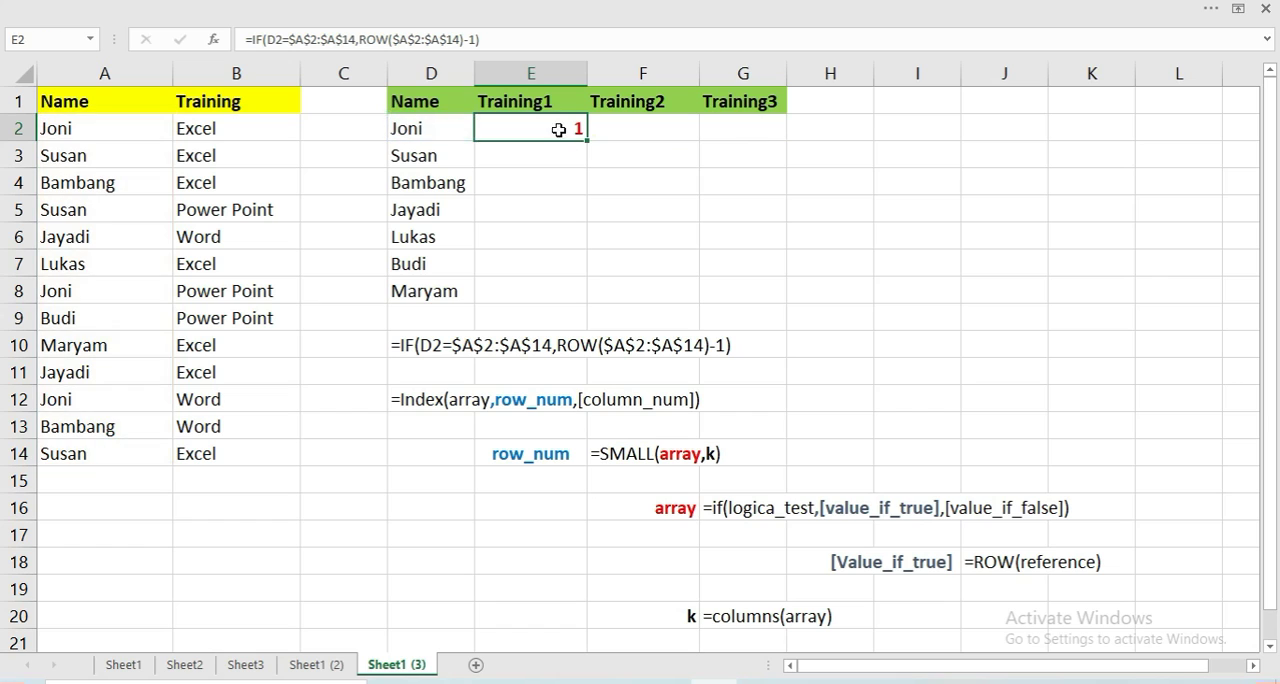
left_click(80, 131)
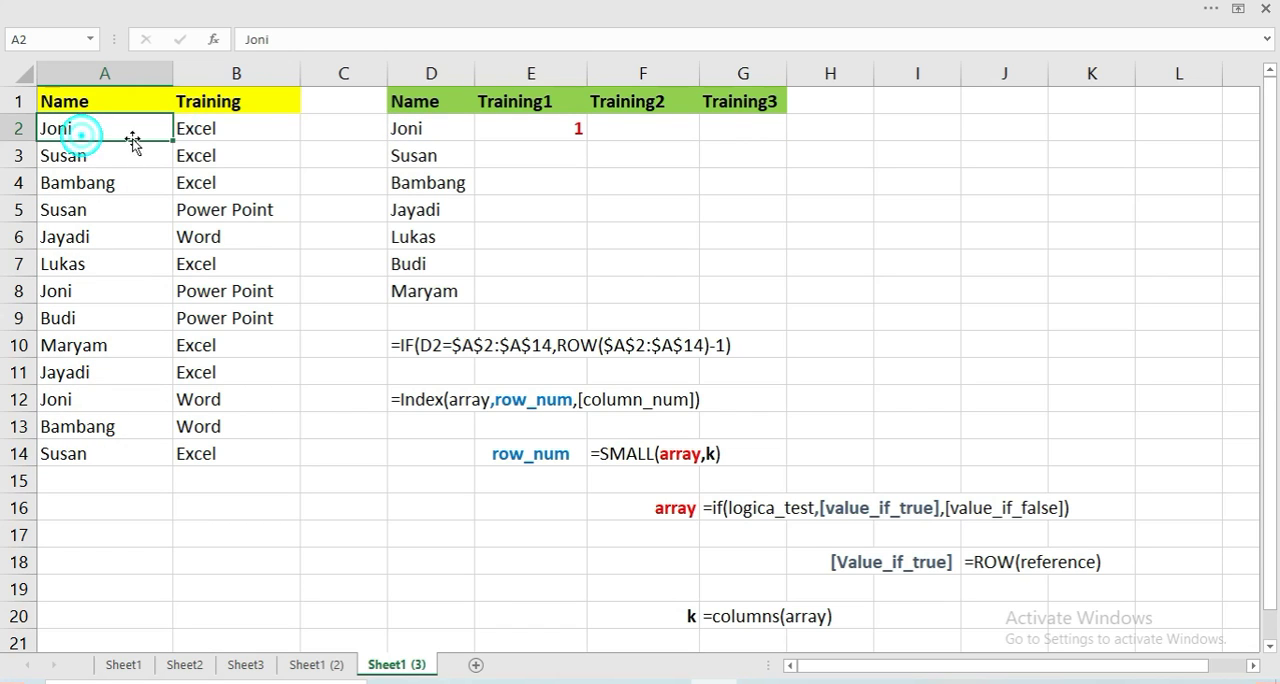
Wrap the IF expression in E2 as the array argument of a SMALL function, ready for the k argument
left_click(521, 126)
key("F2")
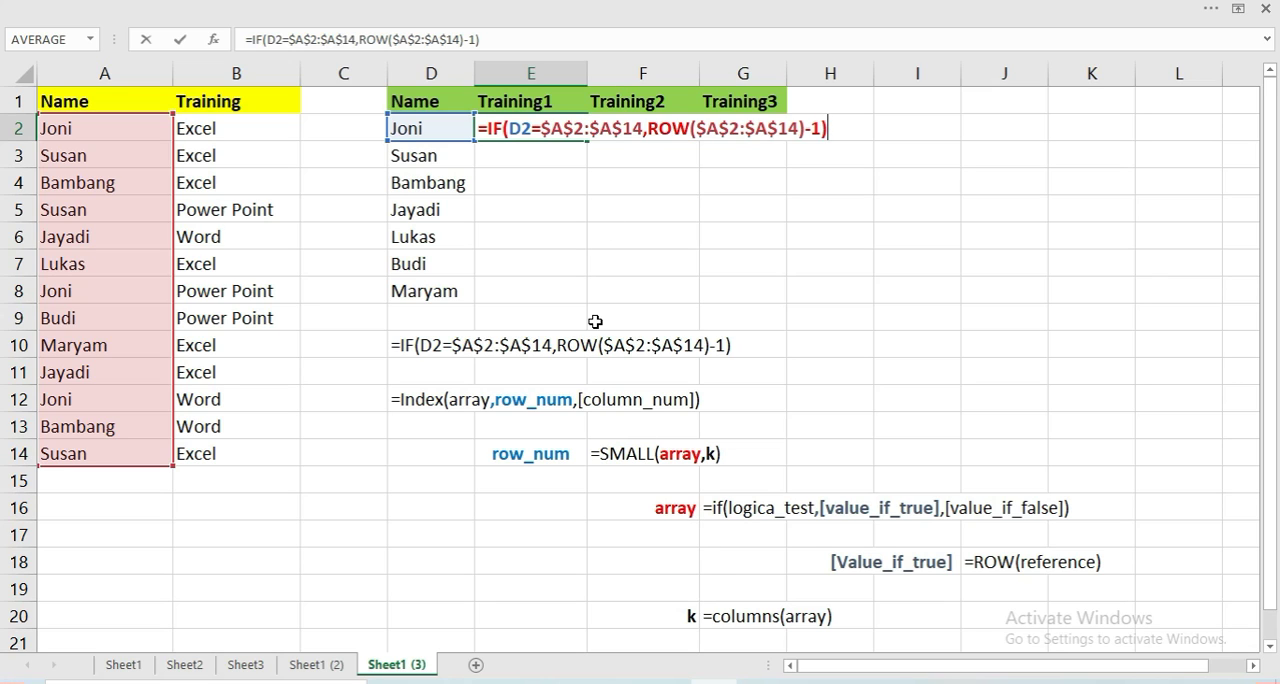
left_click(487, 132)
type("s")
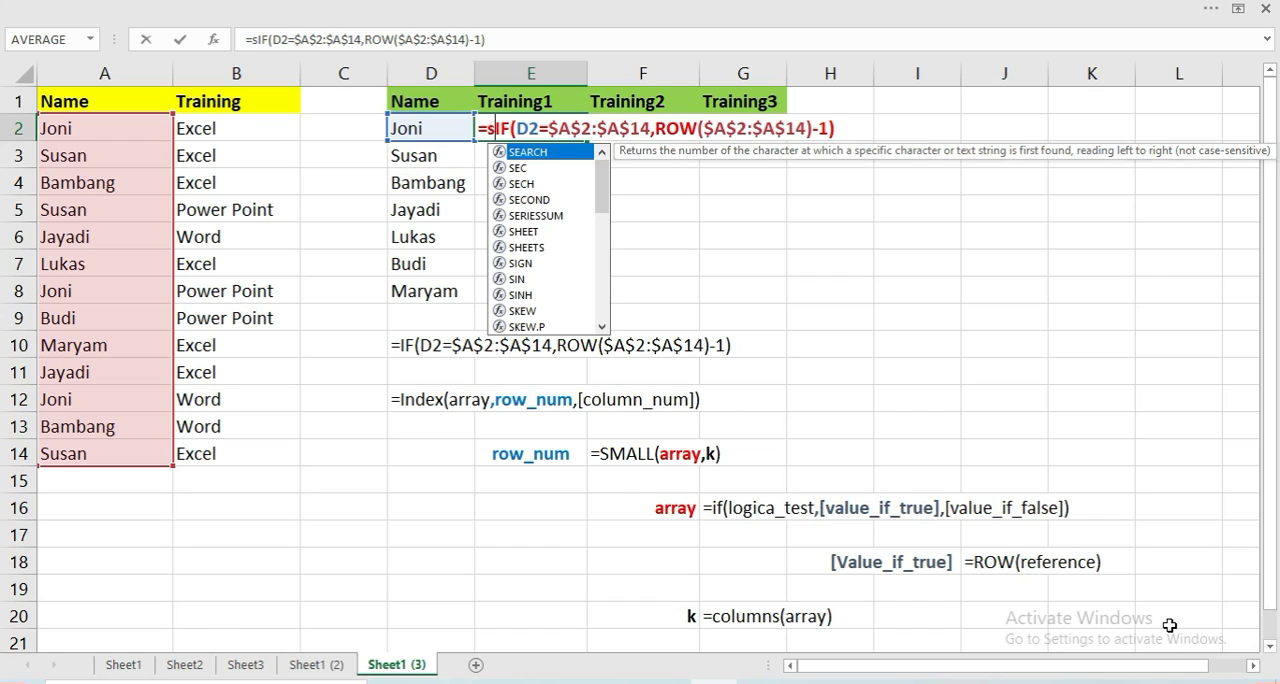
type("mall")
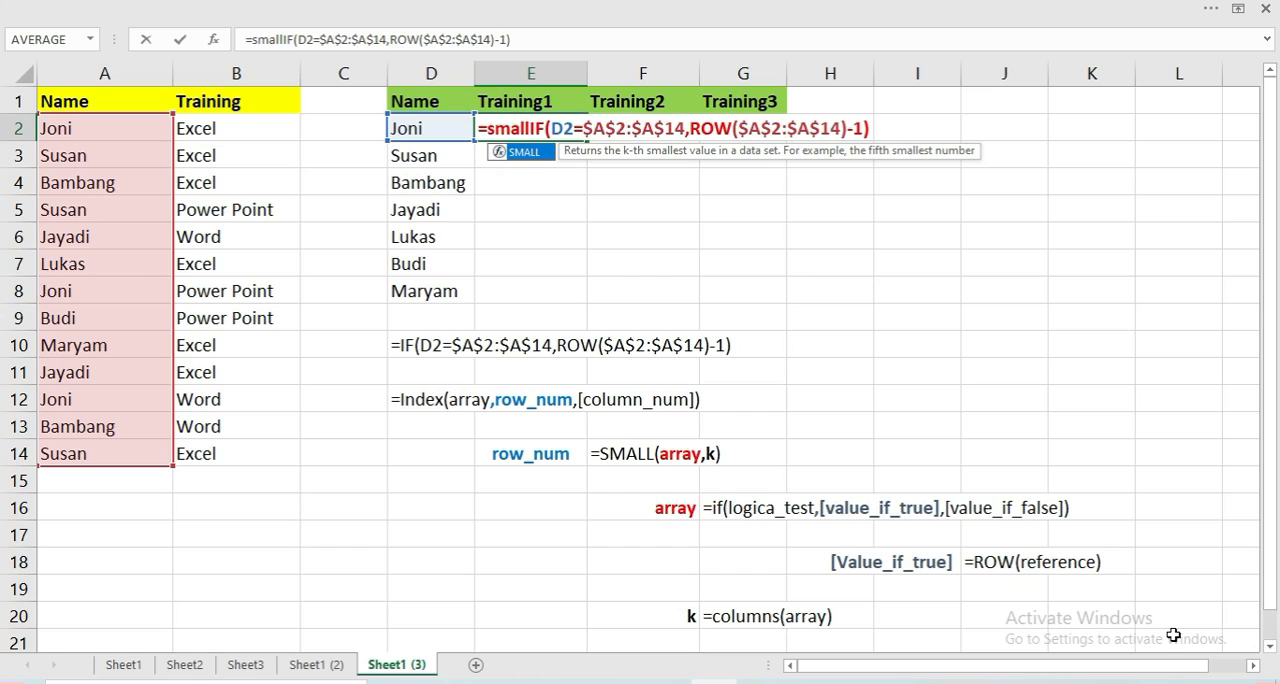
type("(")
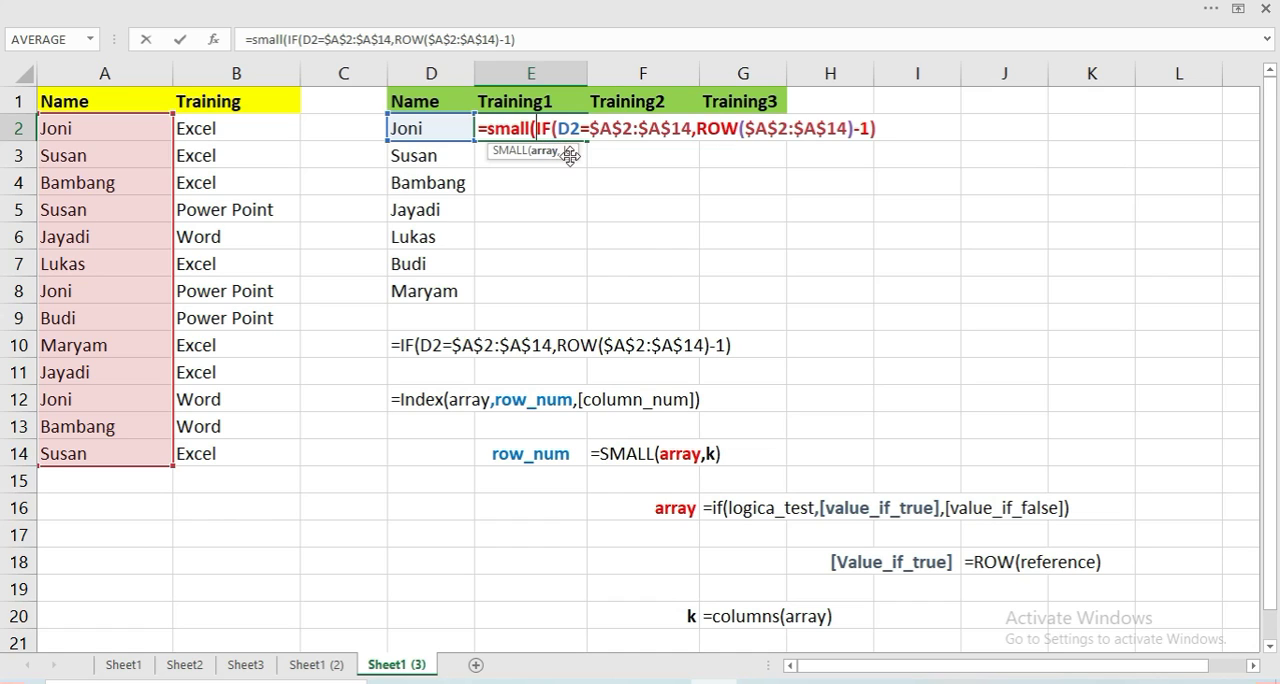
left_click(876, 132)
type(",")
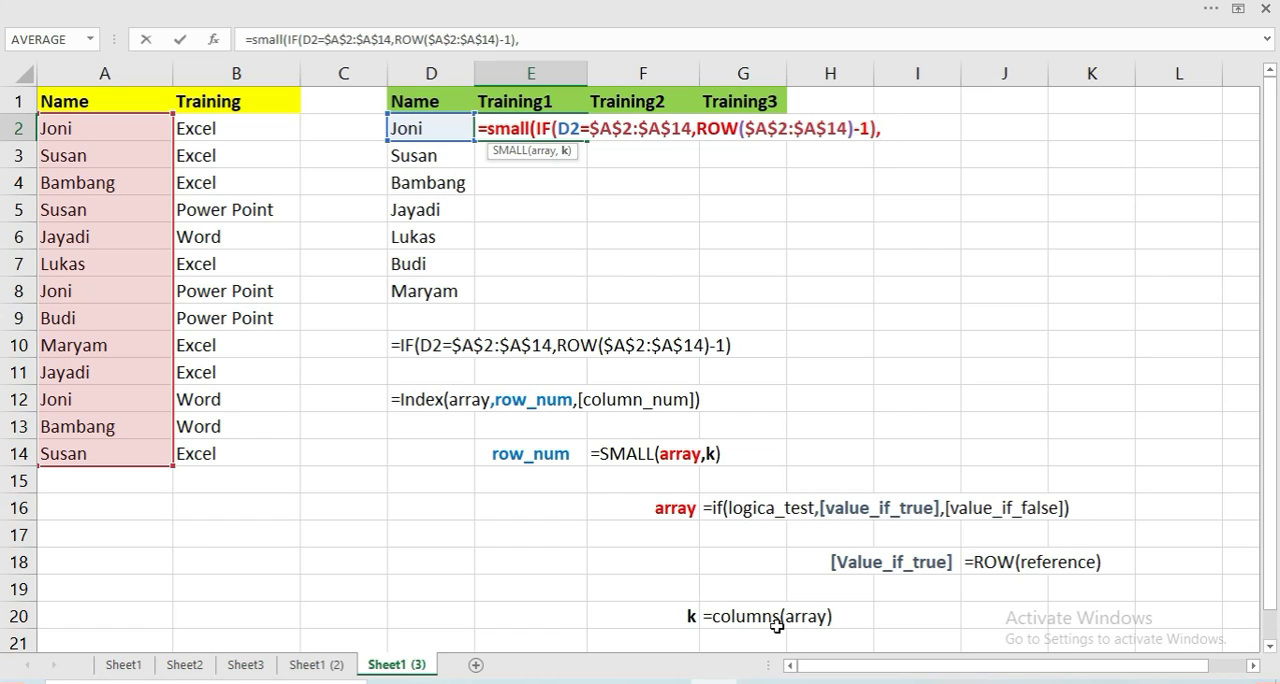
left_click(1056, 386)
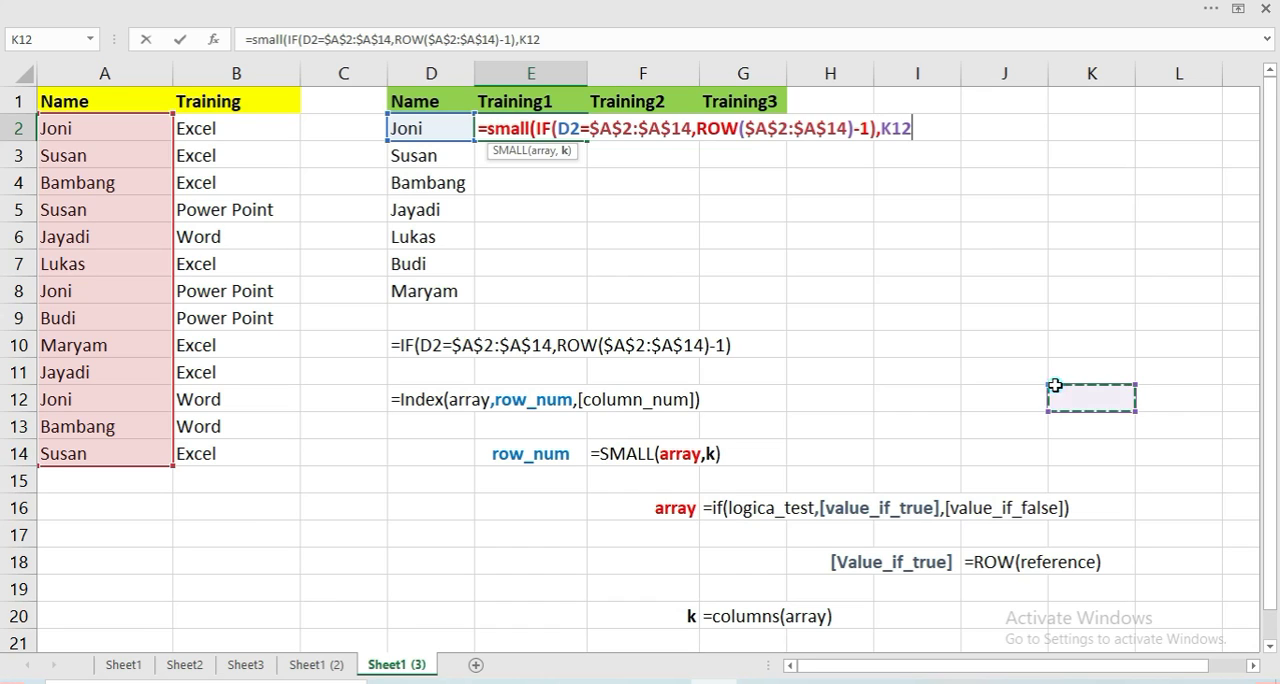
key("BackSpace")
key("BackSpace")
key("BackSpace")
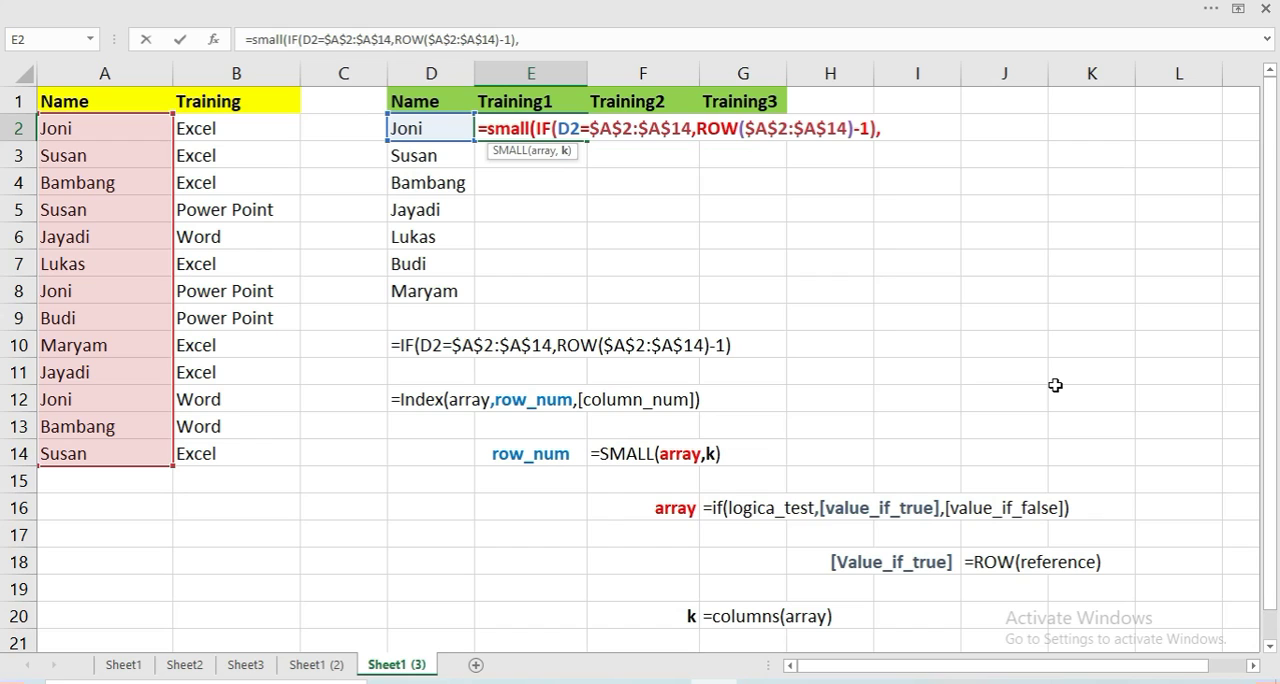
Complete the E2 formula with COLUMNS($E$1:$G$1) as the k argument of SMALL, accepting the closing-parenthesis correction
type("col")
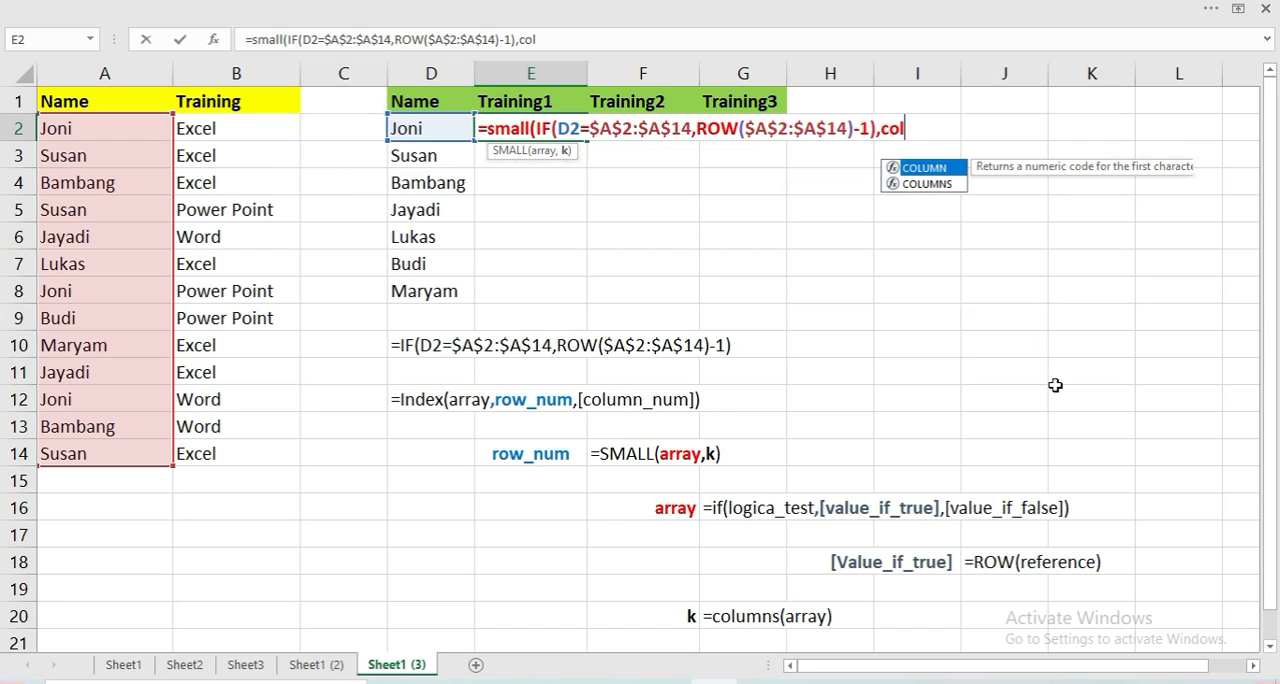
type("umns")
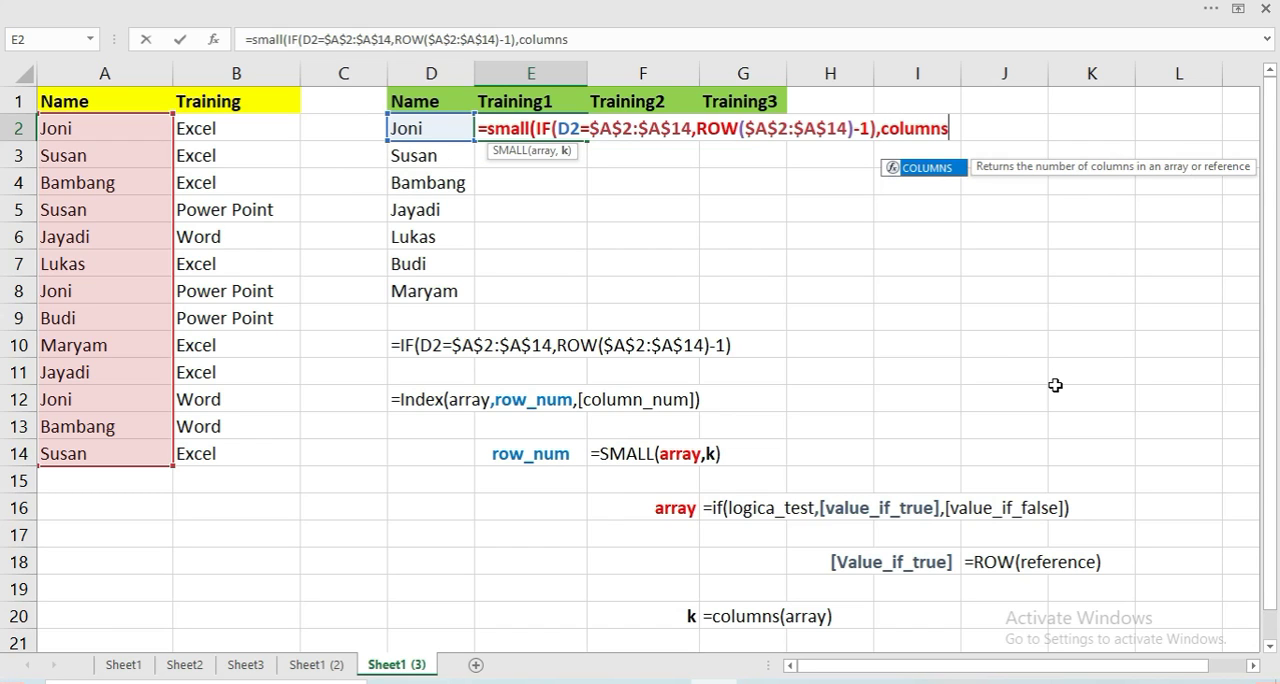
type("(")
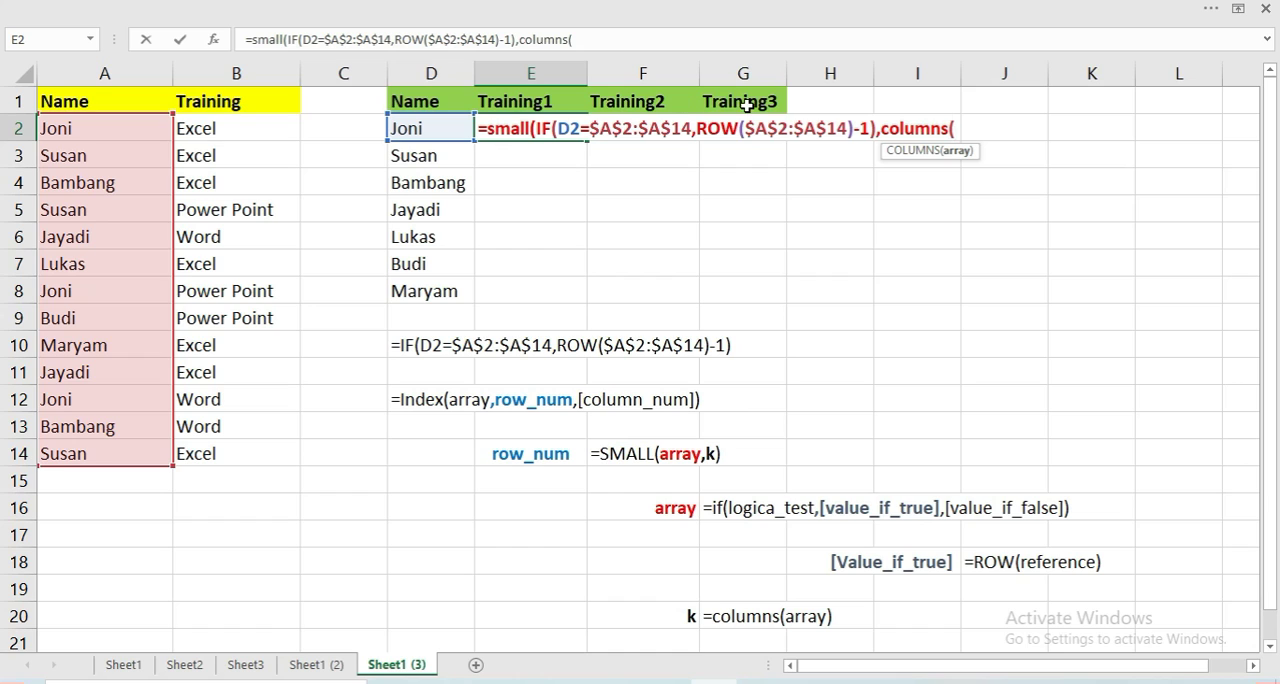
left_click_drag(548, 105, 722, 110)
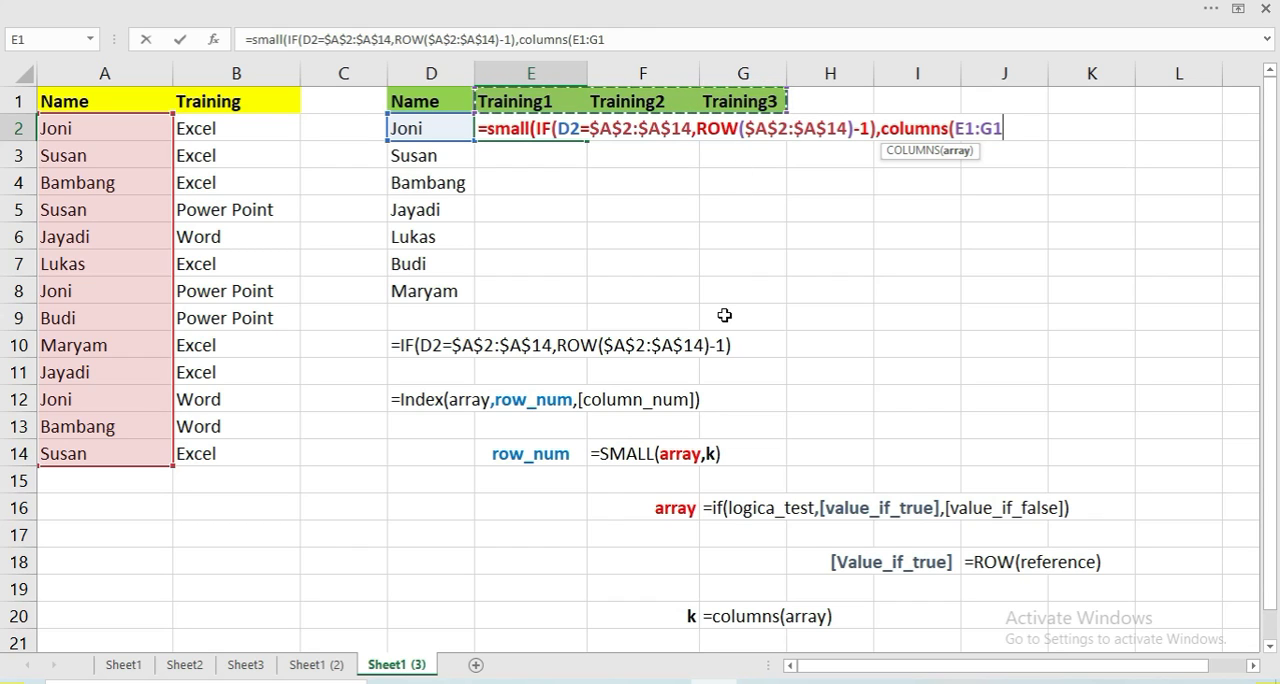
key("F4")
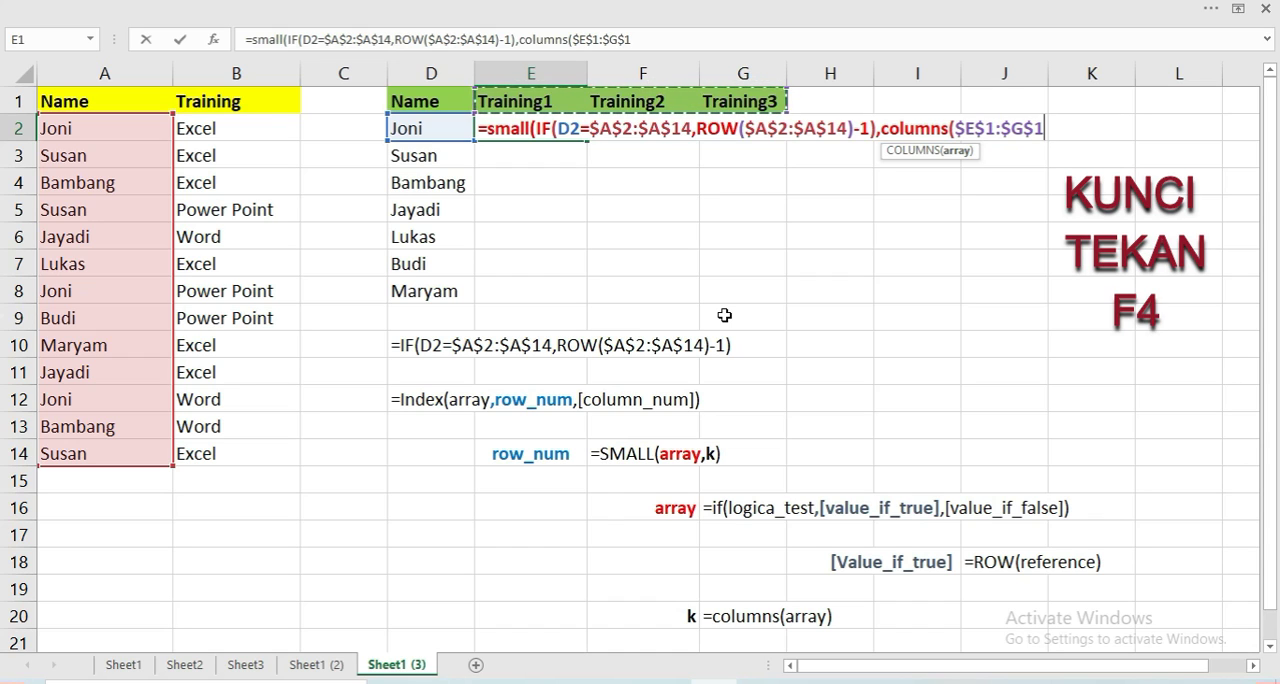
type(")")
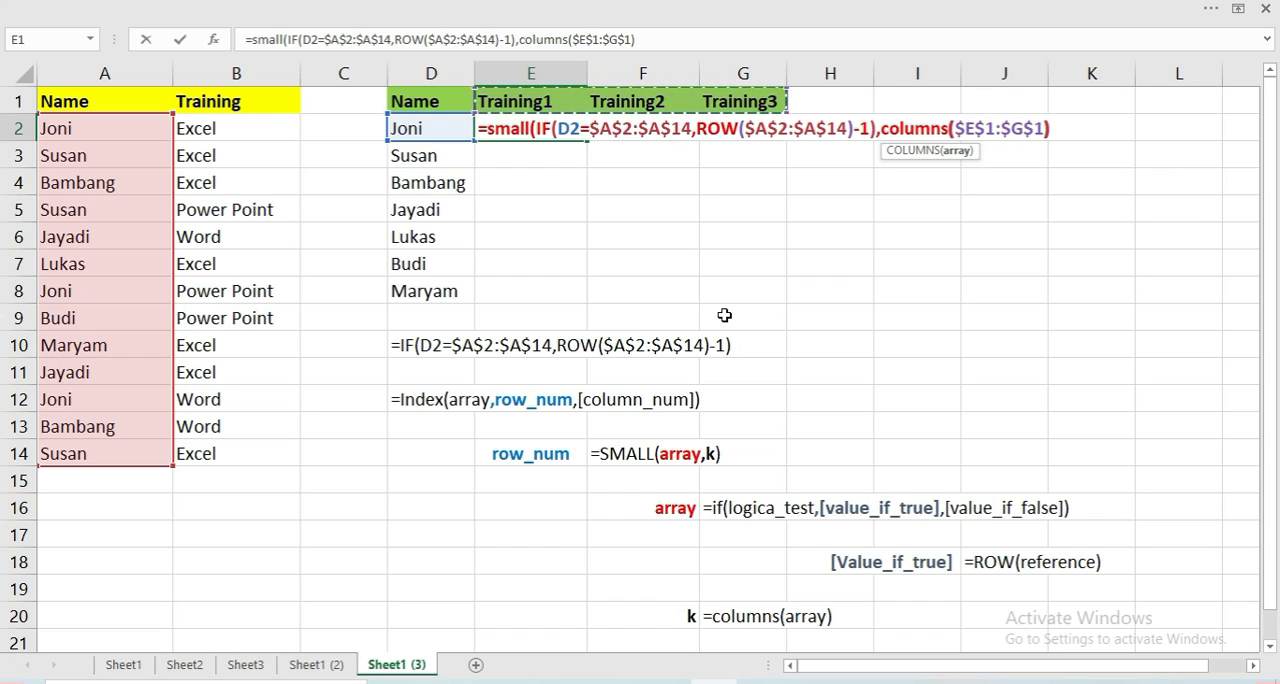
key("Return")
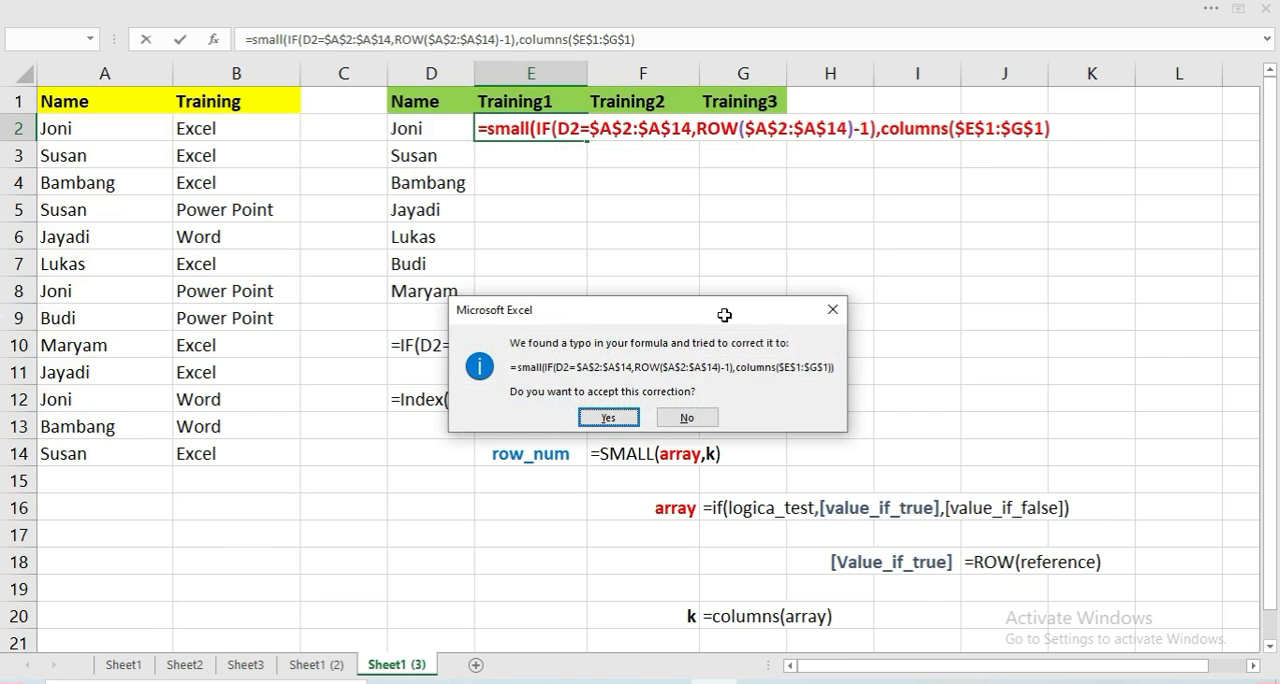
key("Return")
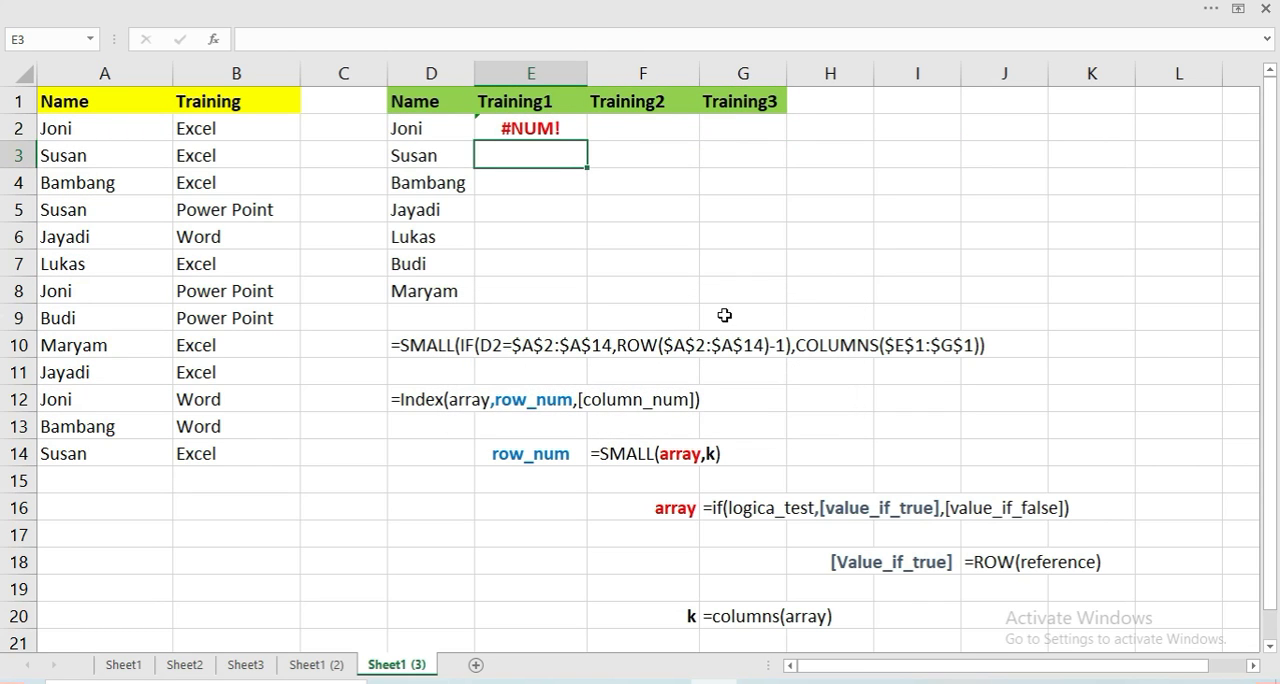
Re-enter the SMALL formula in E2 as an array formula
key("Up")
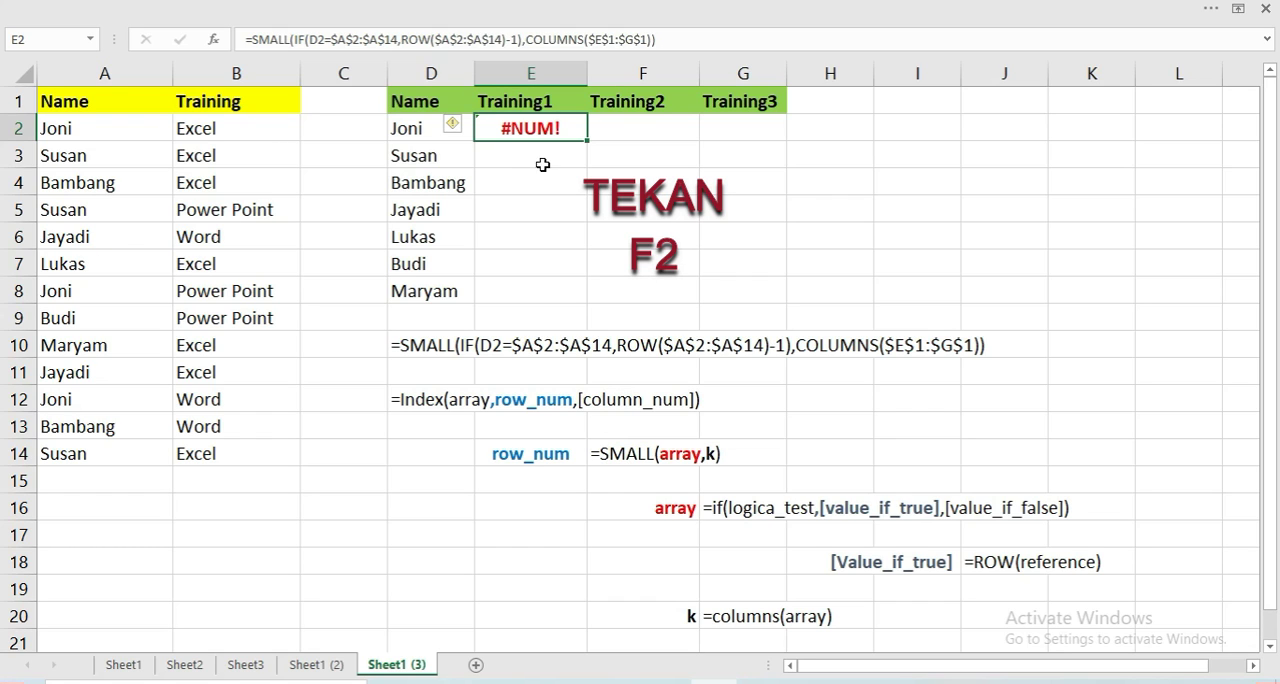
key("F2")
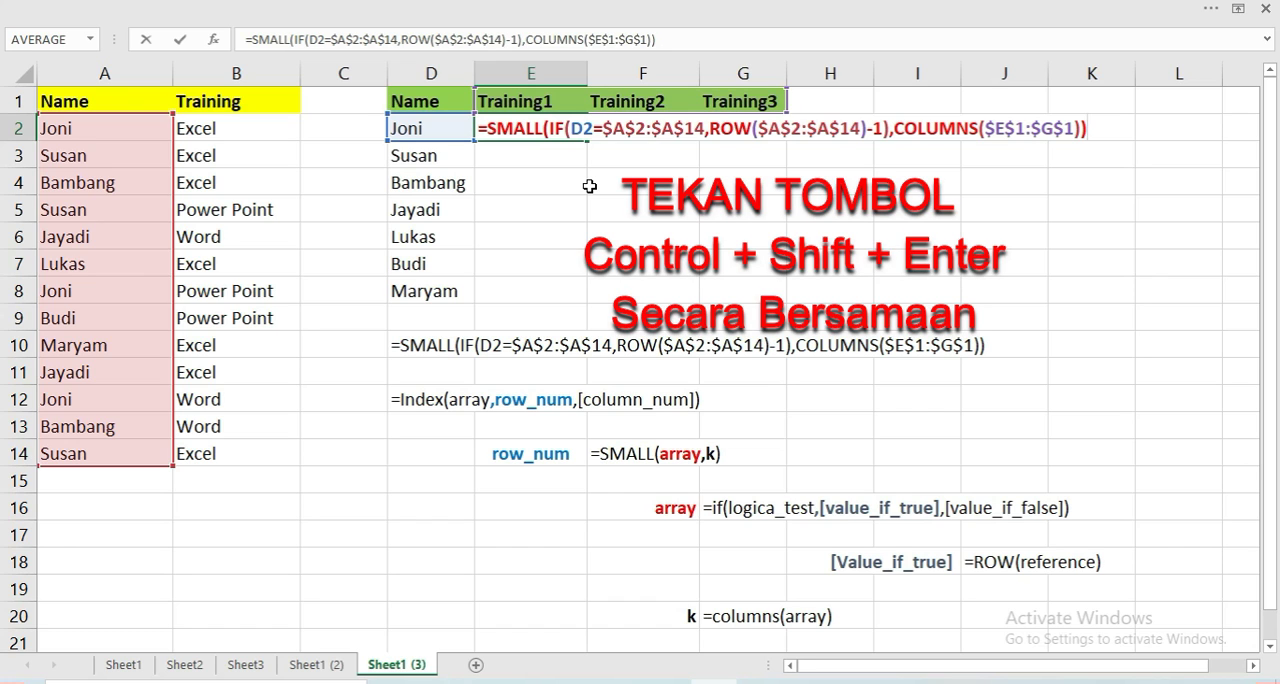
key("ctrl+shift+Return")
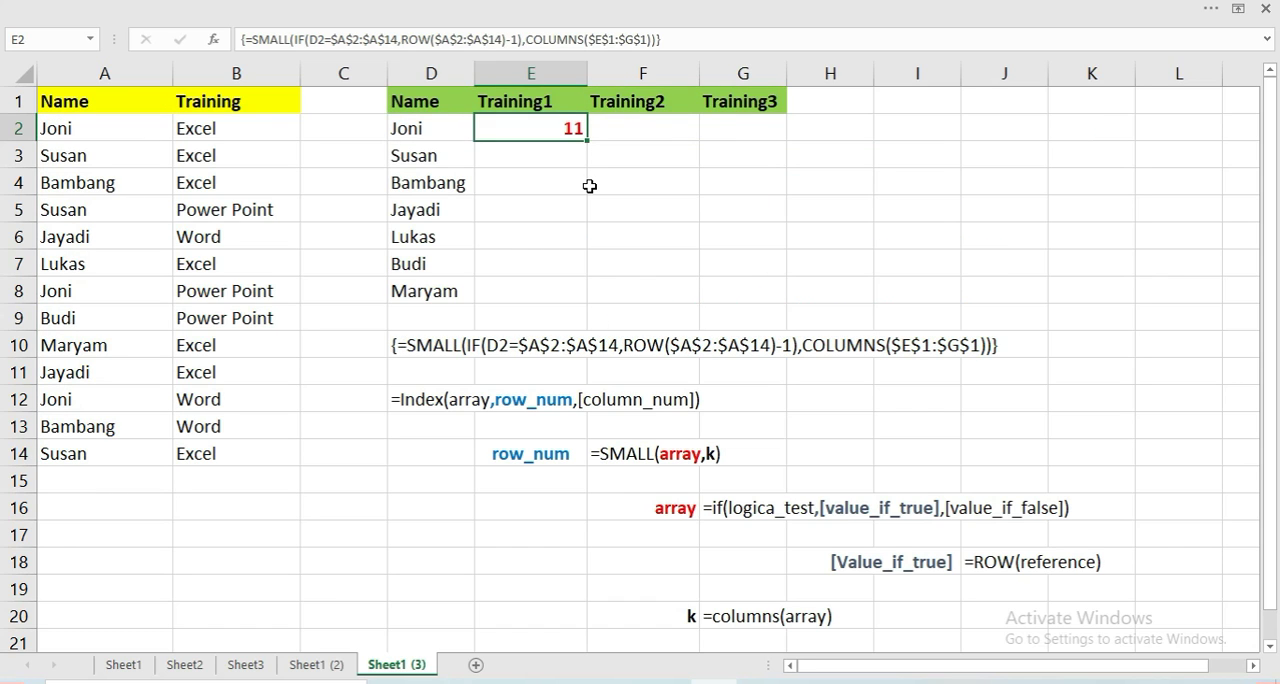
double_click(523, 142)
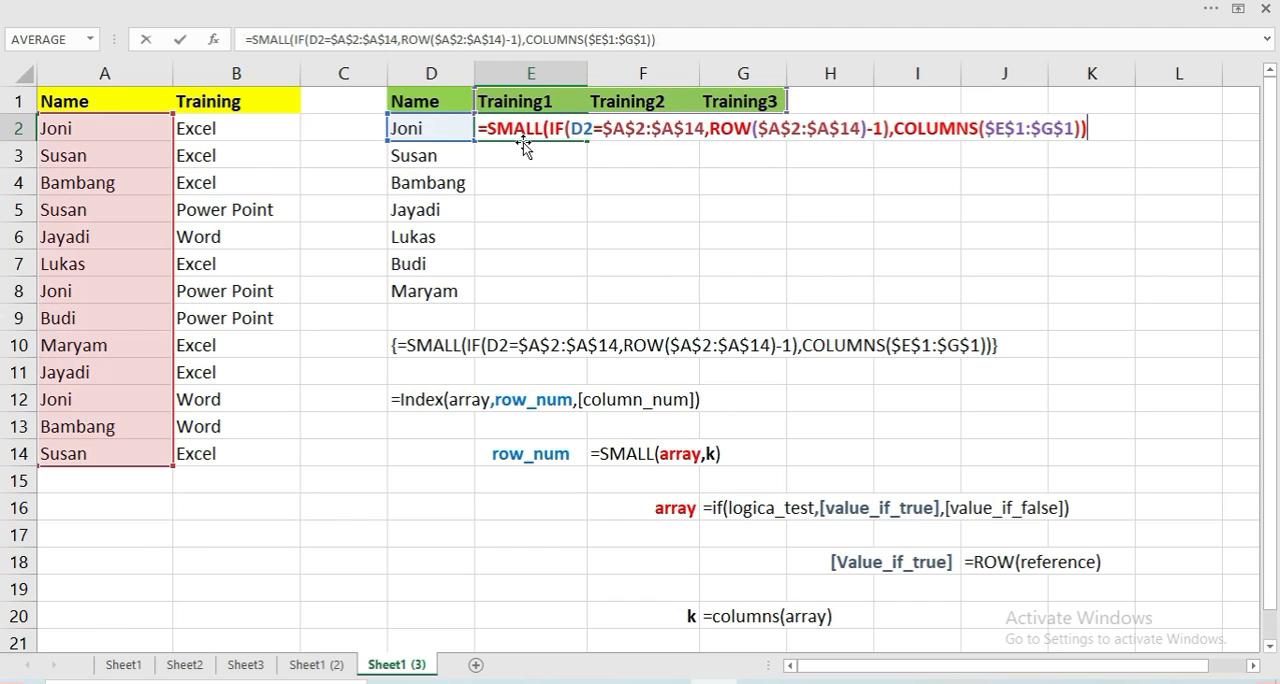
key("ctrl+shift+Return")
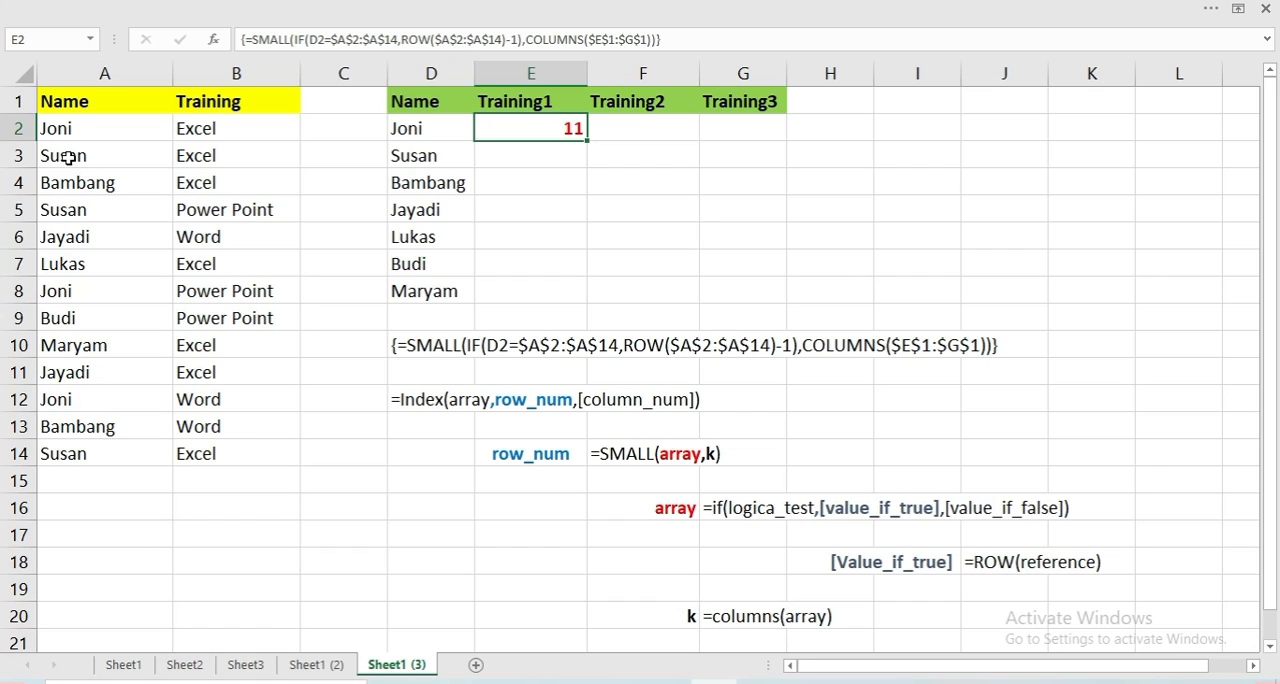
Compare the array formula and its result in E2 with the matching name in A12
left_click(58, 405)
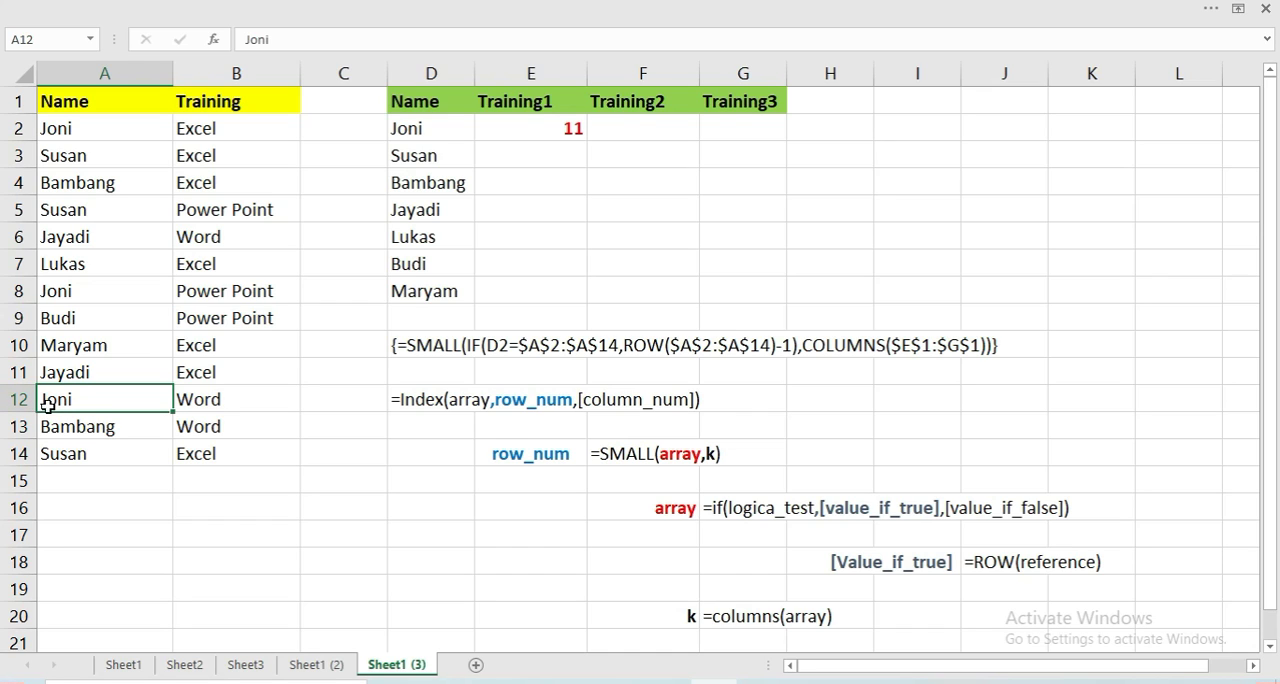
left_click(548, 128)
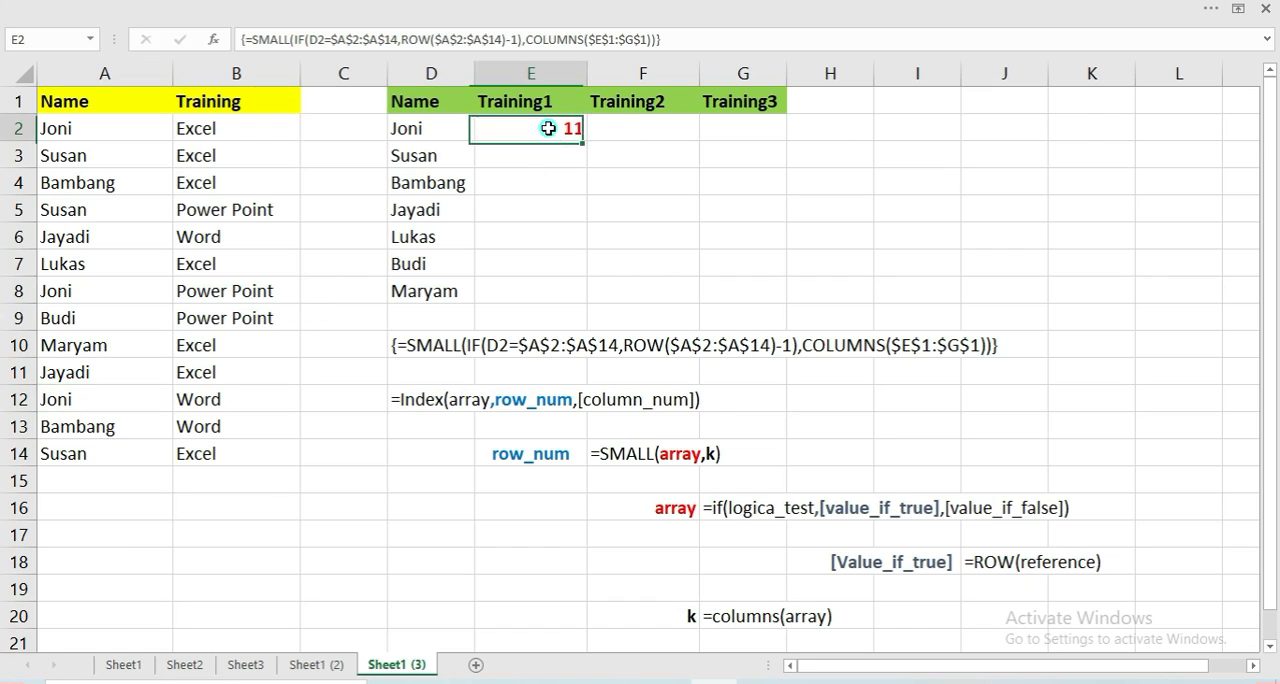
double_click(548, 128)
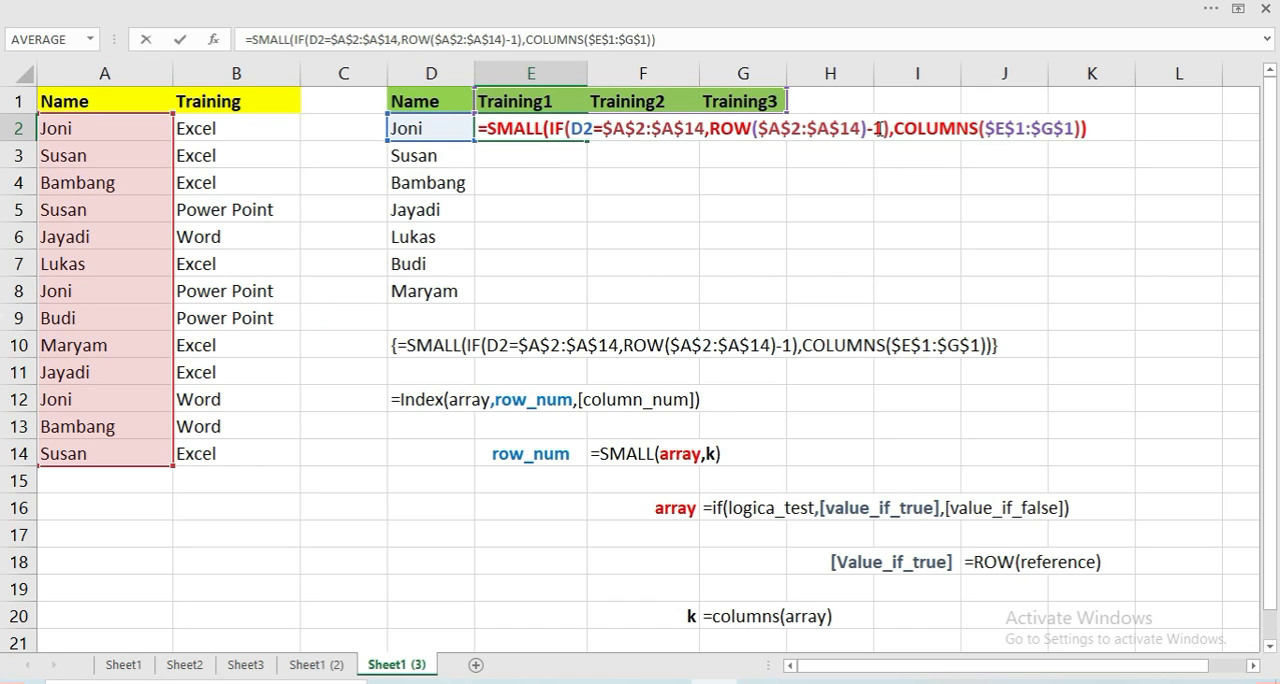
key("ctrl+shift+Return")
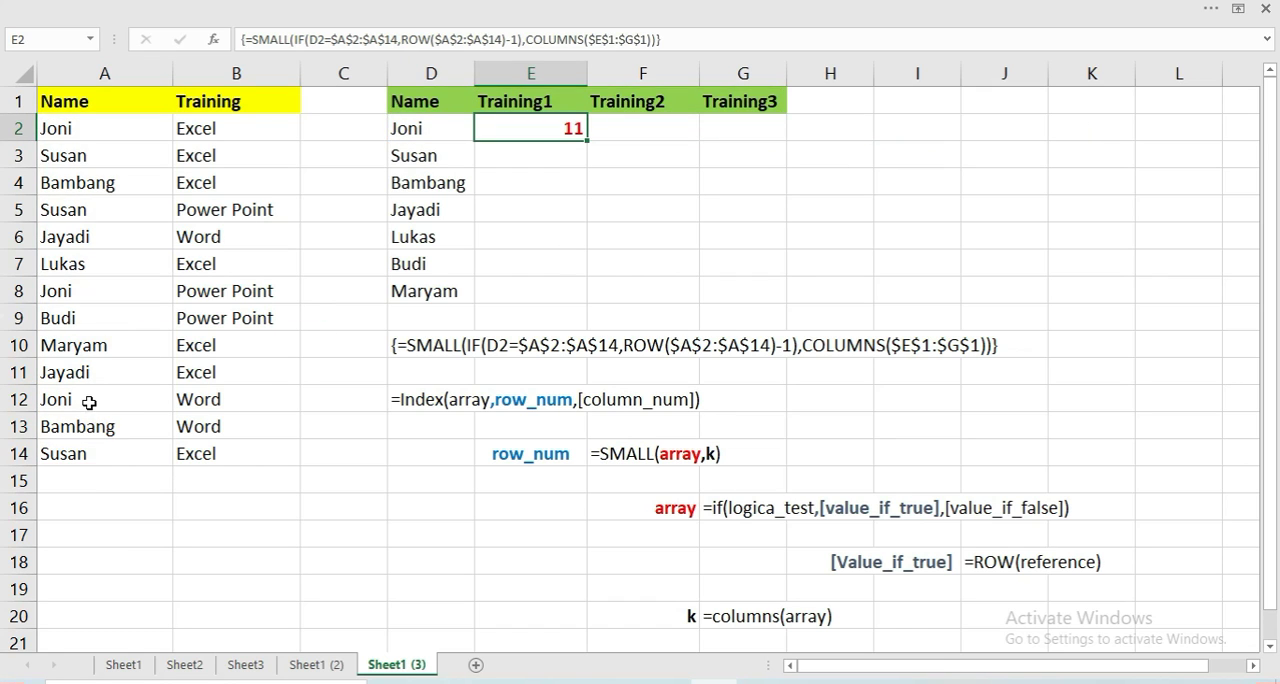
left_click(89, 402)
left_click(552, 137)
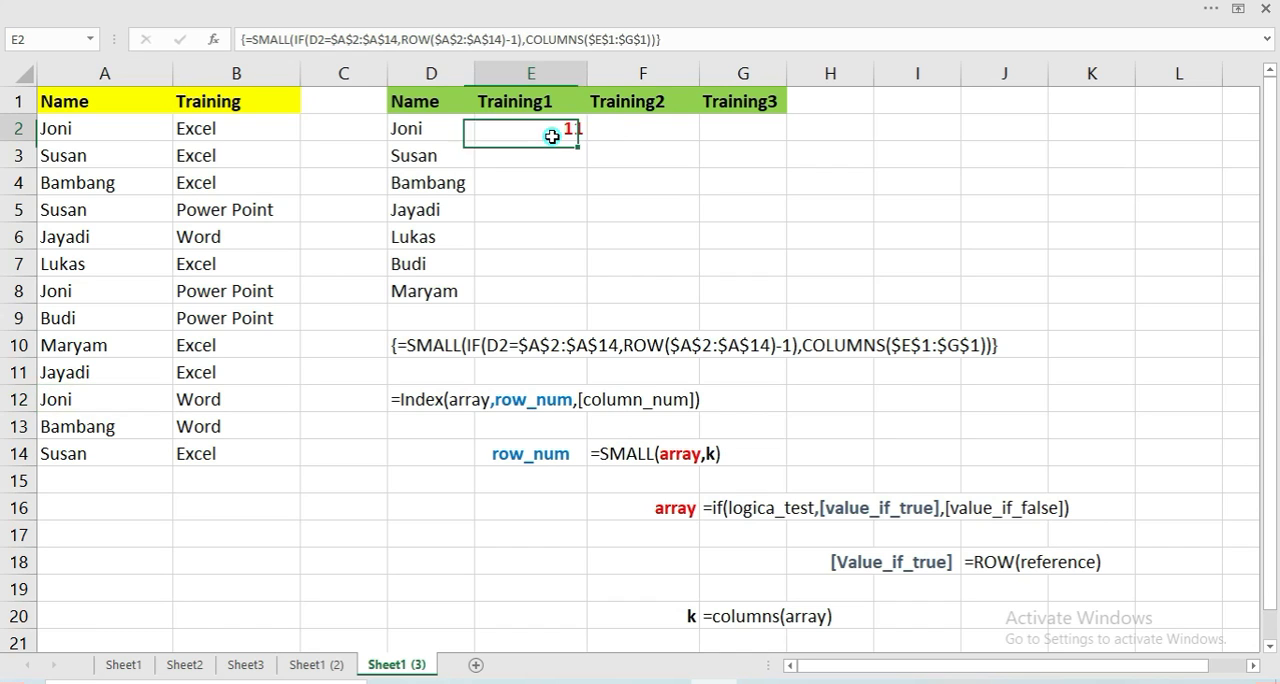
double_click(552, 137)
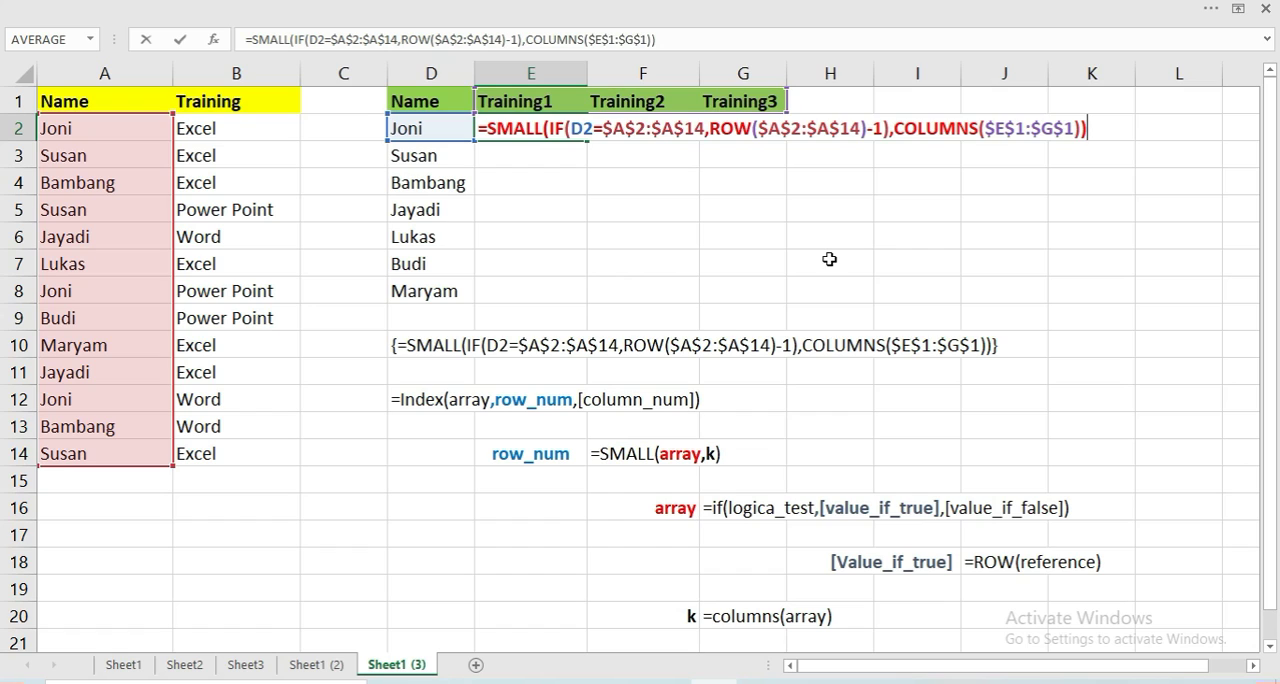
key("ctrl+shift+Return")
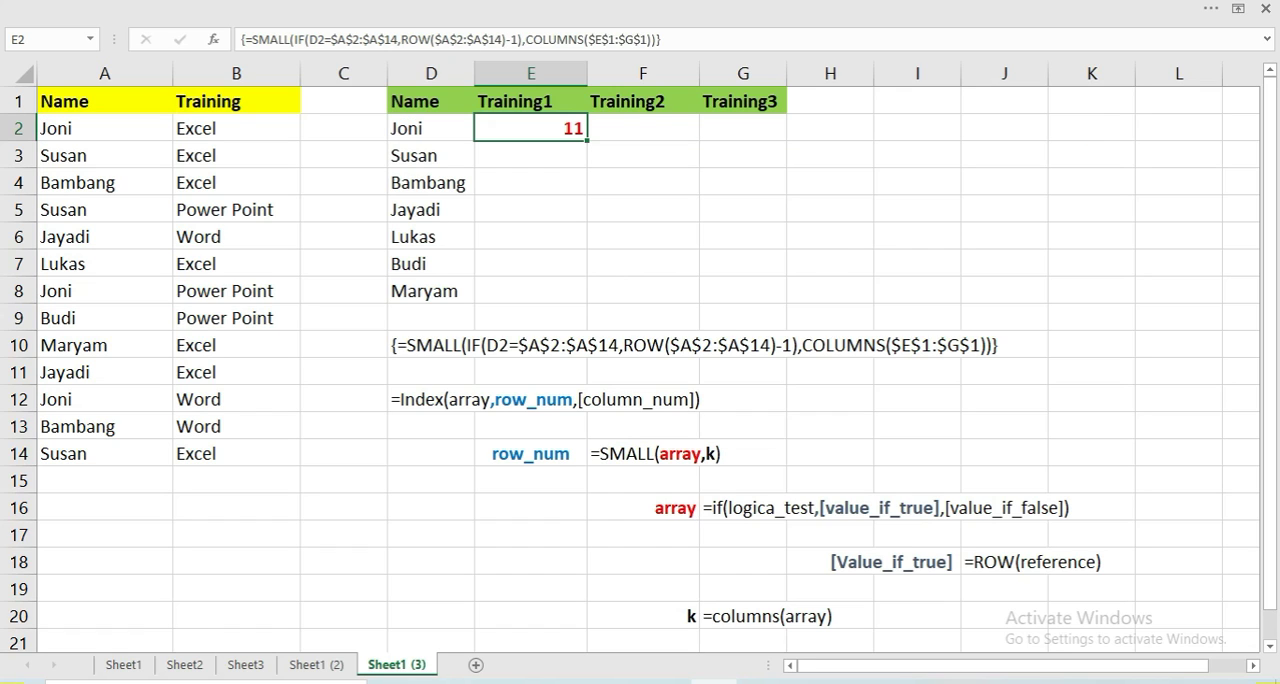
key("F2")
key("Escape")
left_click(87, 405)
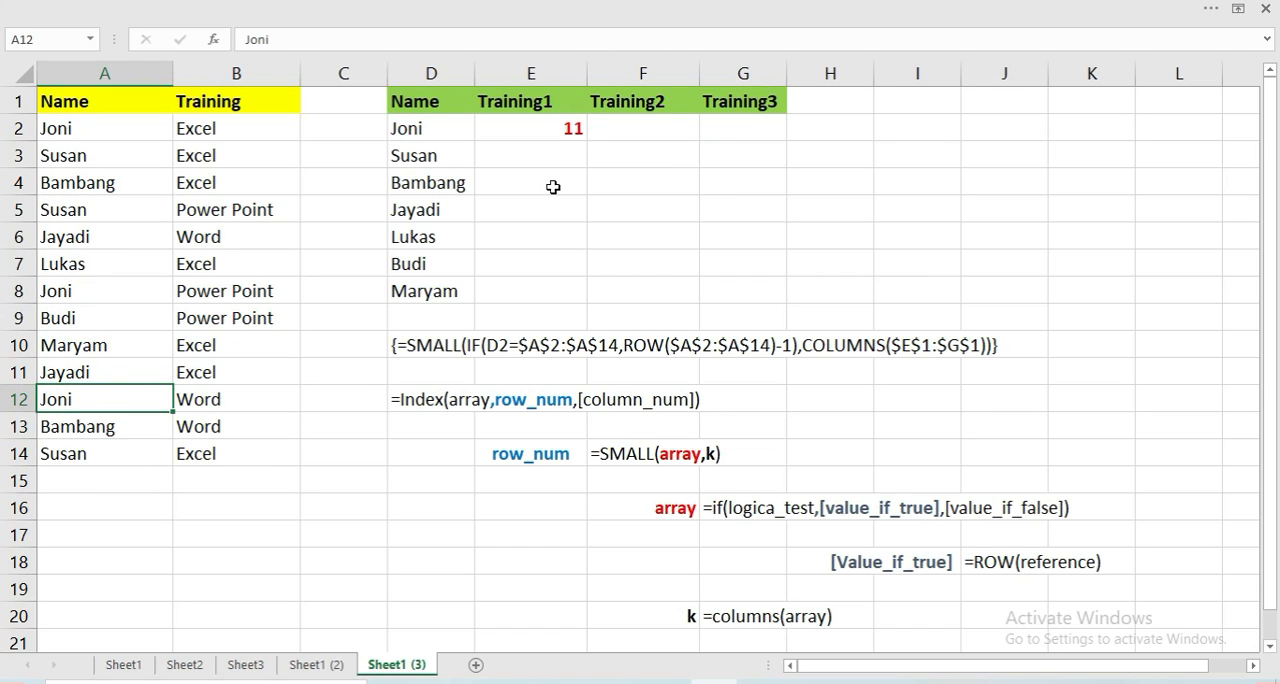
left_click(555, 131)
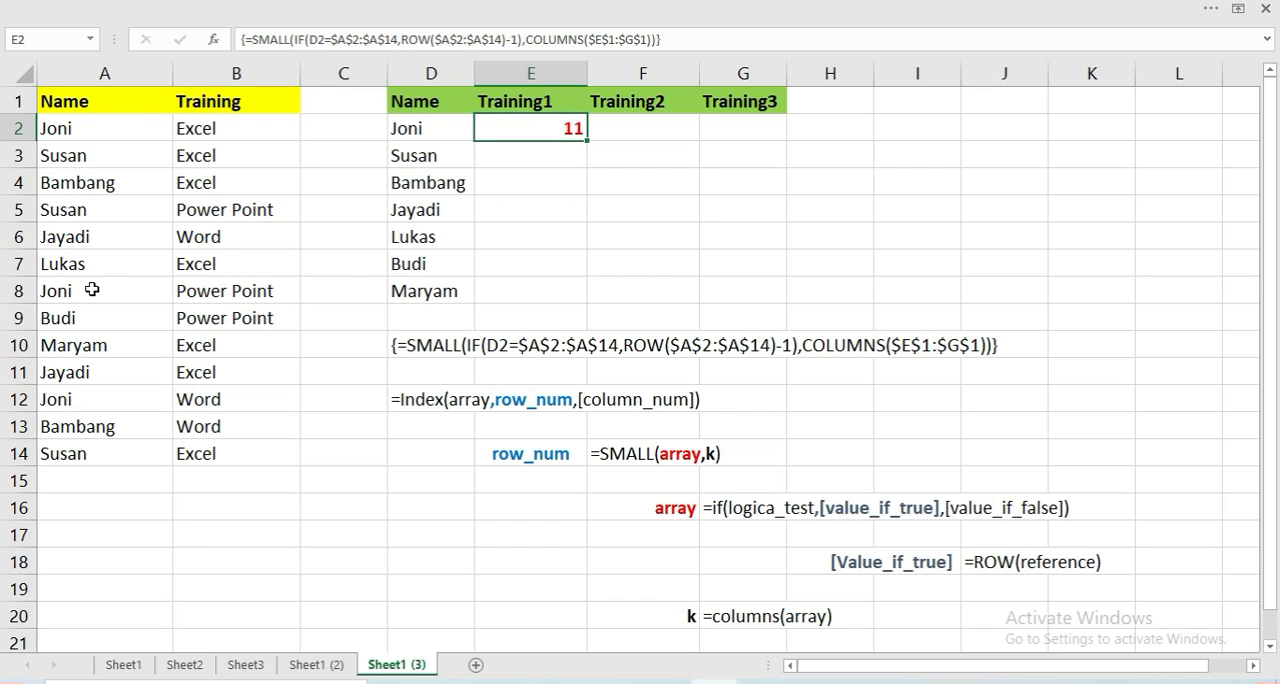
Examine the three matching names in A2, A8 and A12 against the result in E2
left_click(85, 129)
left_click(100, 295)
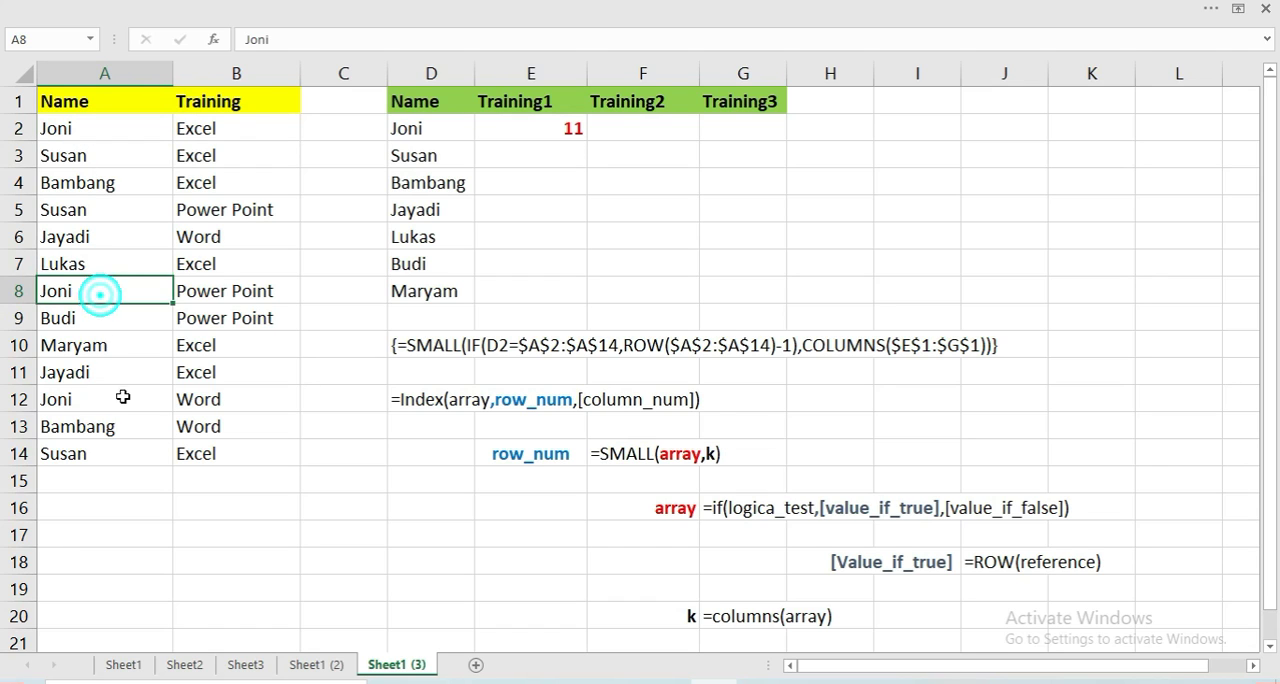
left_click(123, 397)
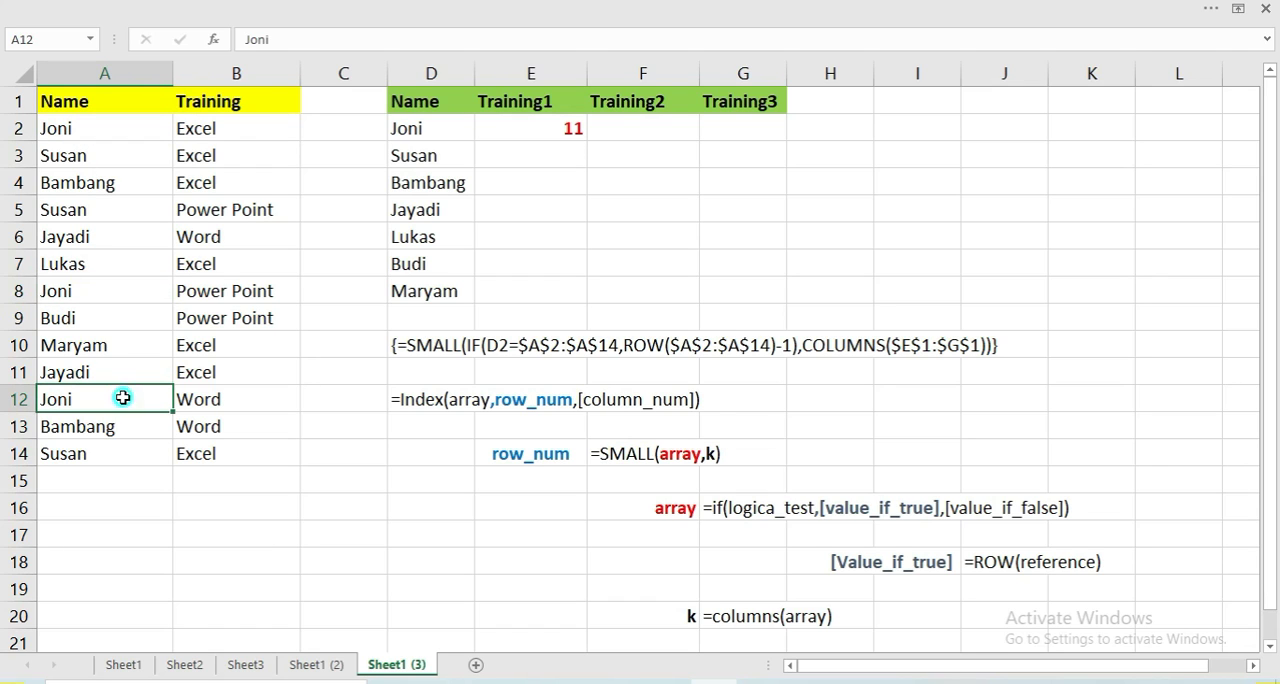
left_click(565, 131)
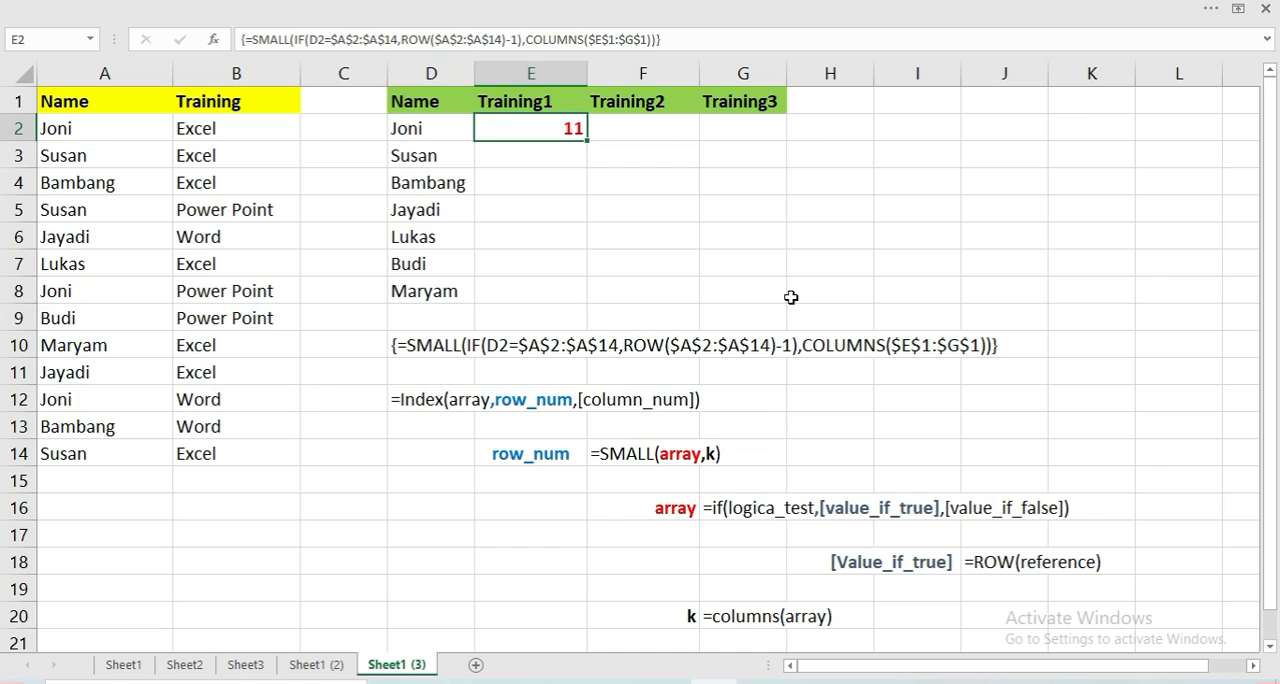
Change the COLUMNS range in the E2 formula to $E$1:E1 and enter it as a regular formula
key("F2")
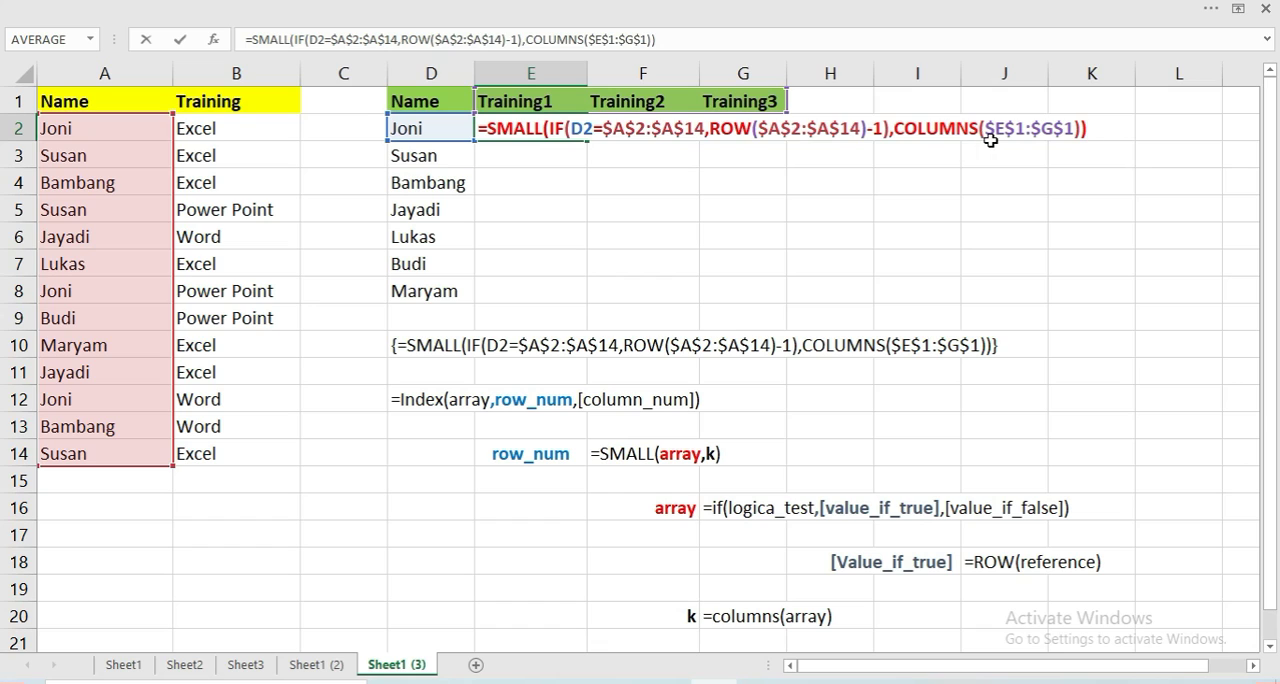
left_click(1060, 127)
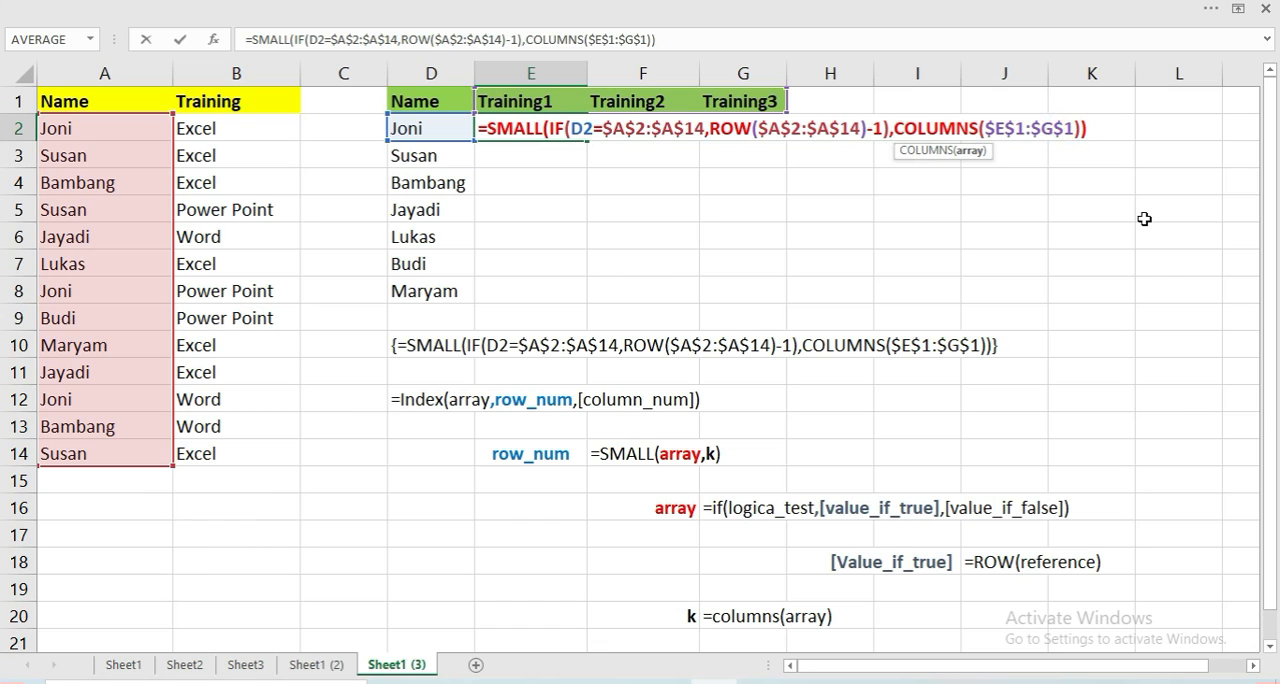
key("BackSpace")
key("BackSpace")
key("BackSpace")
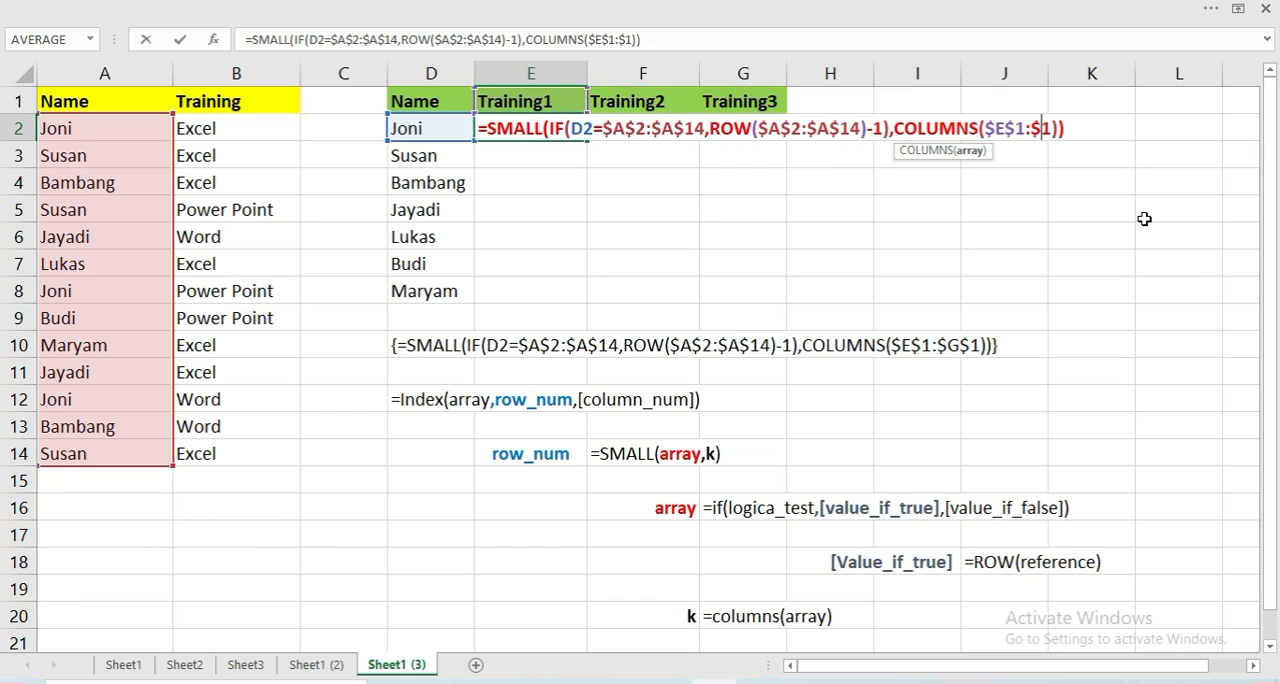
type("E")
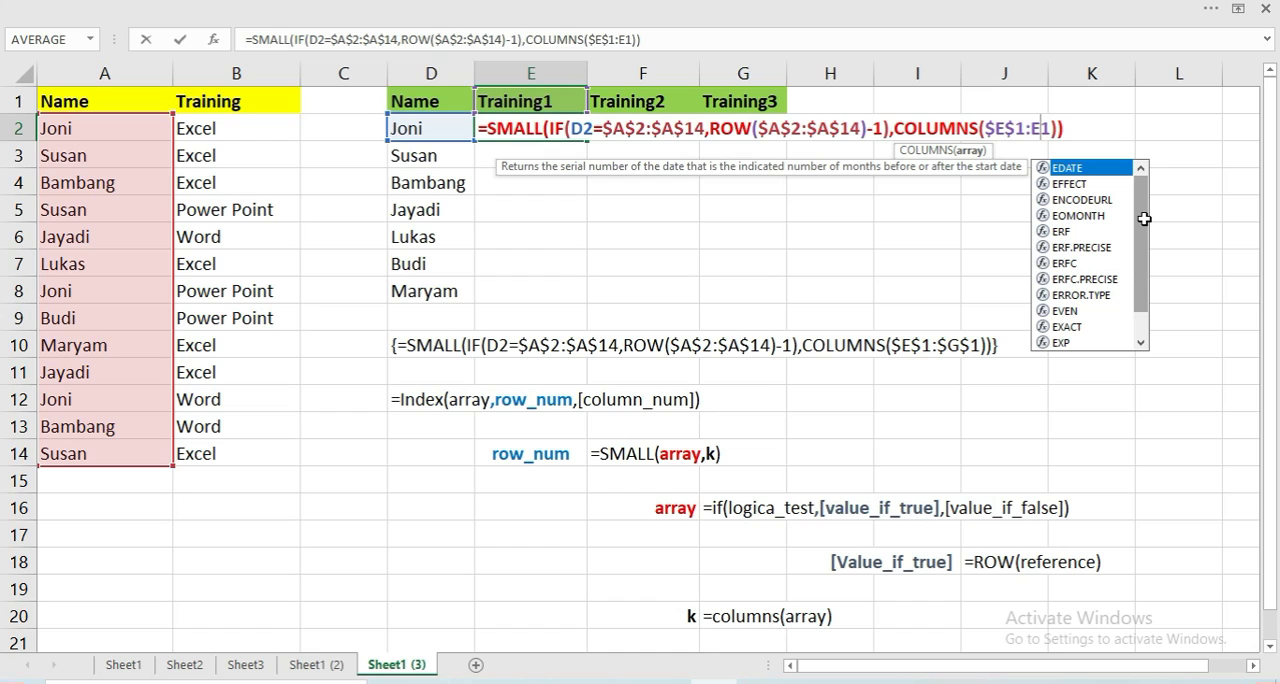
key("Return")
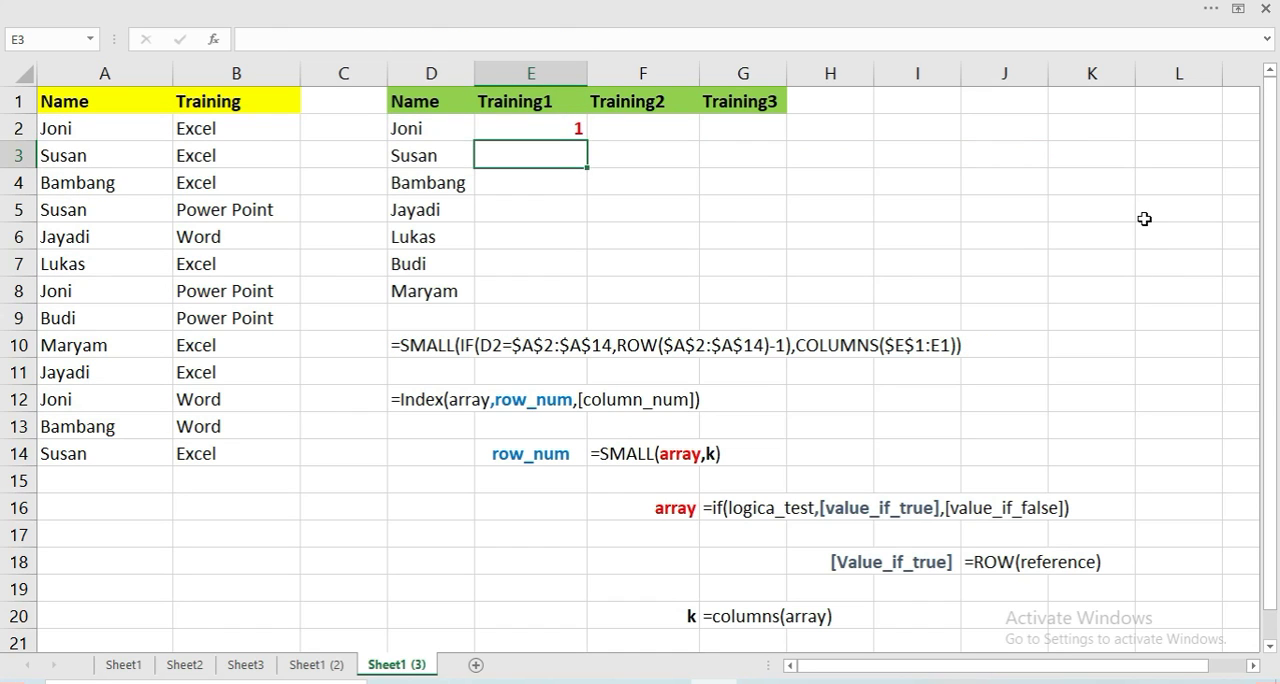
Fill the E2 formula across to G2 and check the references in the F2 copy
key("Up")
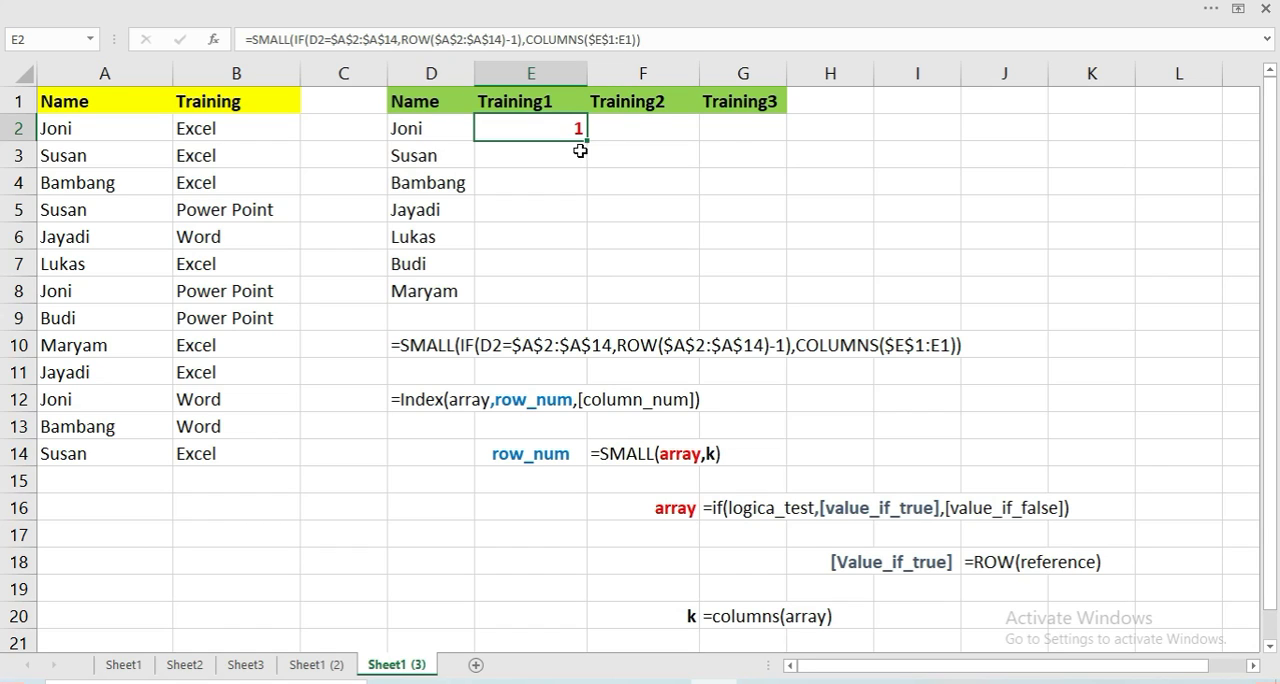
left_click_drag(588, 142, 746, 144)
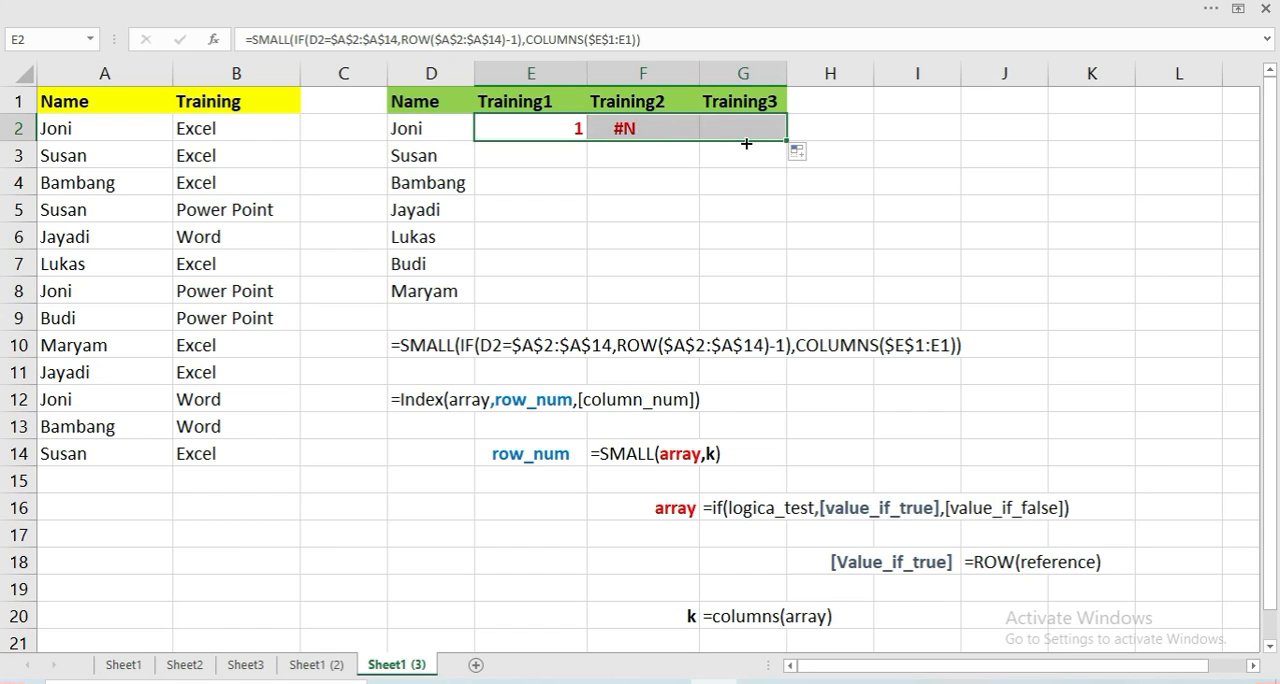
left_click(654, 130)
key("F2")
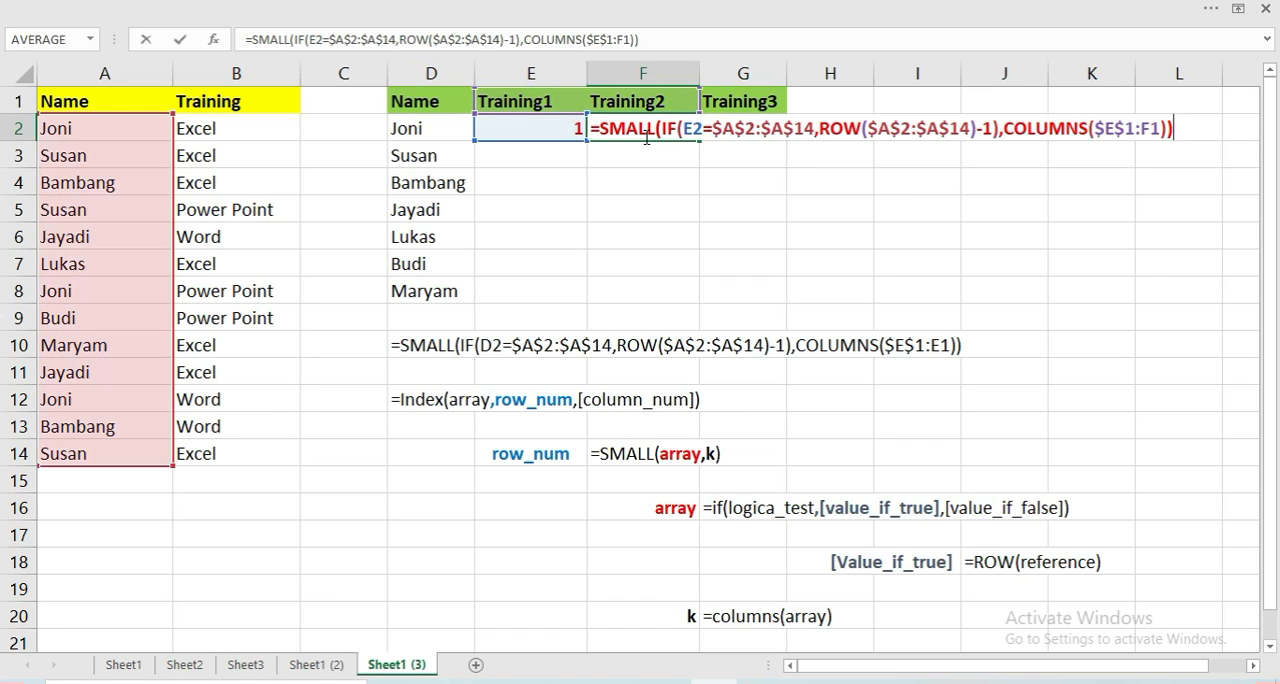
key("Escape")
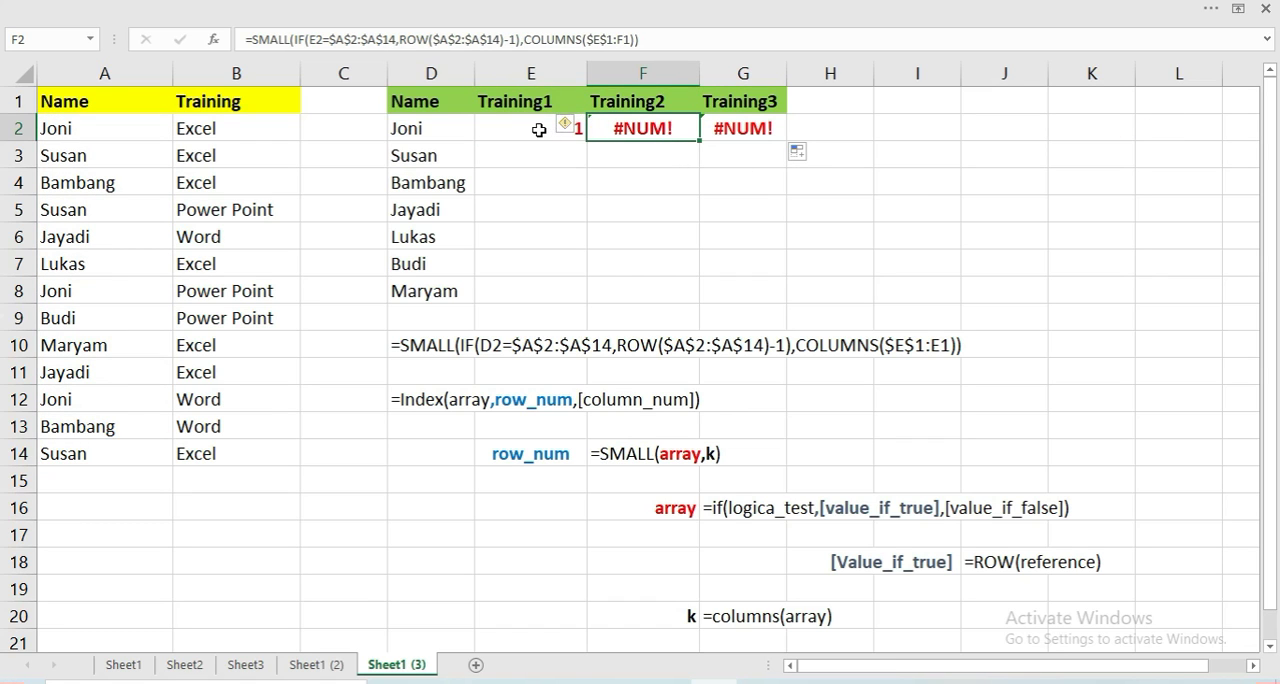
Make the D2 reference in the E2 formula column-absolute as $D2 and enter it as a regular formula
double_click(537, 131)
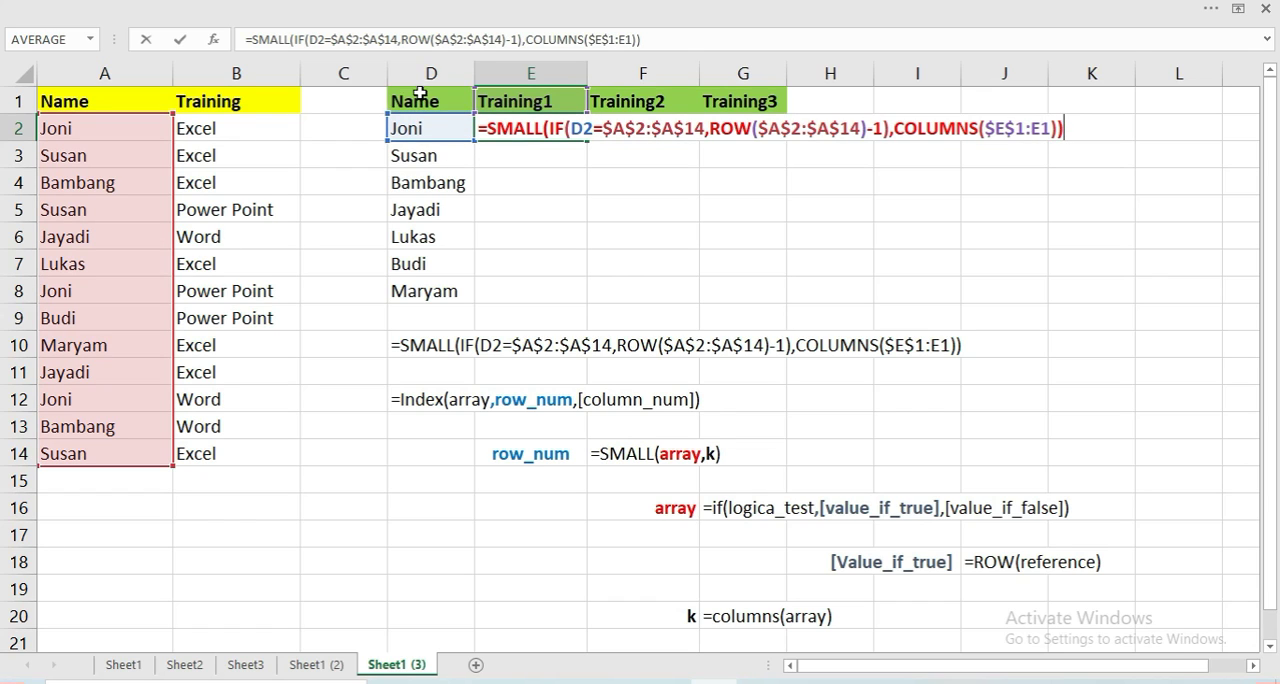
left_click(568, 133)
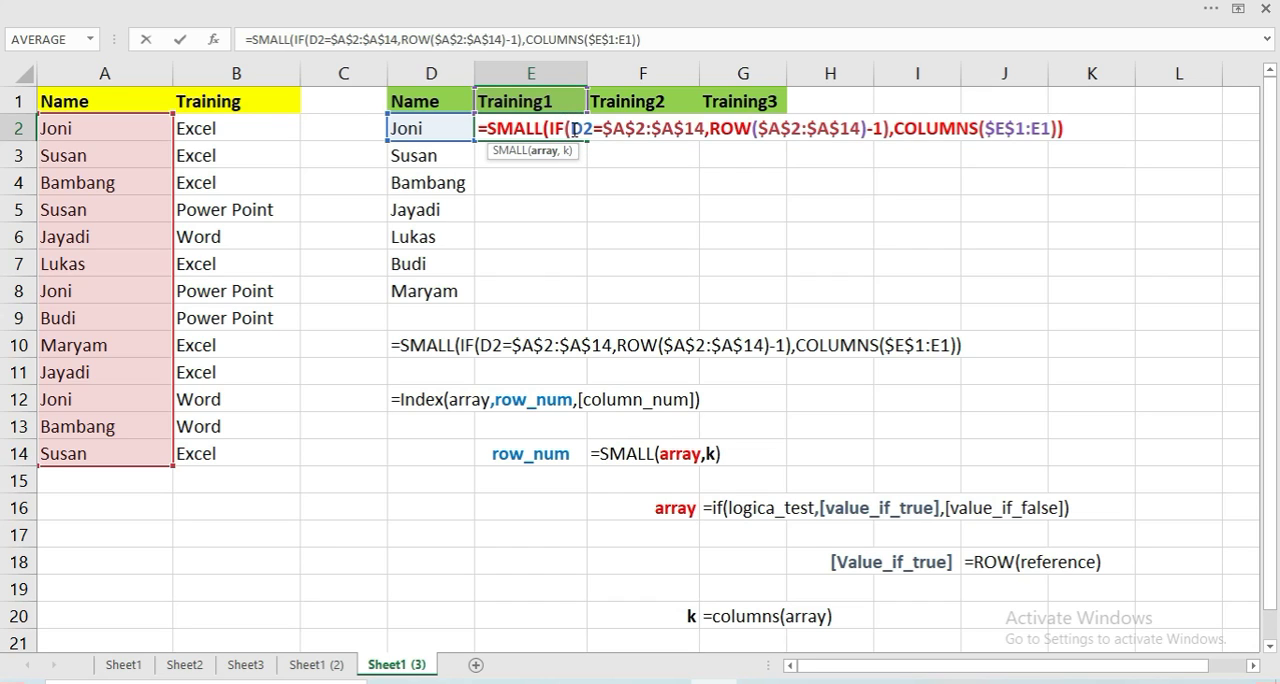
left_click(571, 130)
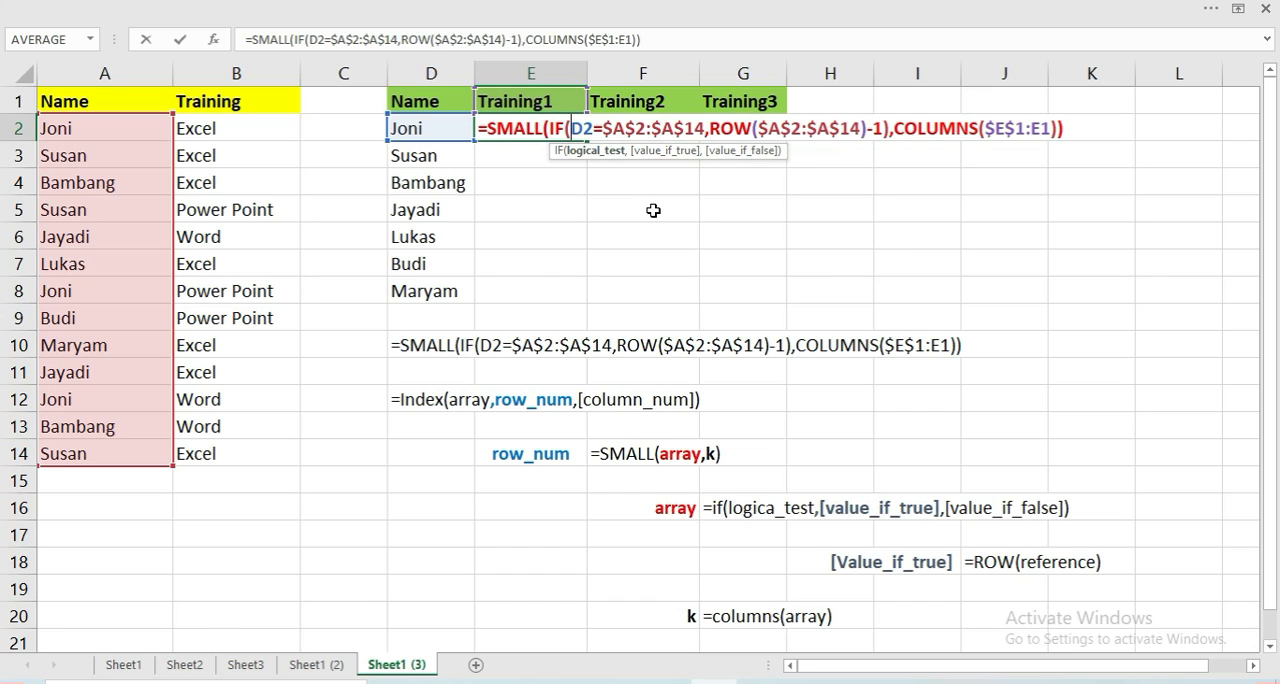
type("$")
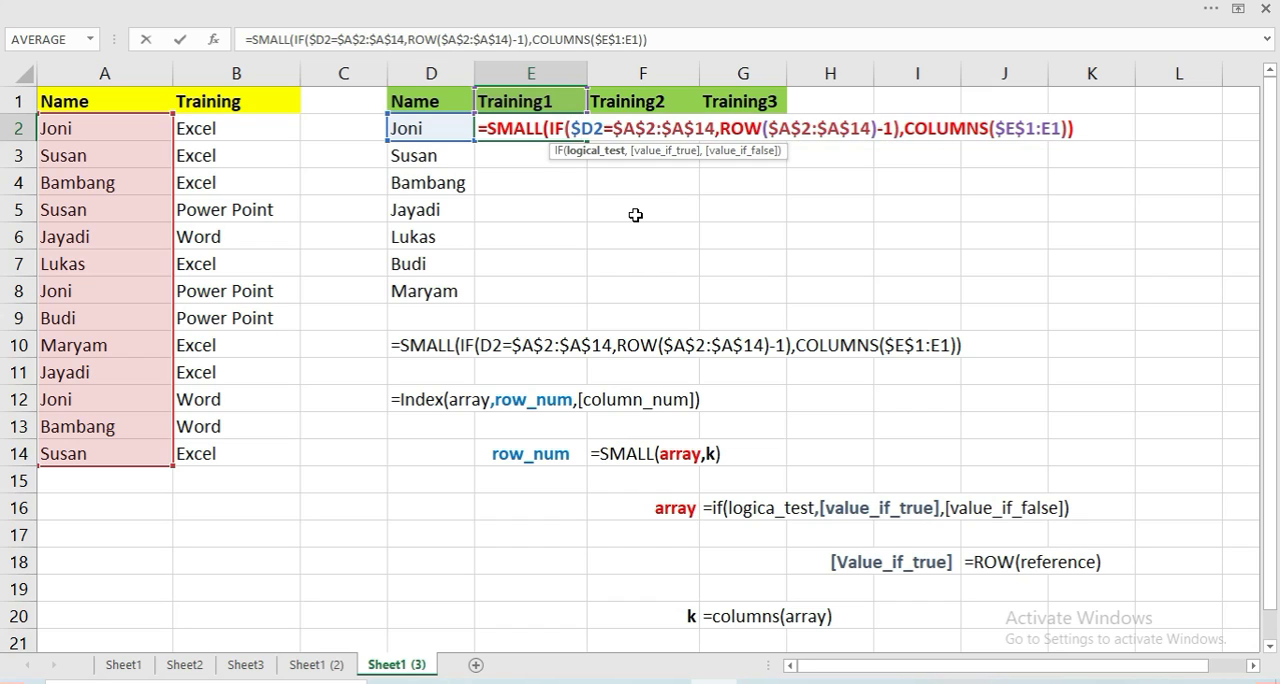
key("Return")
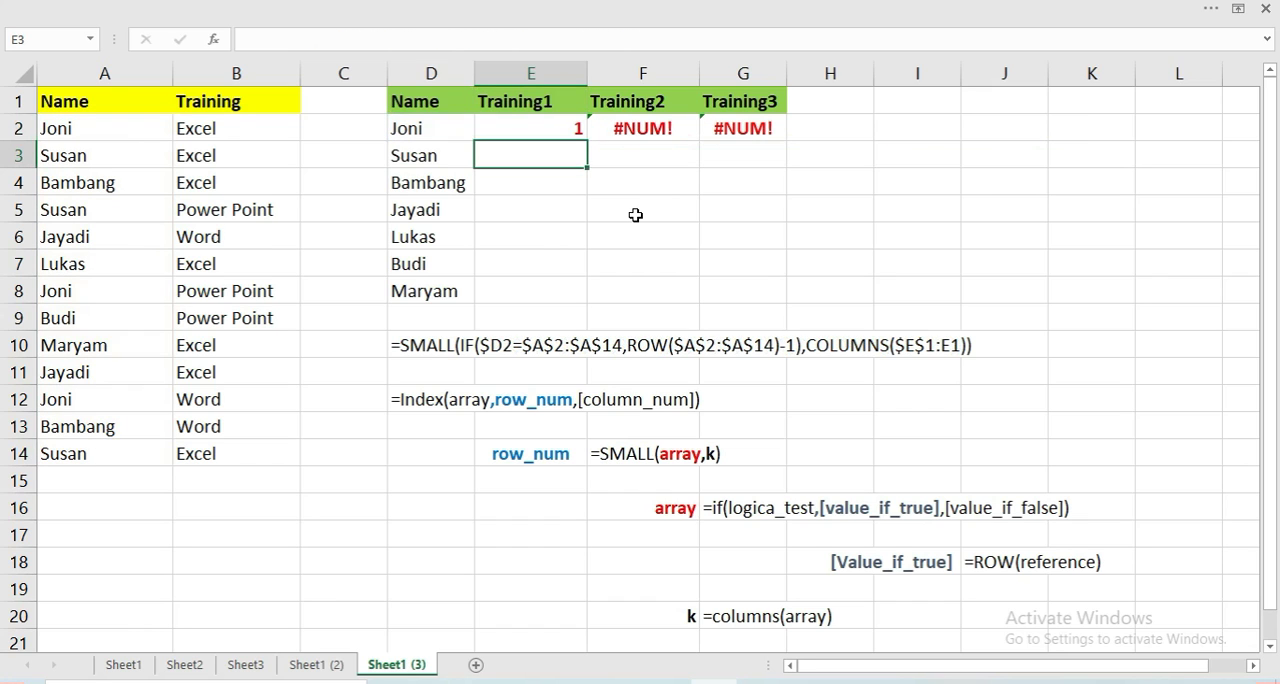
Fill the revised E2 formula across to G2 and check the copies in F2 and G2
left_click(548, 127)
left_click_drag(587, 140, 748, 141)
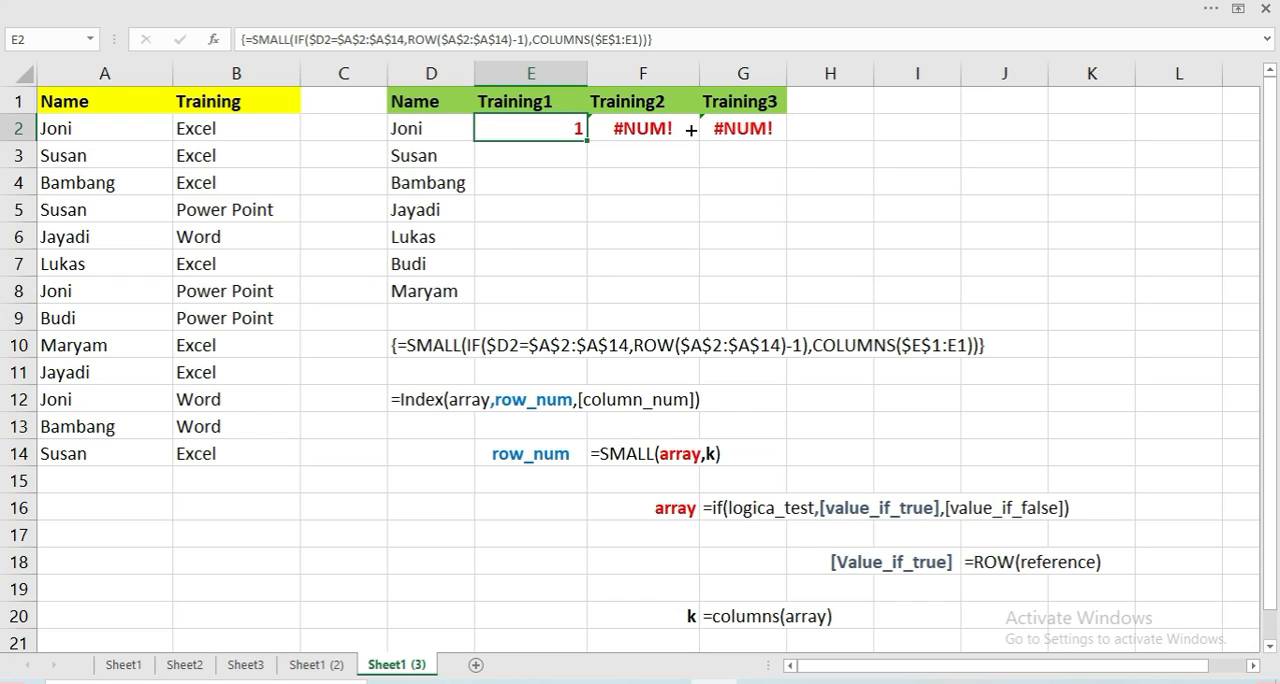
left_click(666, 134)
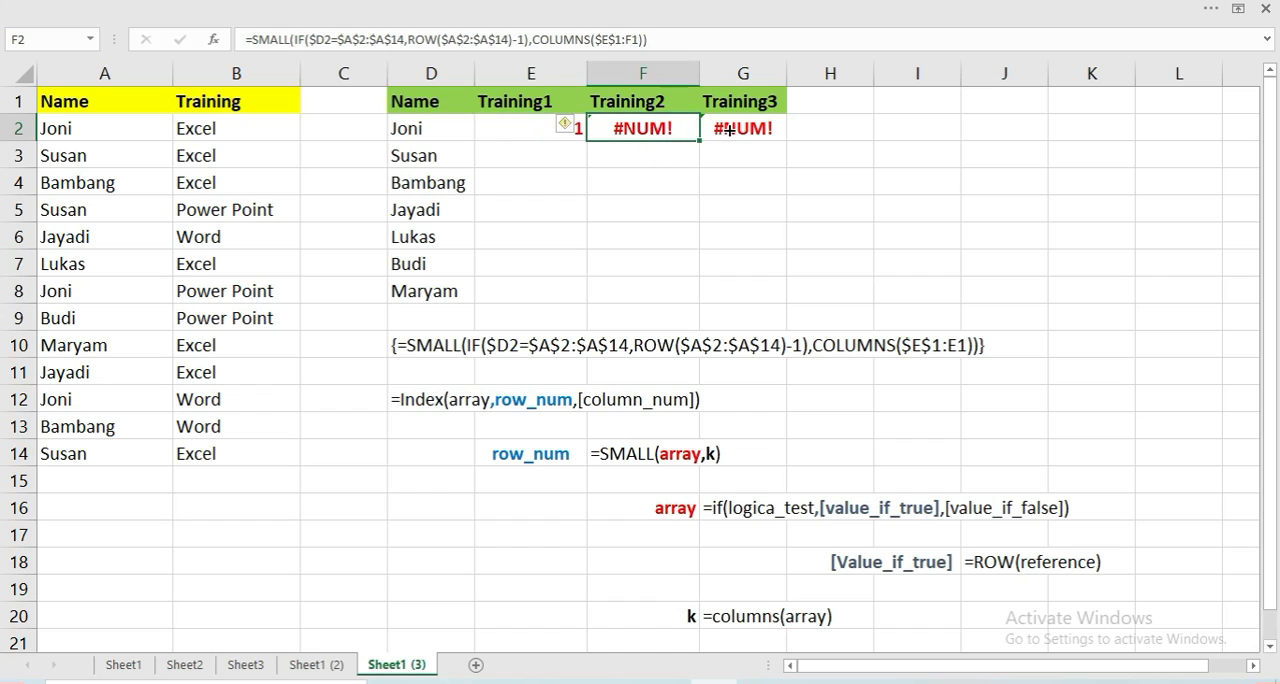
key("Right")
left_click(660, 133)
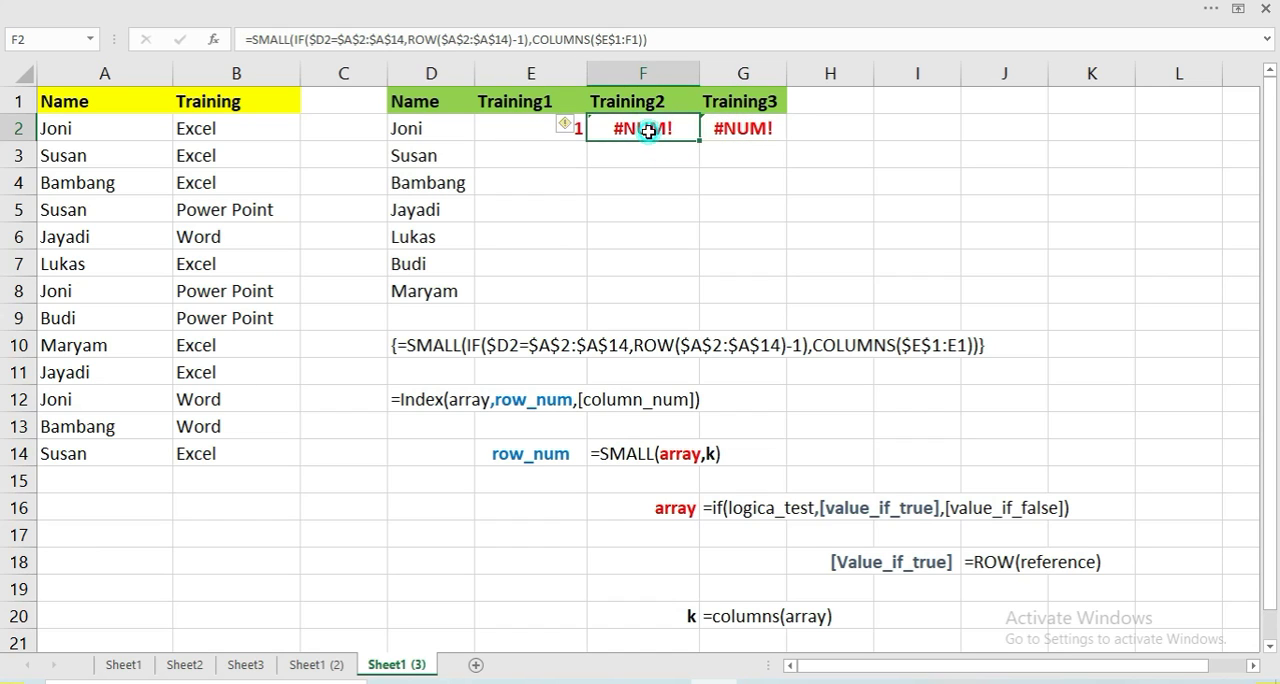
left_click(526, 129)
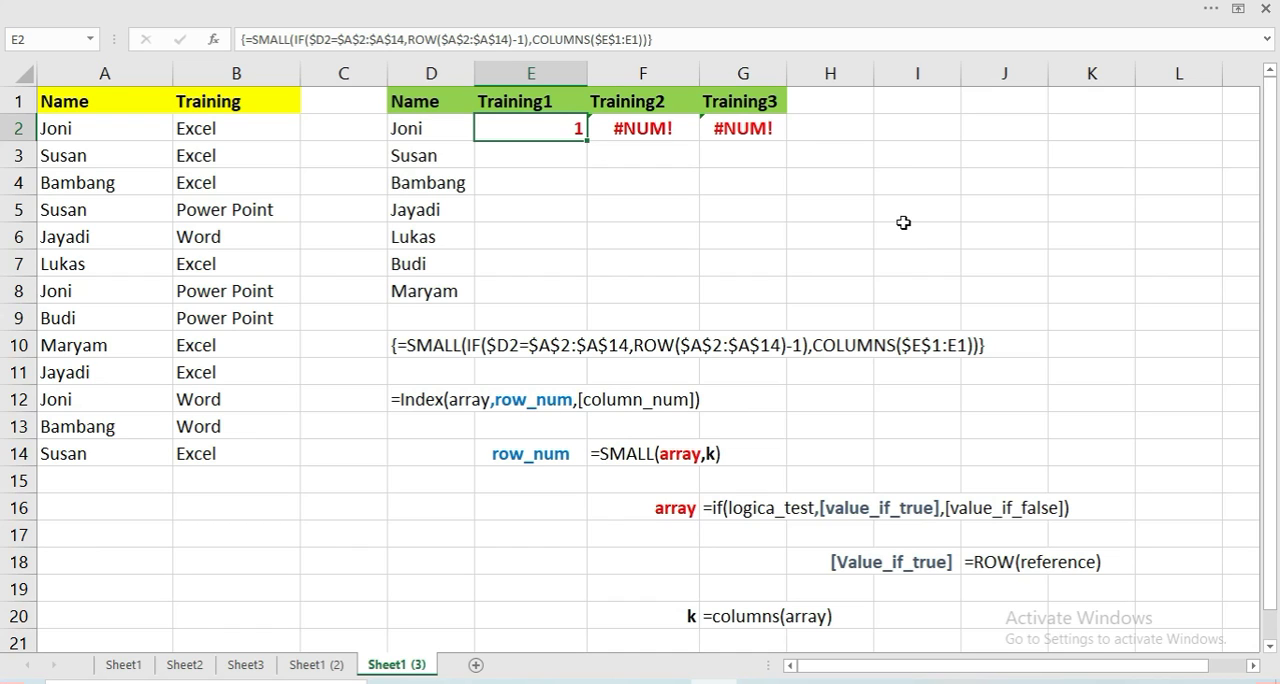
Re-enter the SMALL formula in E2 as an array formula and fill it across to G2
key("F2")
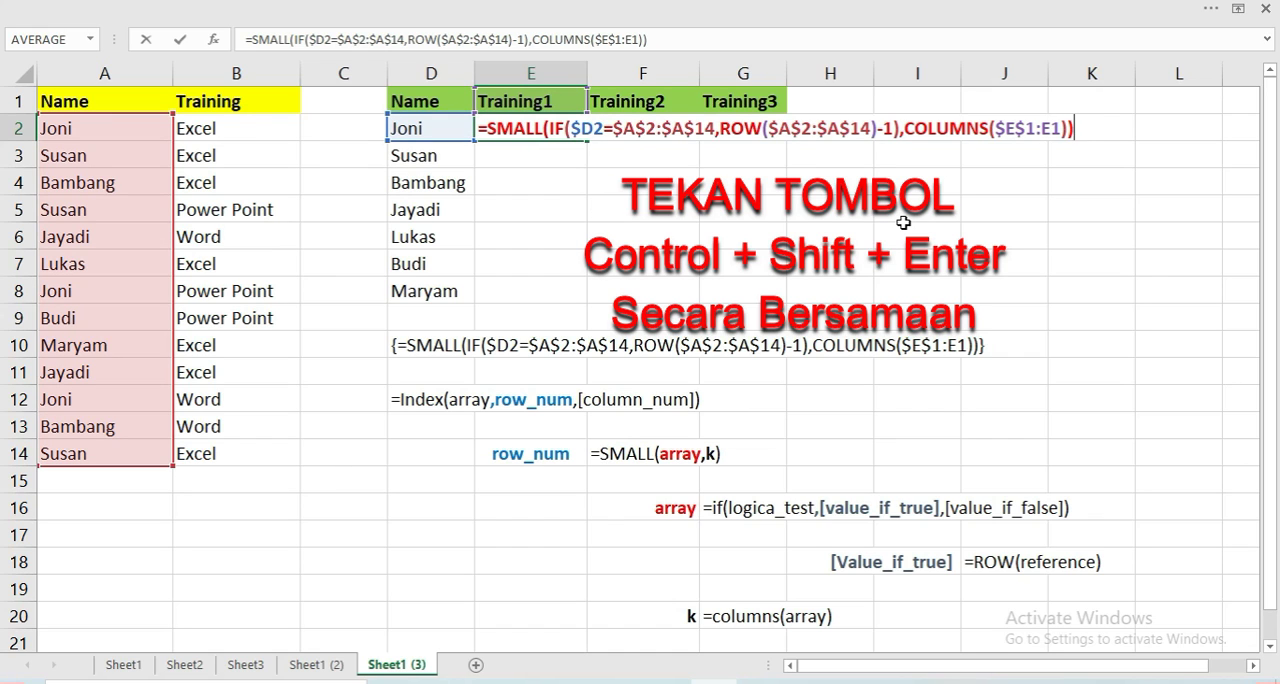
key("ctrl+shift+Return")
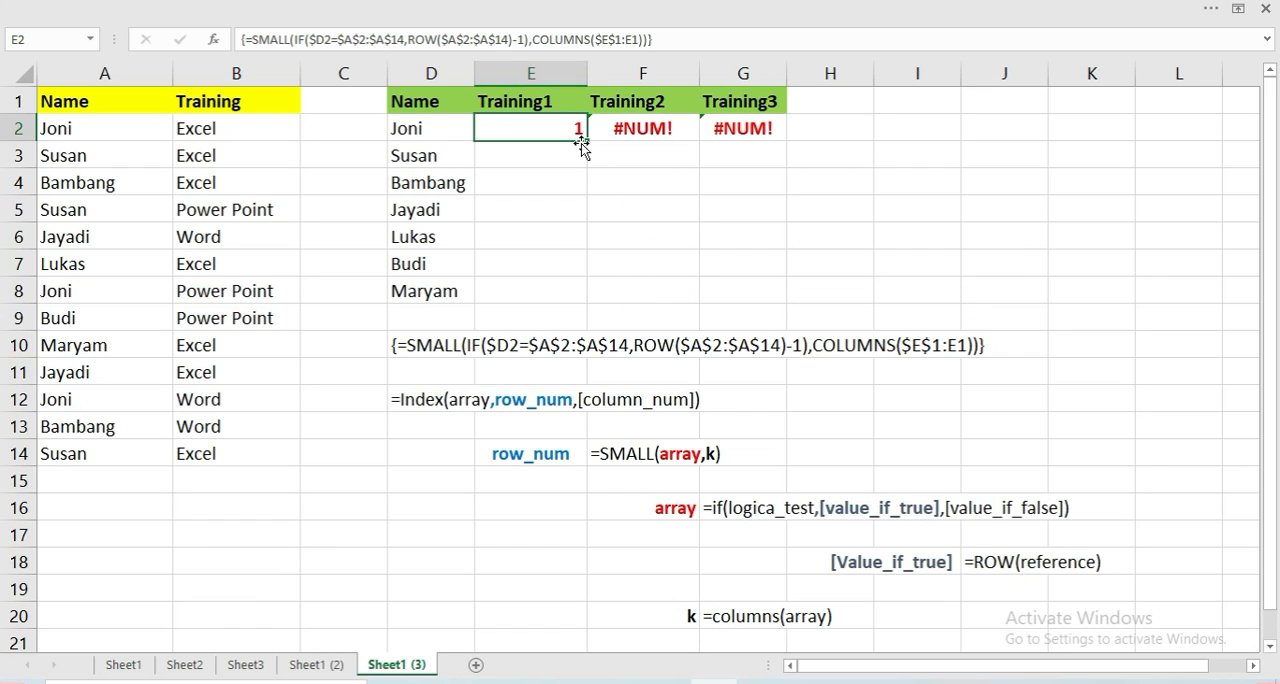
left_click_drag(583, 134, 772, 146)
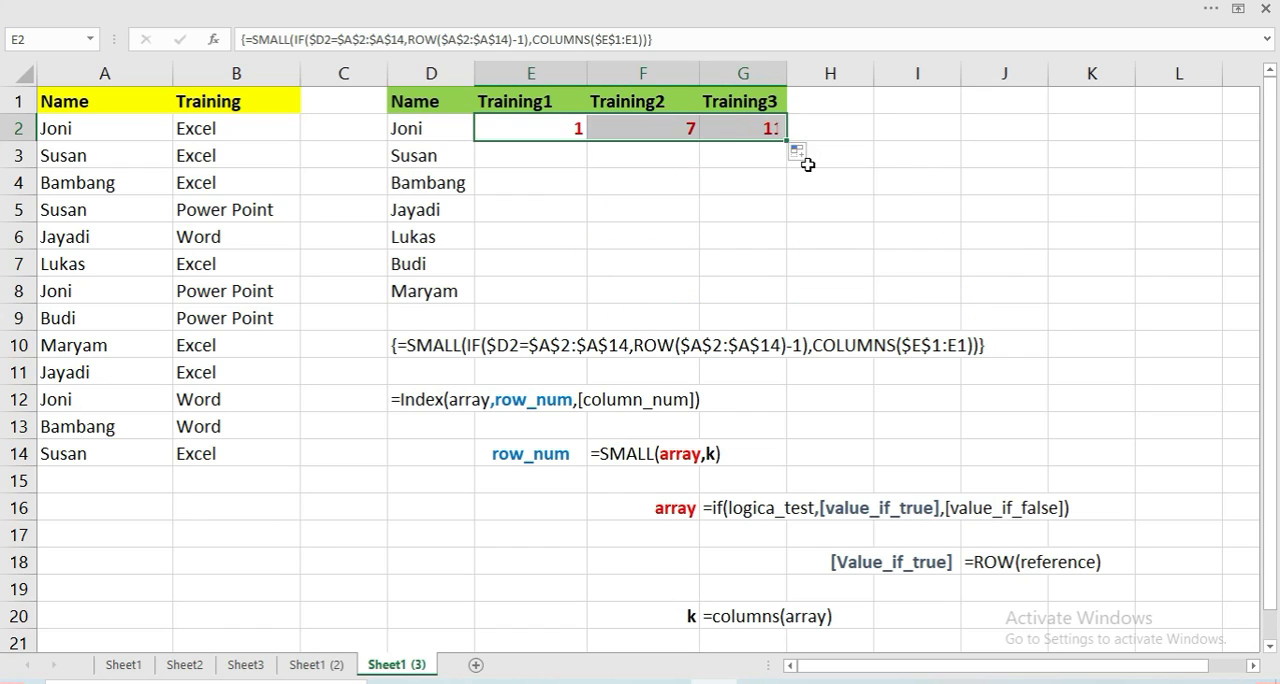
Compare the results in E2, F2 and G2 with the matching names in A2, A8 and A12
left_click(549, 135)
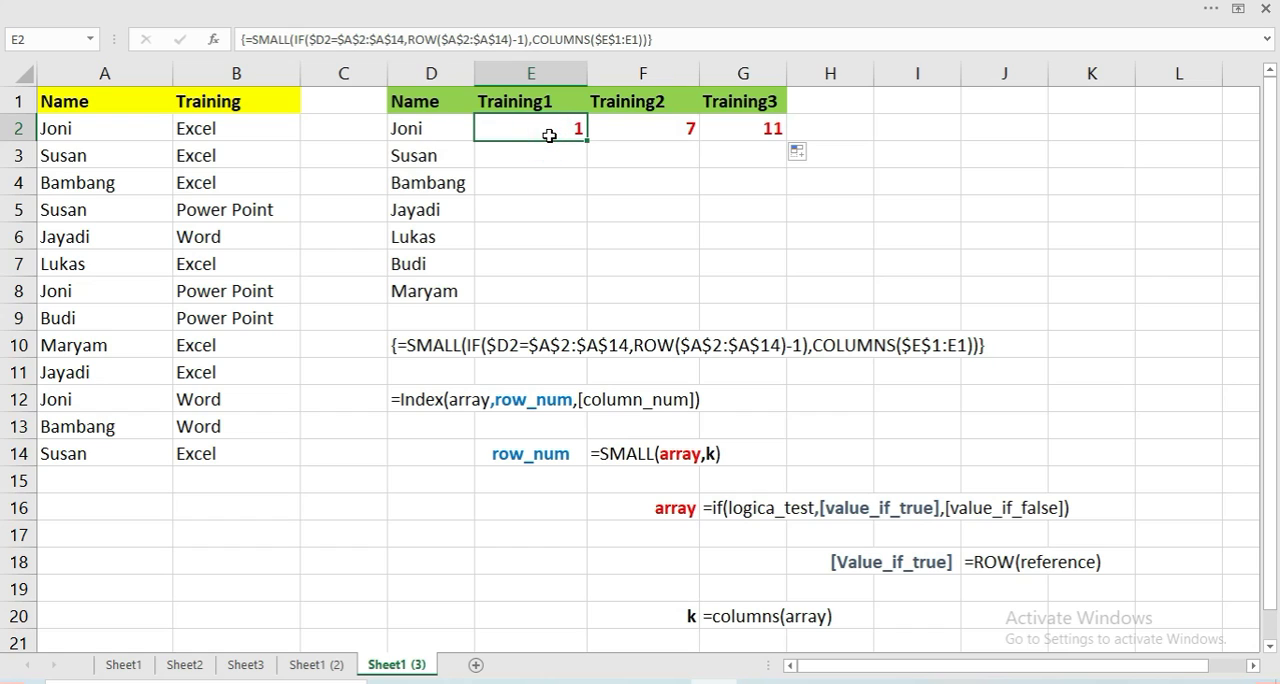
left_click(110, 137)
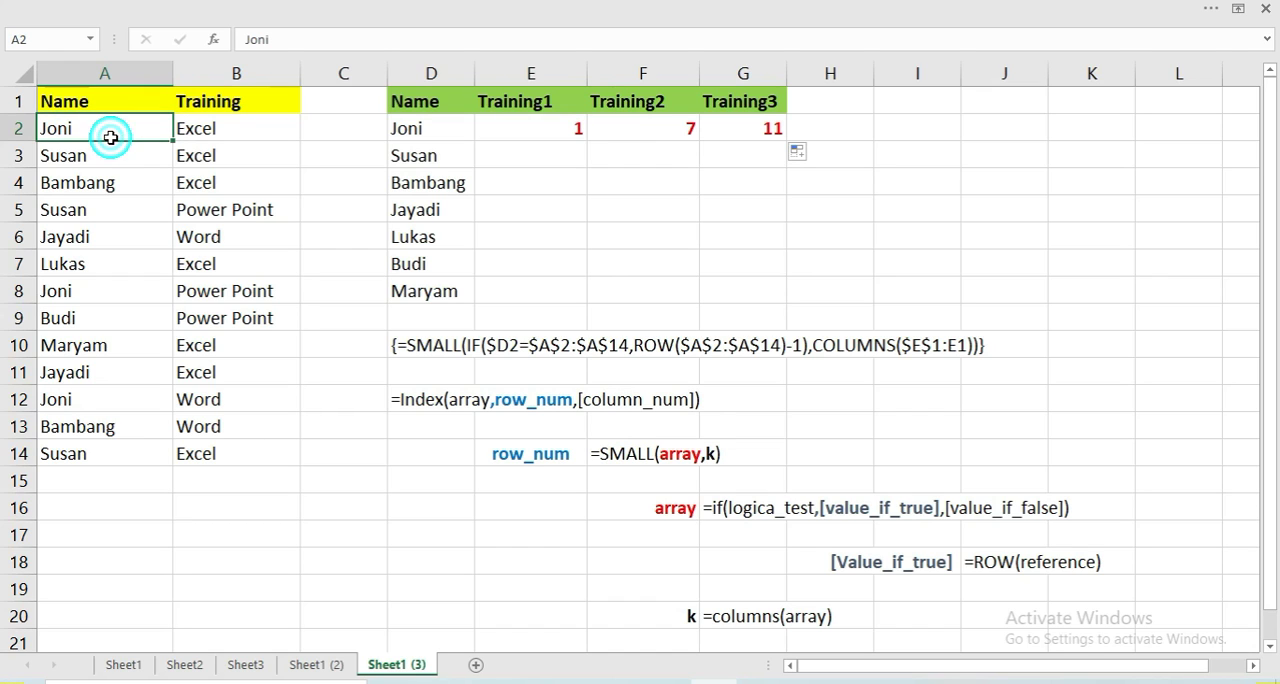
left_click(103, 306)
left_click(95, 297)
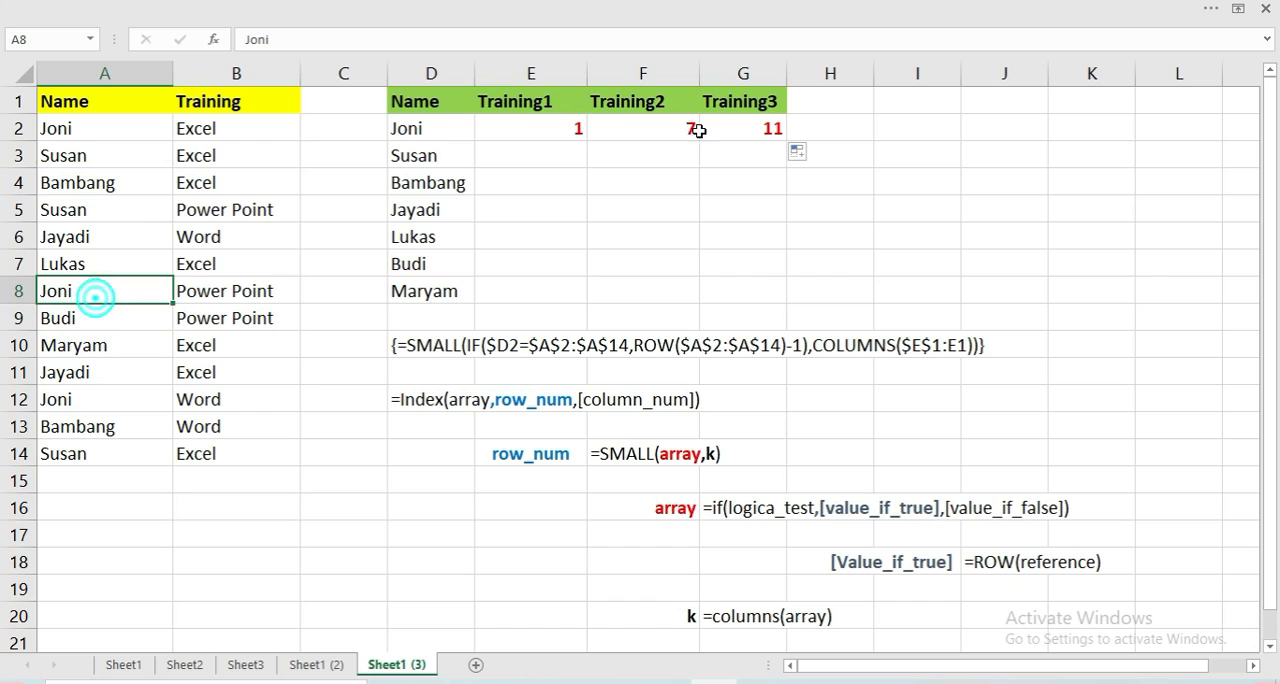
left_click(668, 127)
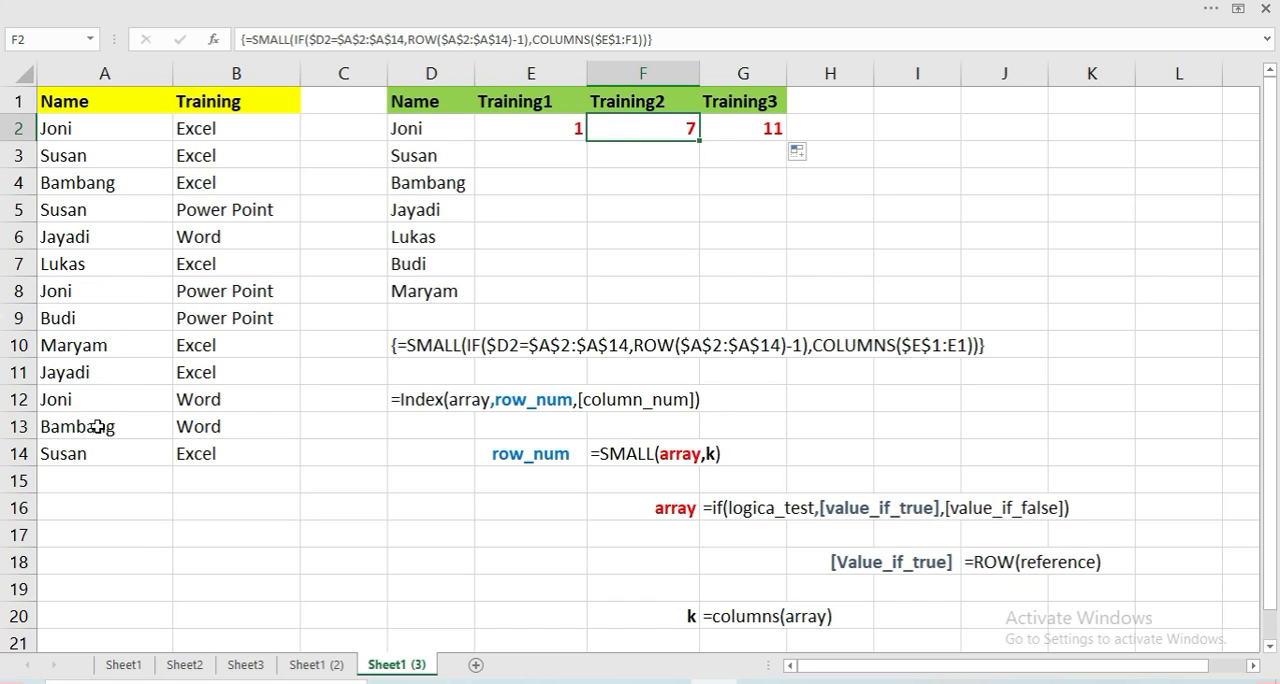
left_click(84, 401)
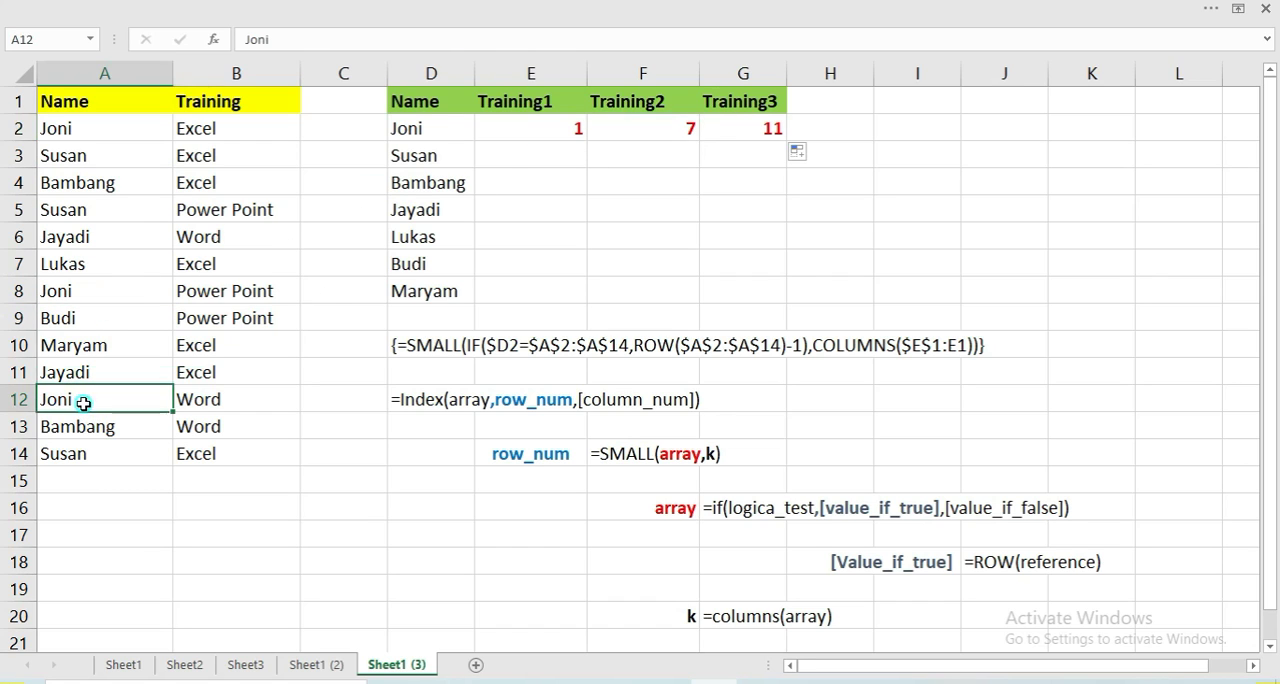
left_click(765, 138)
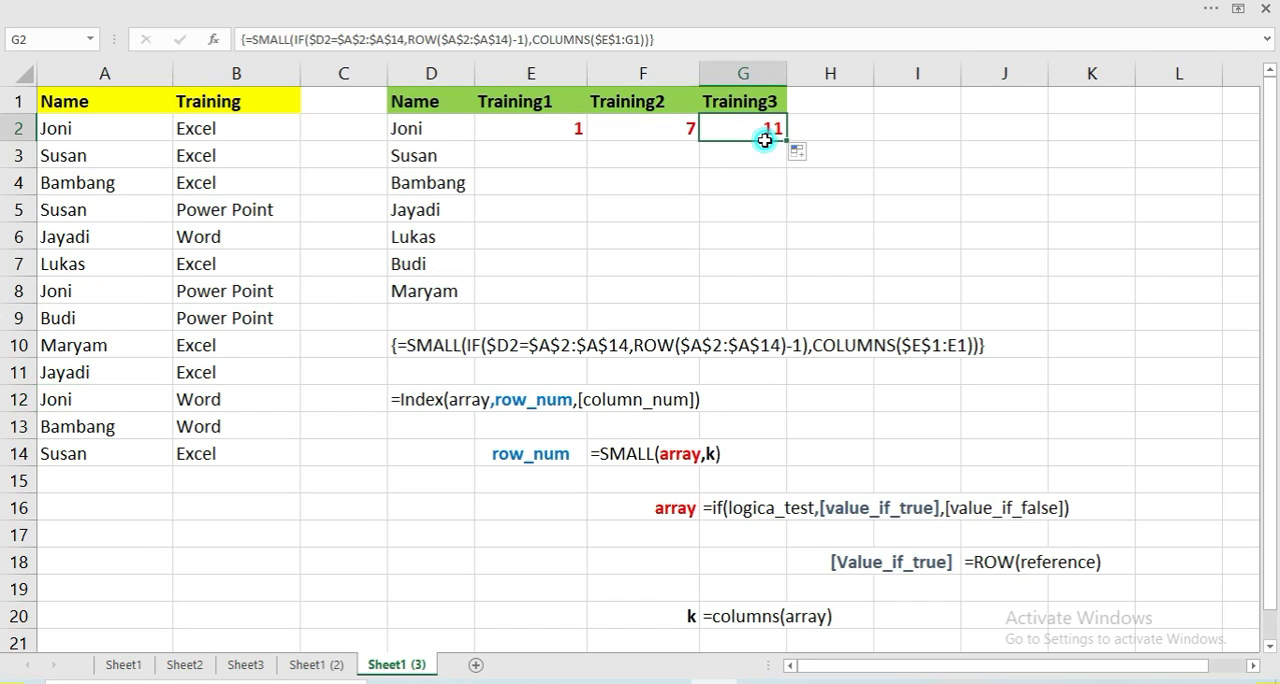
left_click(537, 137)
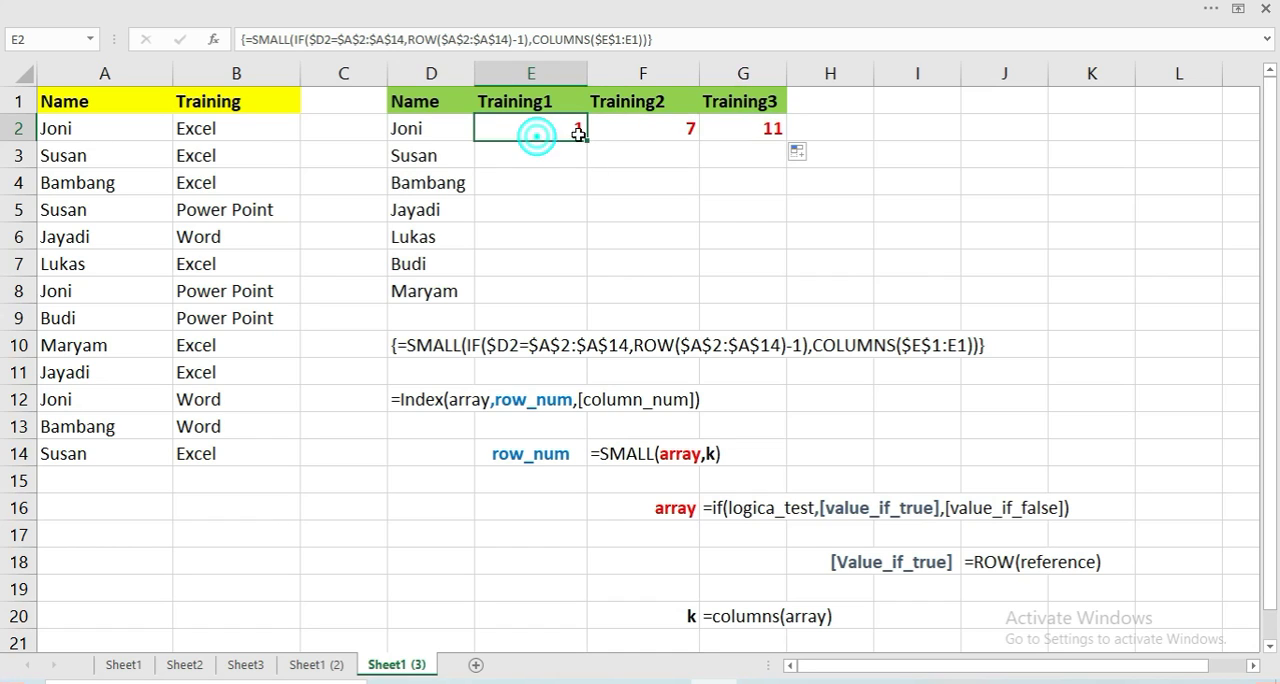
left_click(645, 128)
left_click(746, 127)
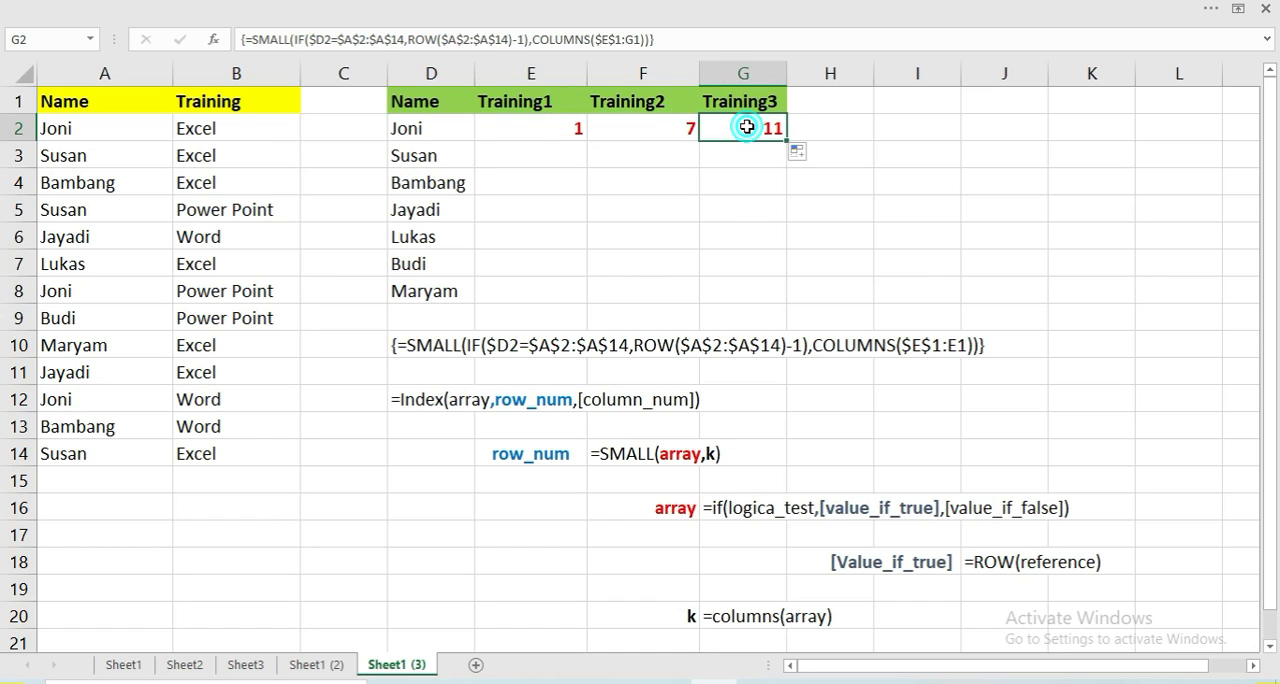
Wrap the E2 formula in INDEX with $B$2:$B$14 as the array and SMALL as row_num, accepting the closing-parenthesis correction
left_click(537, 128)
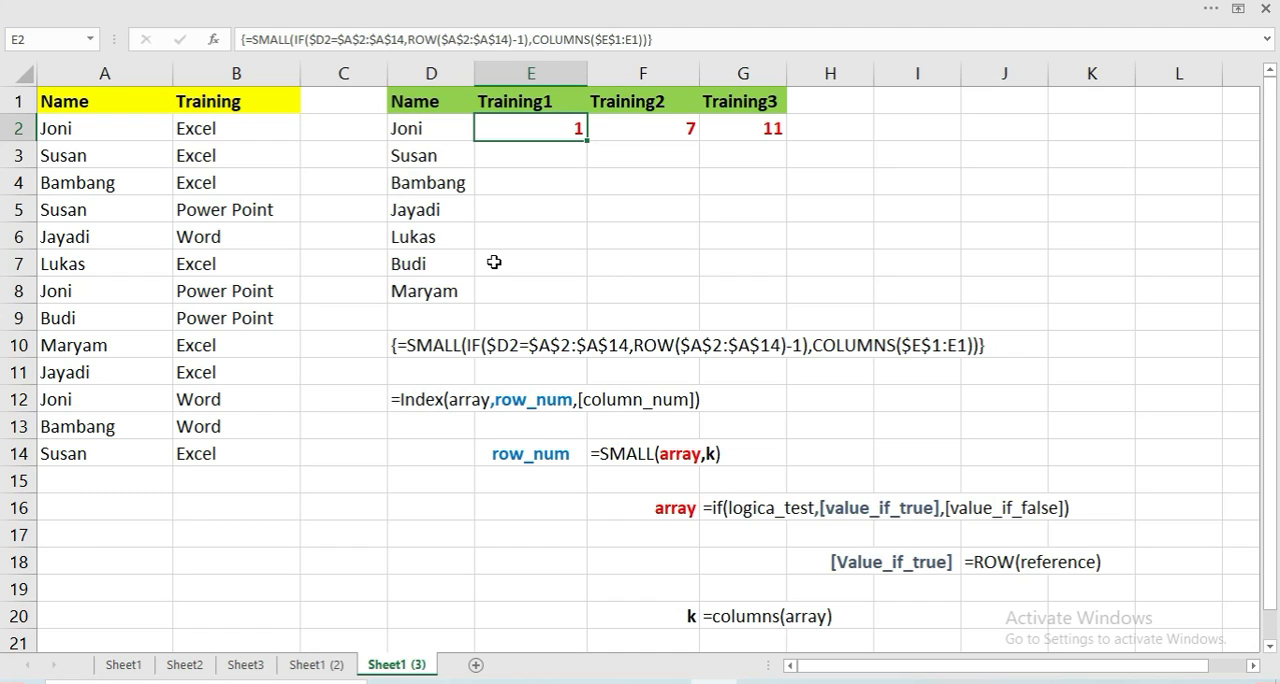
key("F2")
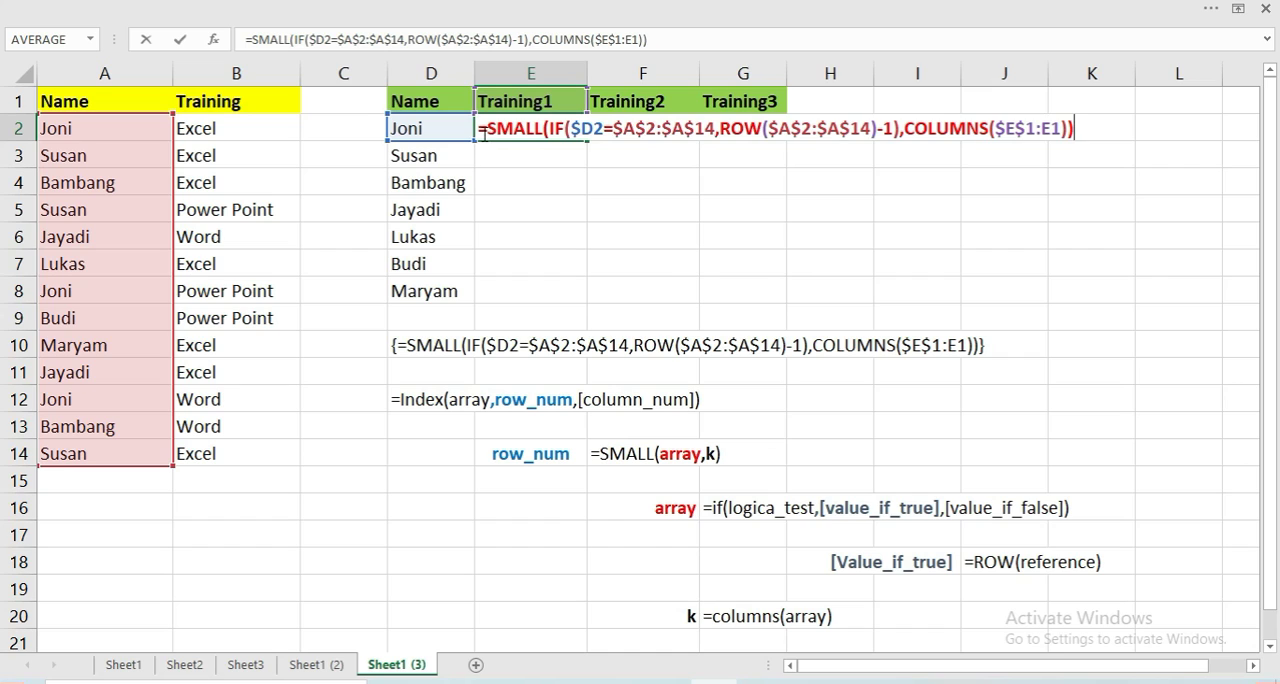
left_click(487, 131)
type("index")
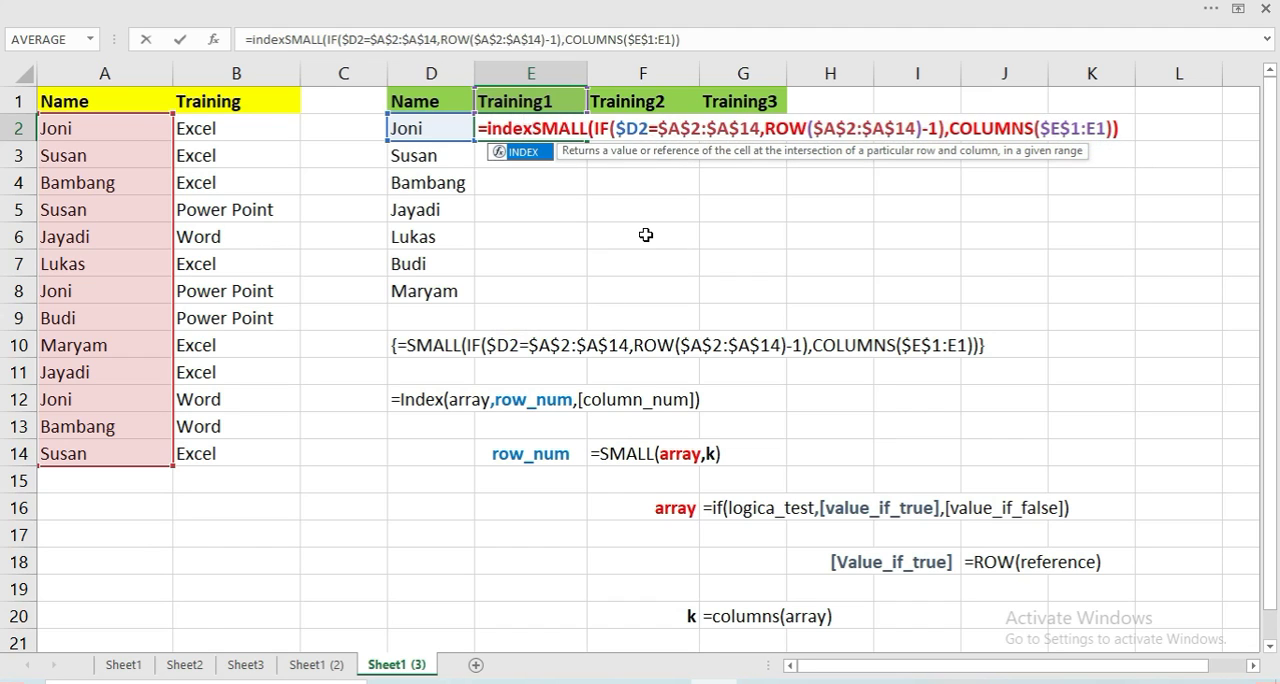
type("(")
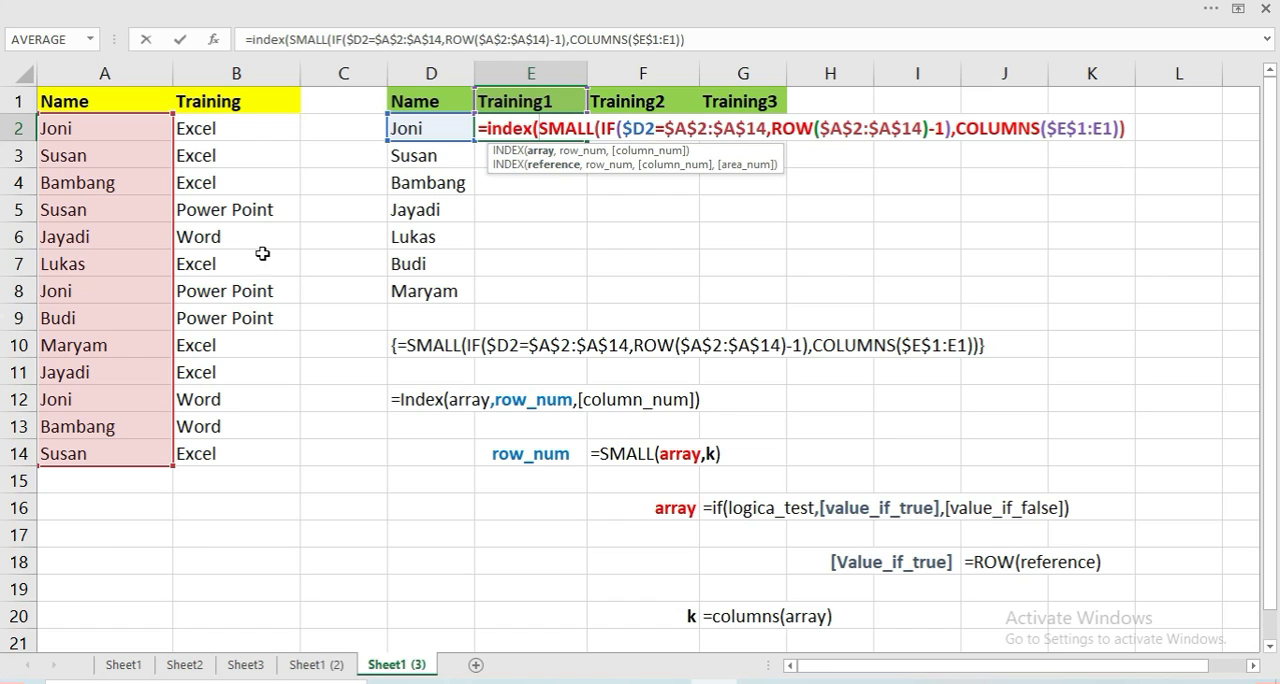
left_click_drag(258, 127, 225, 452)
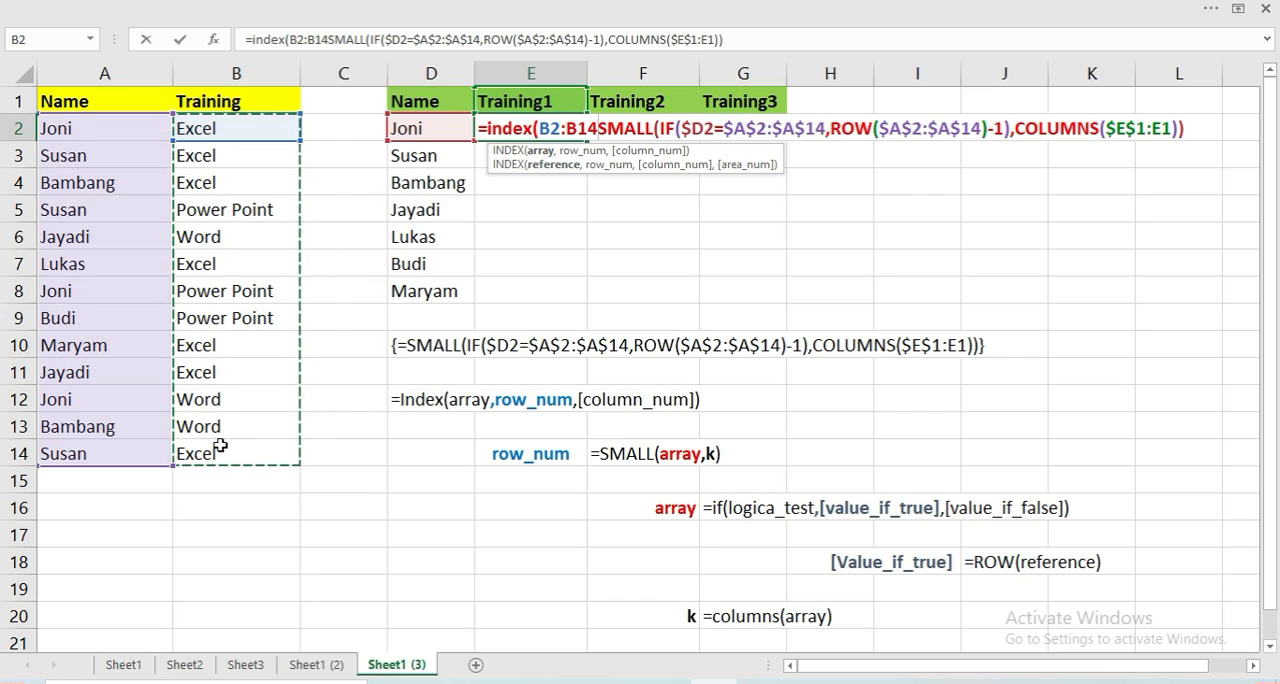
key("F4")
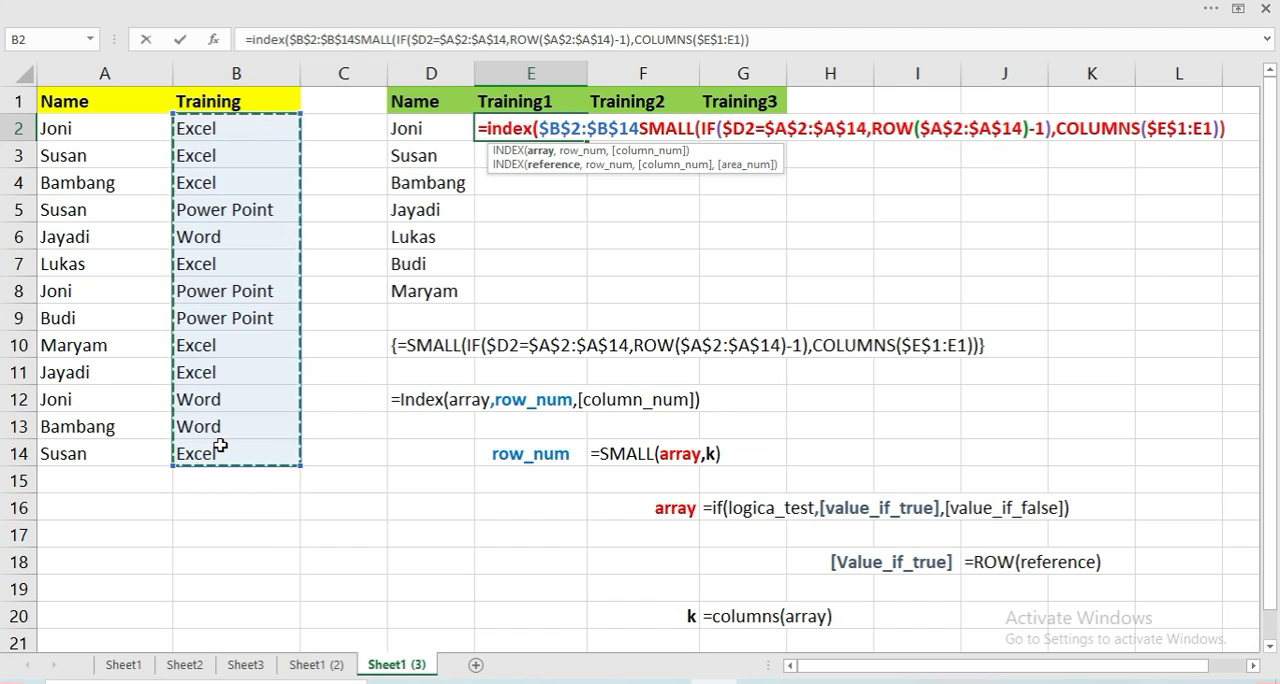
type(",")
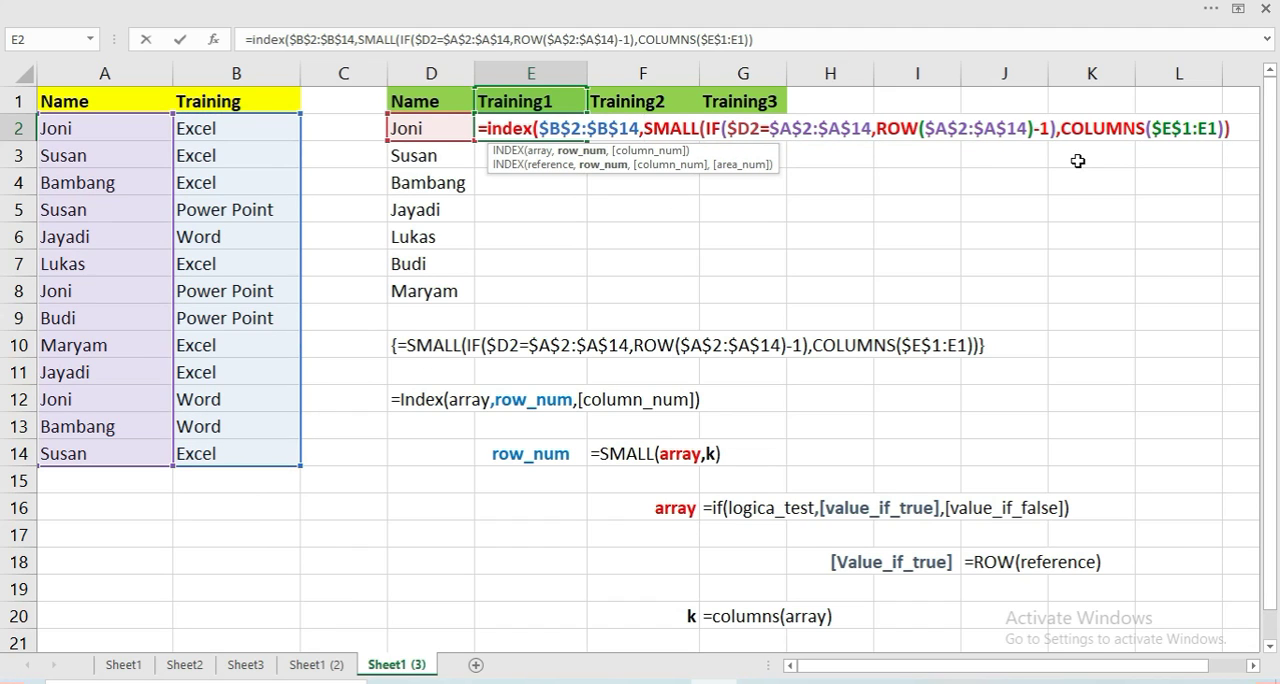
key("Return")
key("Return")
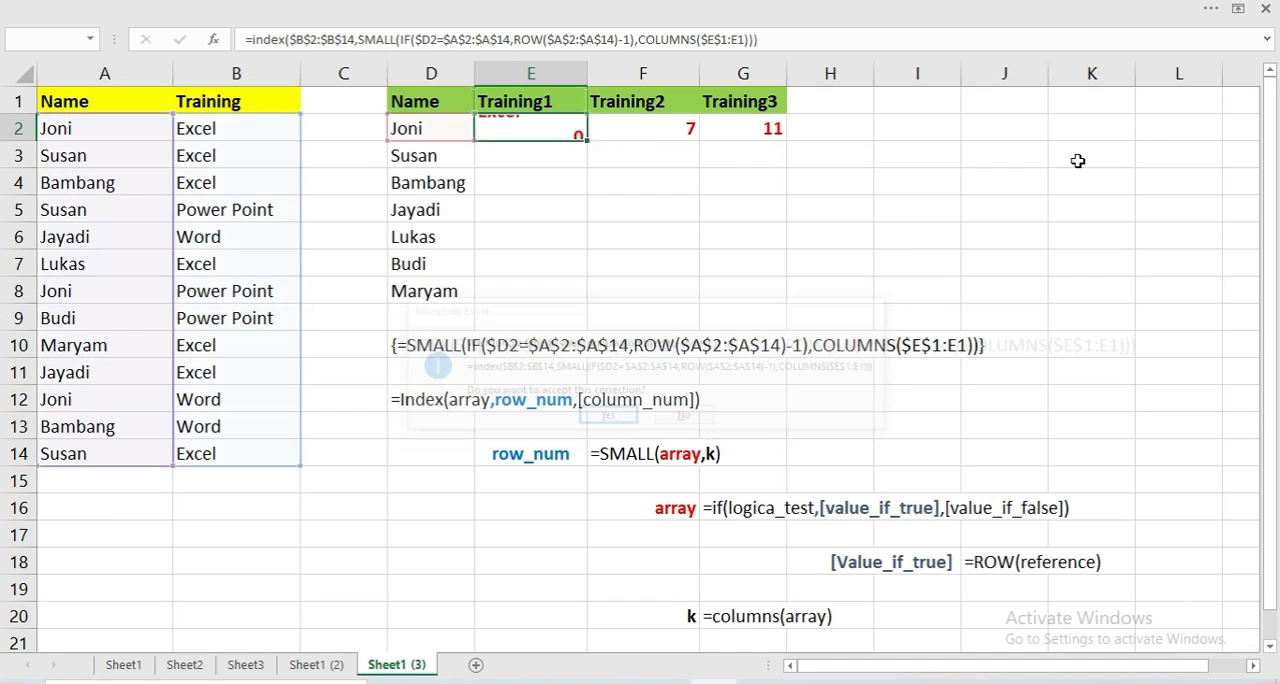
Fill the regular INDEX formula from E2 across to G2 and check the copies in F2 and G2
key("Up")
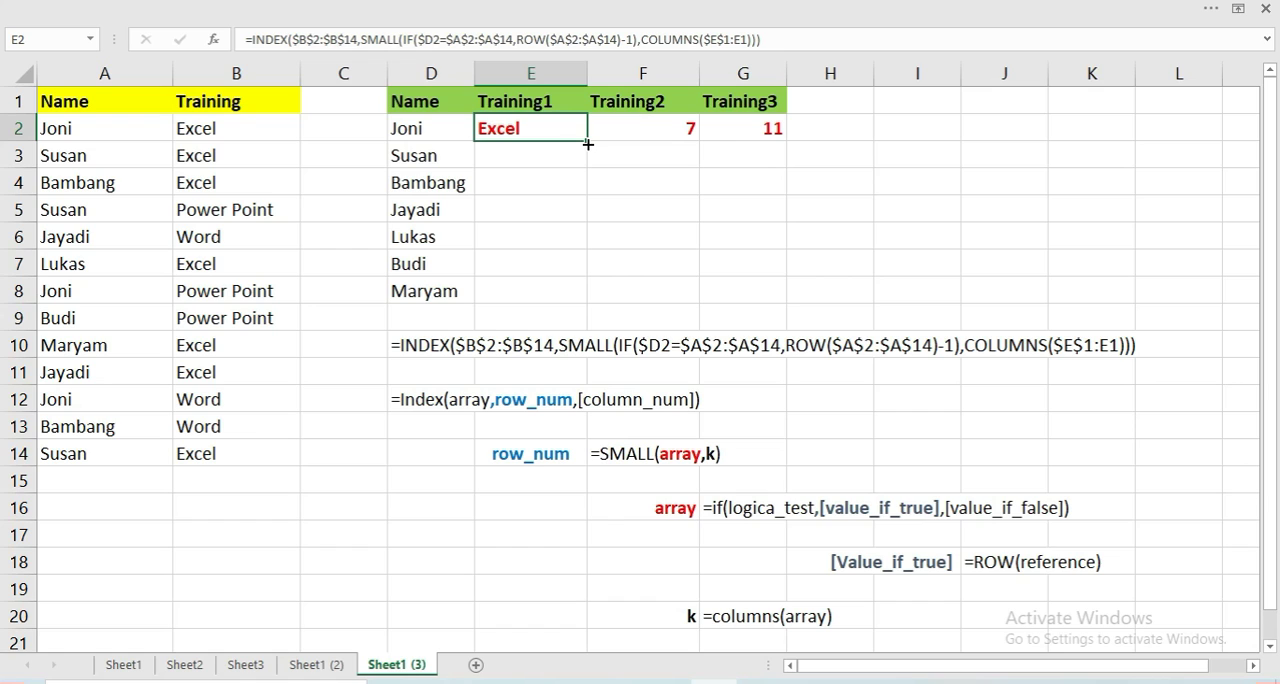
left_click_drag(587, 143, 763, 157)
left_click(770, 206)
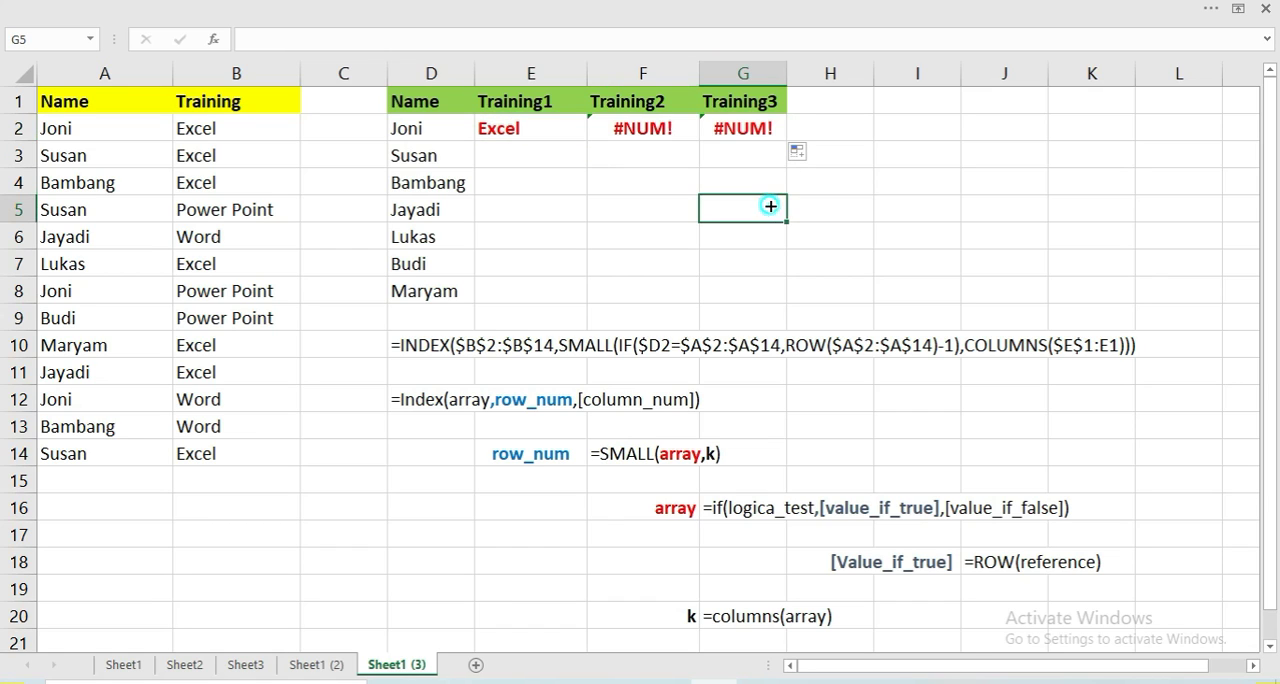
left_click(655, 122)
left_click(718, 124)
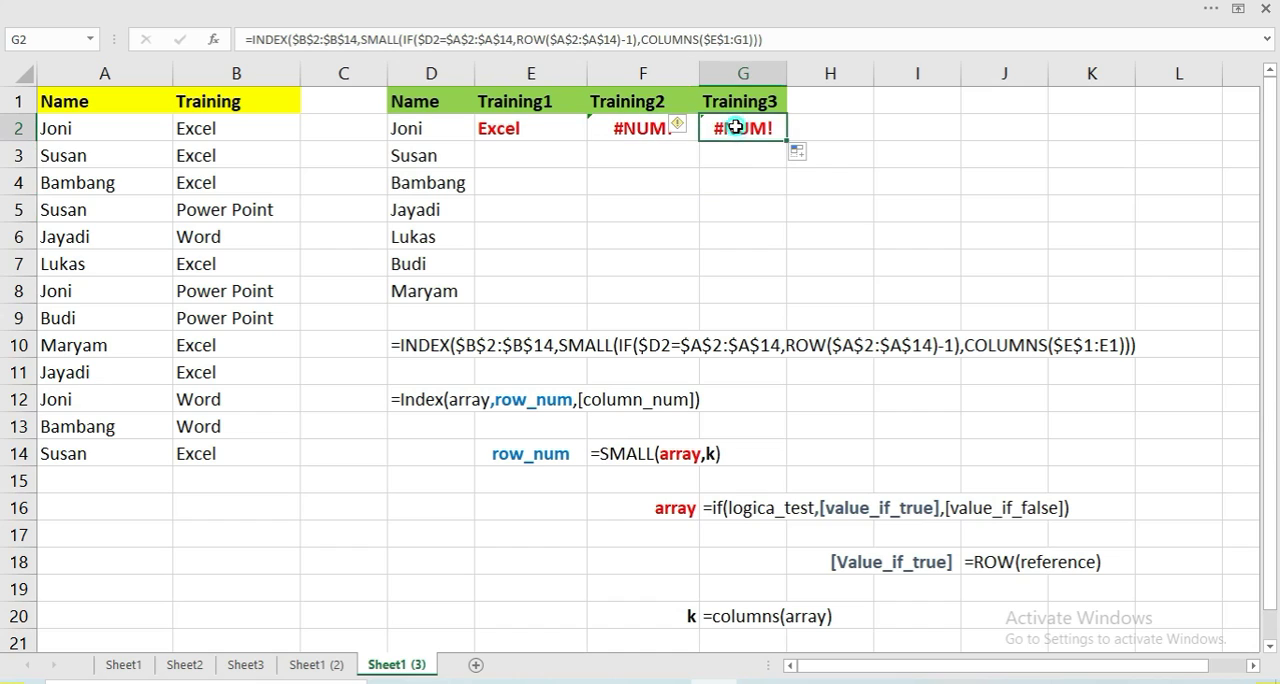
left_click(519, 127)
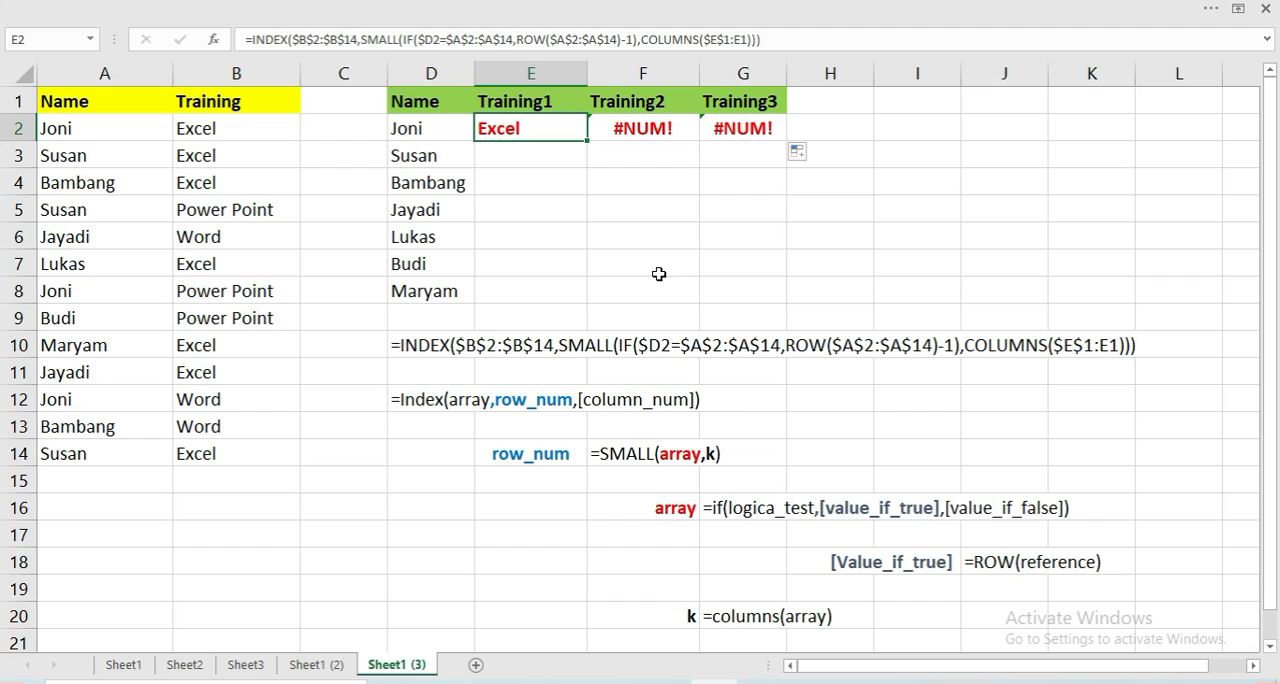
Re-enter the INDEX formula in E2 as an array formula and fill it across to G2
key("F2")
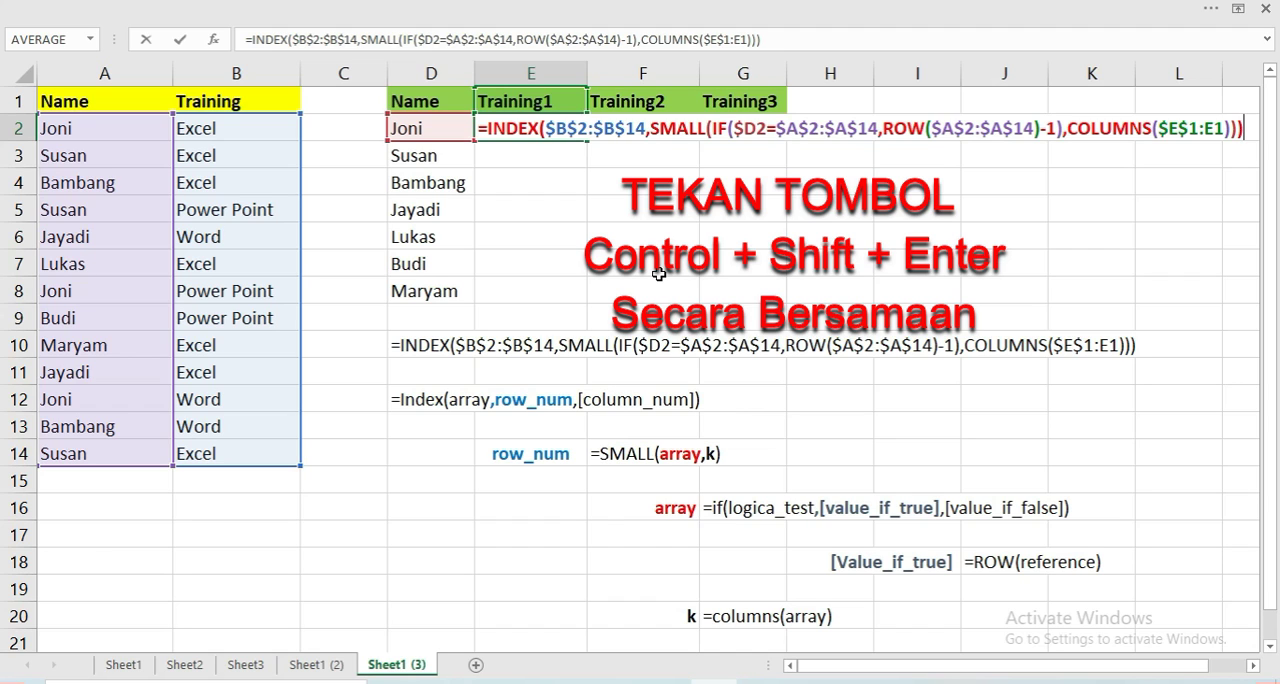
key("ctrl+shift+Return")
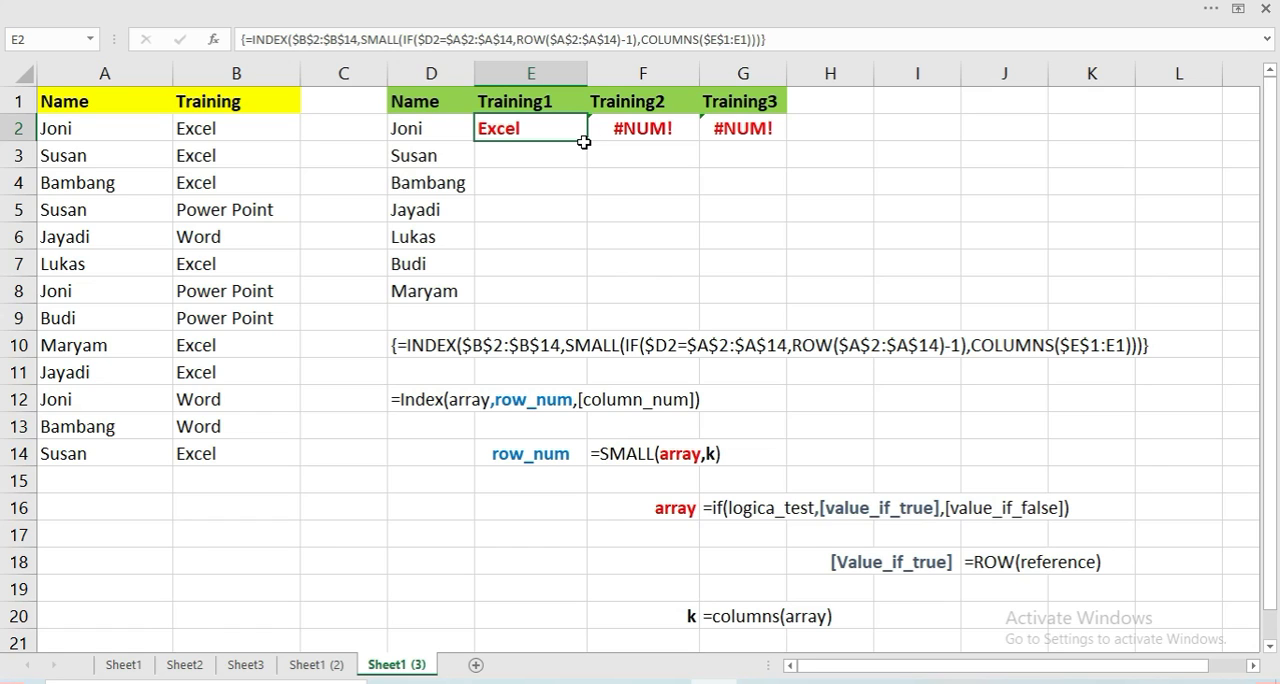
left_click_drag(586, 142, 751, 145)
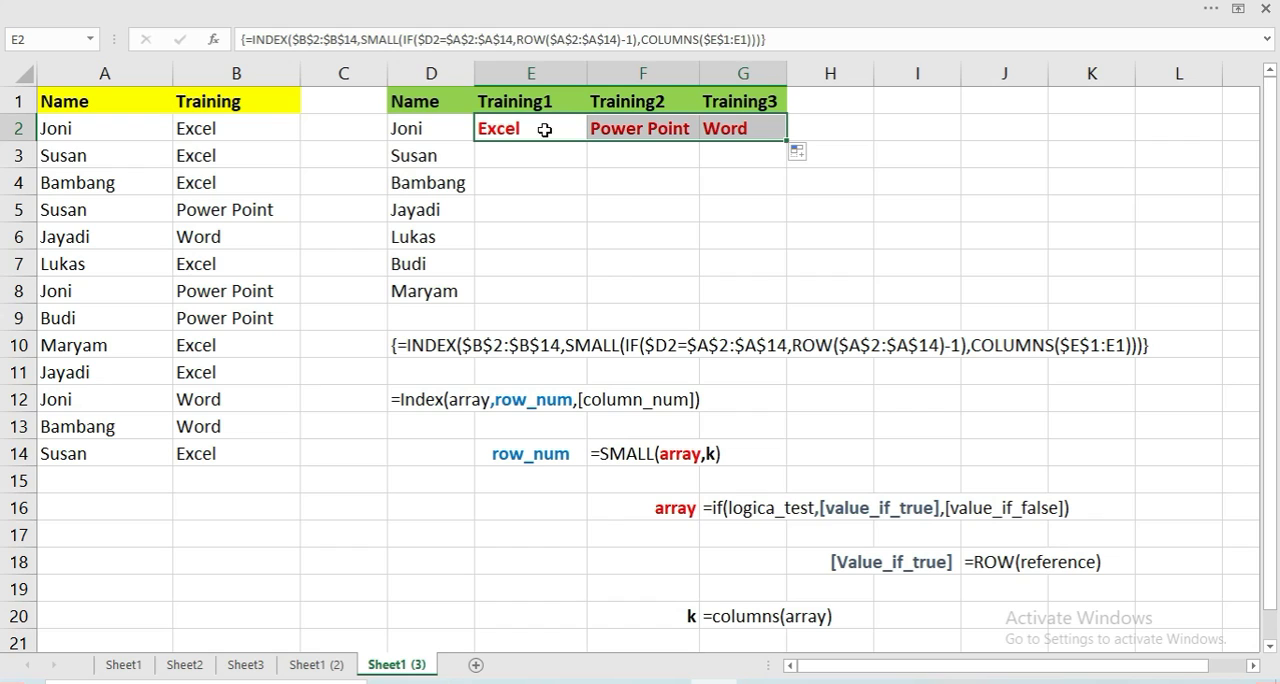
left_click(523, 160)
left_click(516, 129)
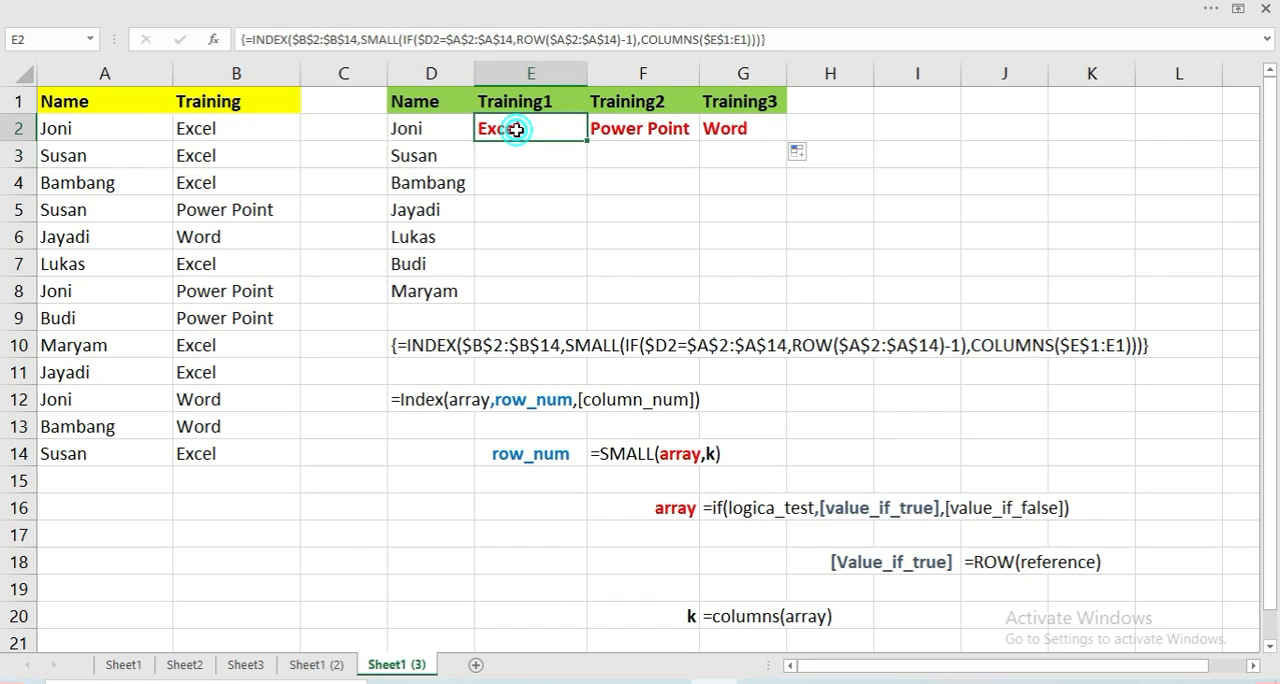
Compare the results in E2, F2 and G2 with the source trainings in B2, B8 and B12
left_click(198, 121)
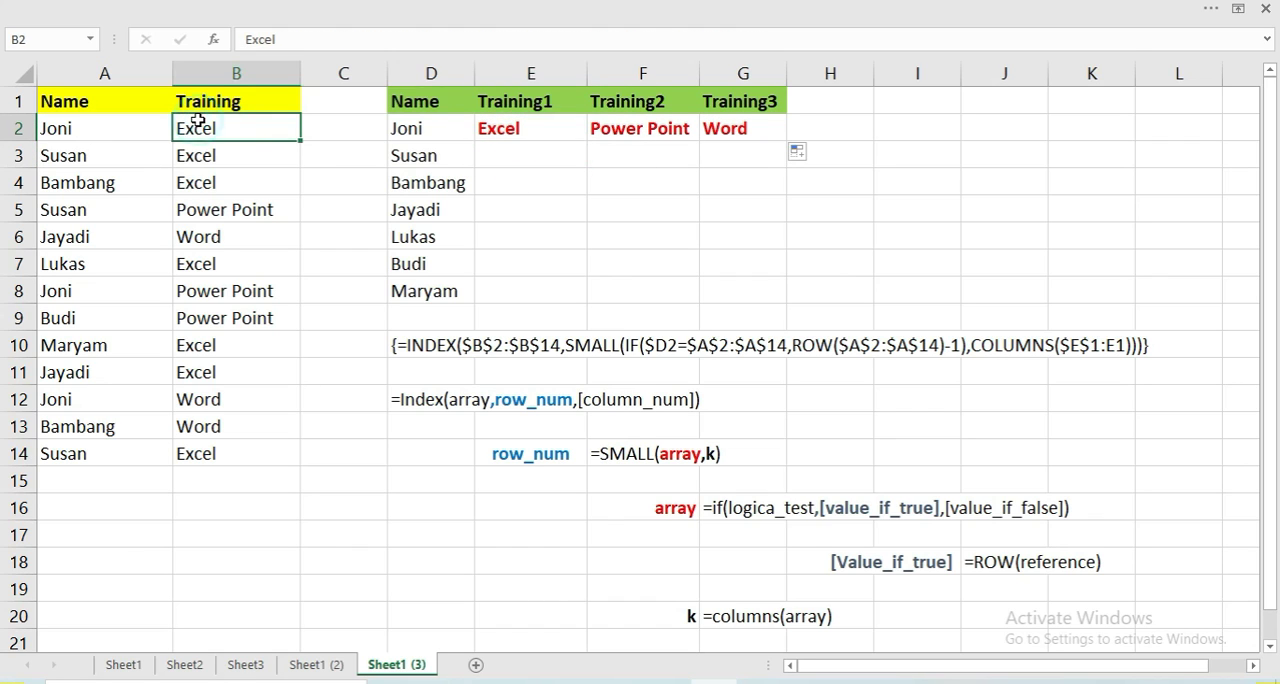
left_click(605, 131)
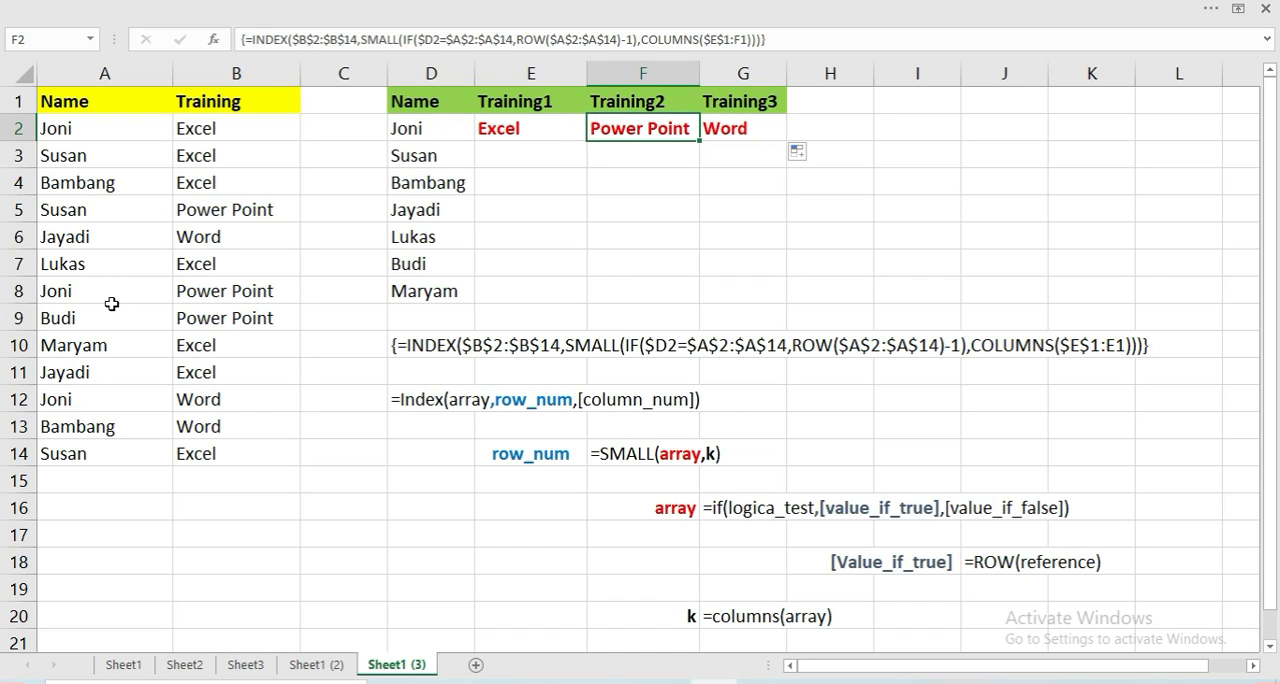
left_click(104, 292)
left_click(220, 292)
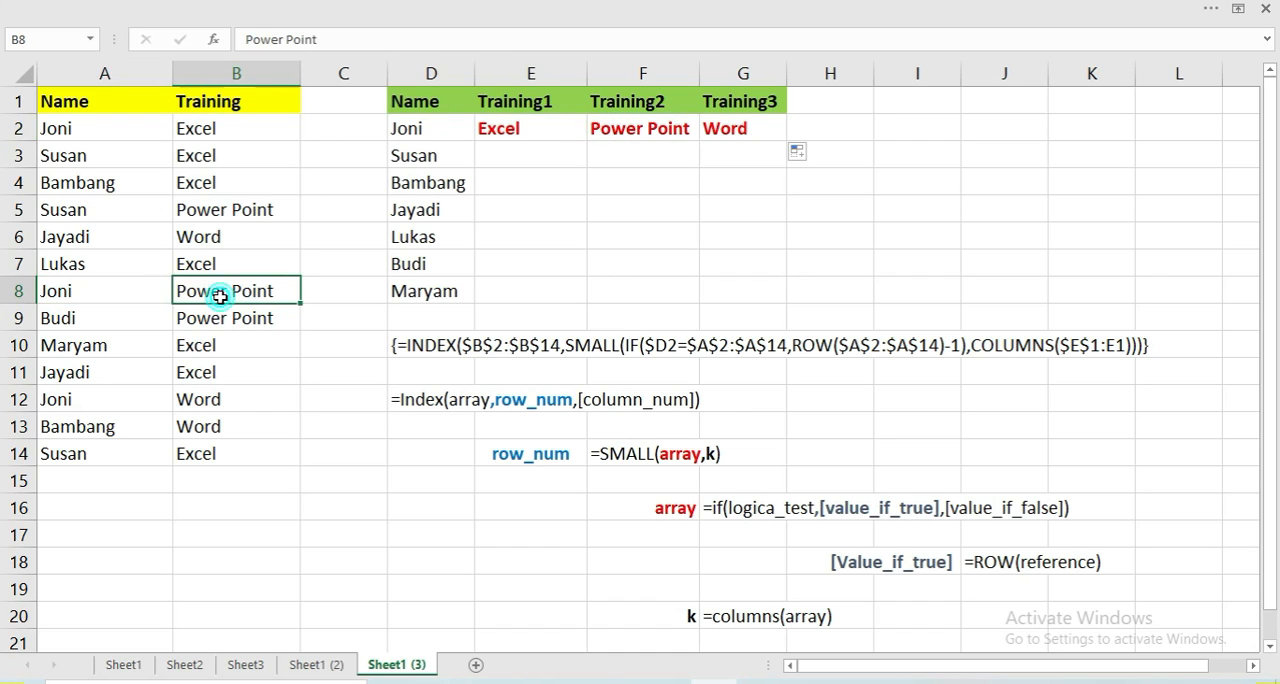
left_click(615, 147)
left_click(617, 129)
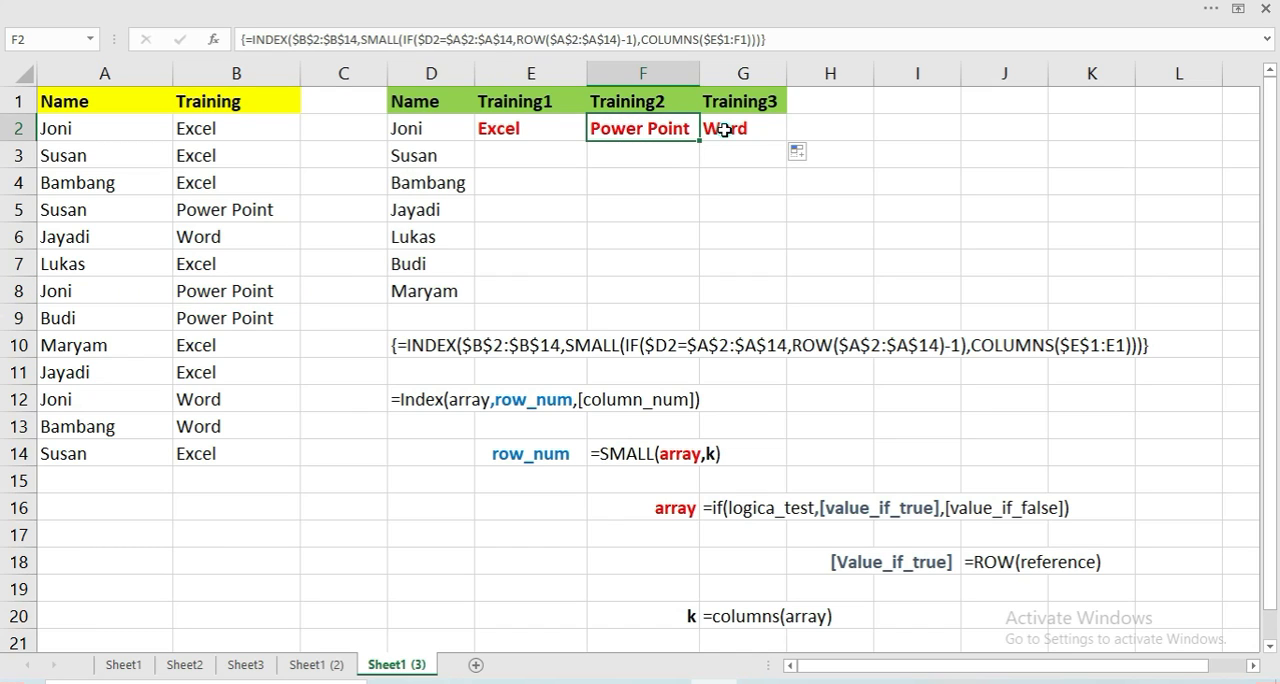
left_click(724, 130)
left_click(70, 405)
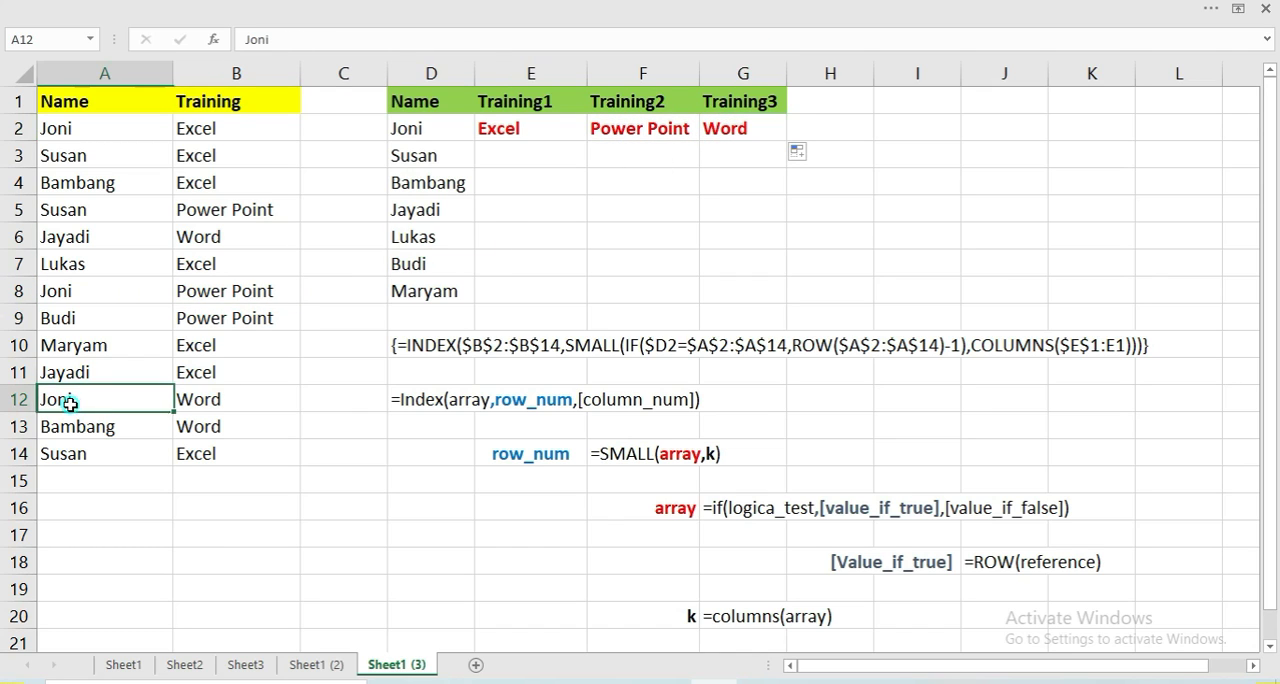
left_click(185, 401)
Fill the INDEX array formula from E2 through G8 and compare E6 and F6 with the source entry in B7
left_click(517, 130)
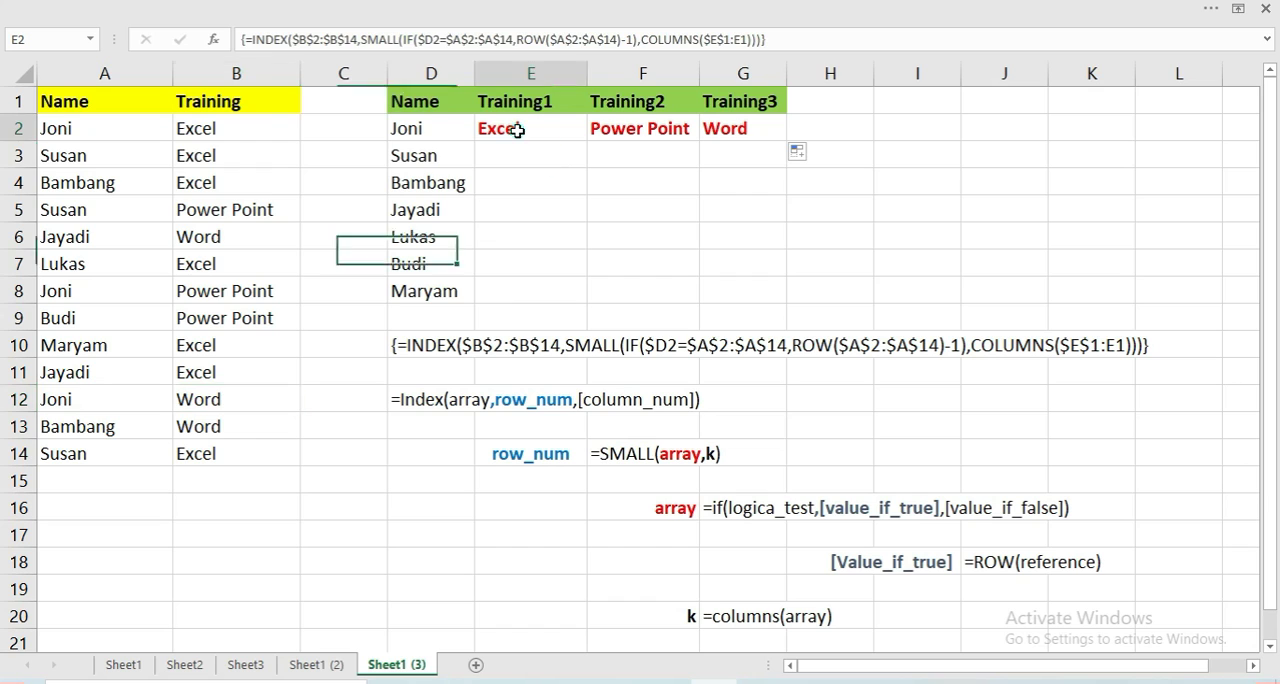
left_click_drag(560, 130, 771, 298)
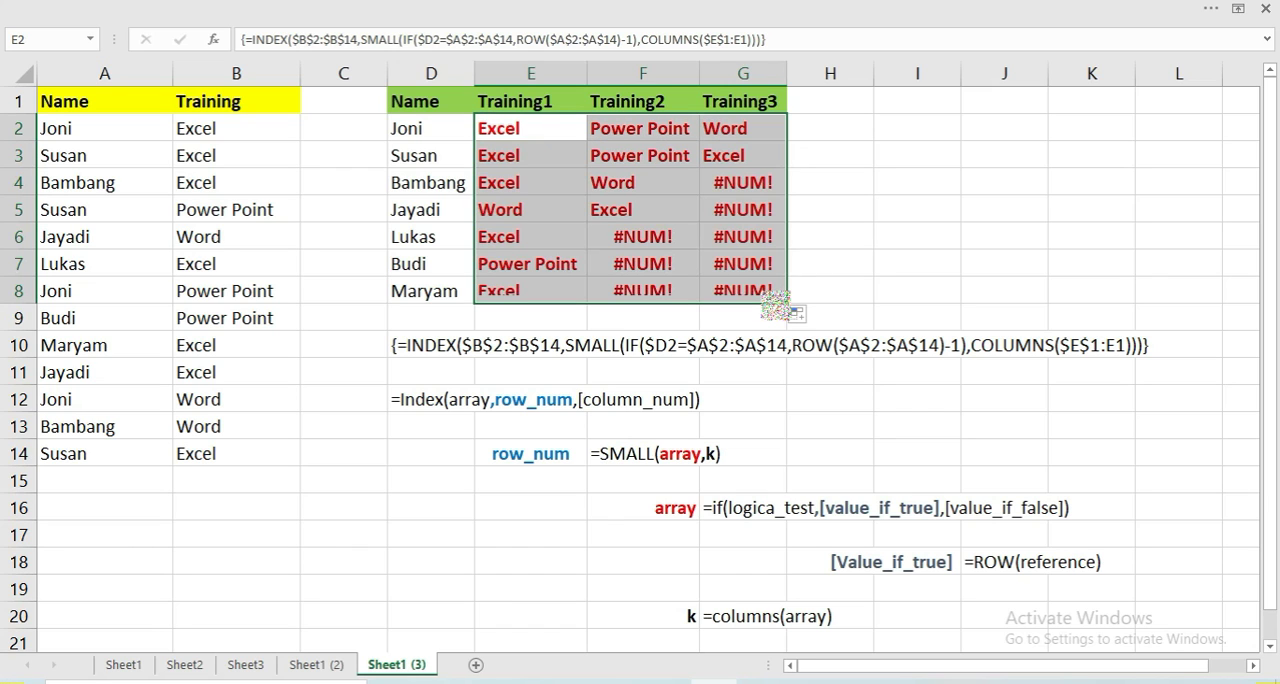
left_click(512, 242)
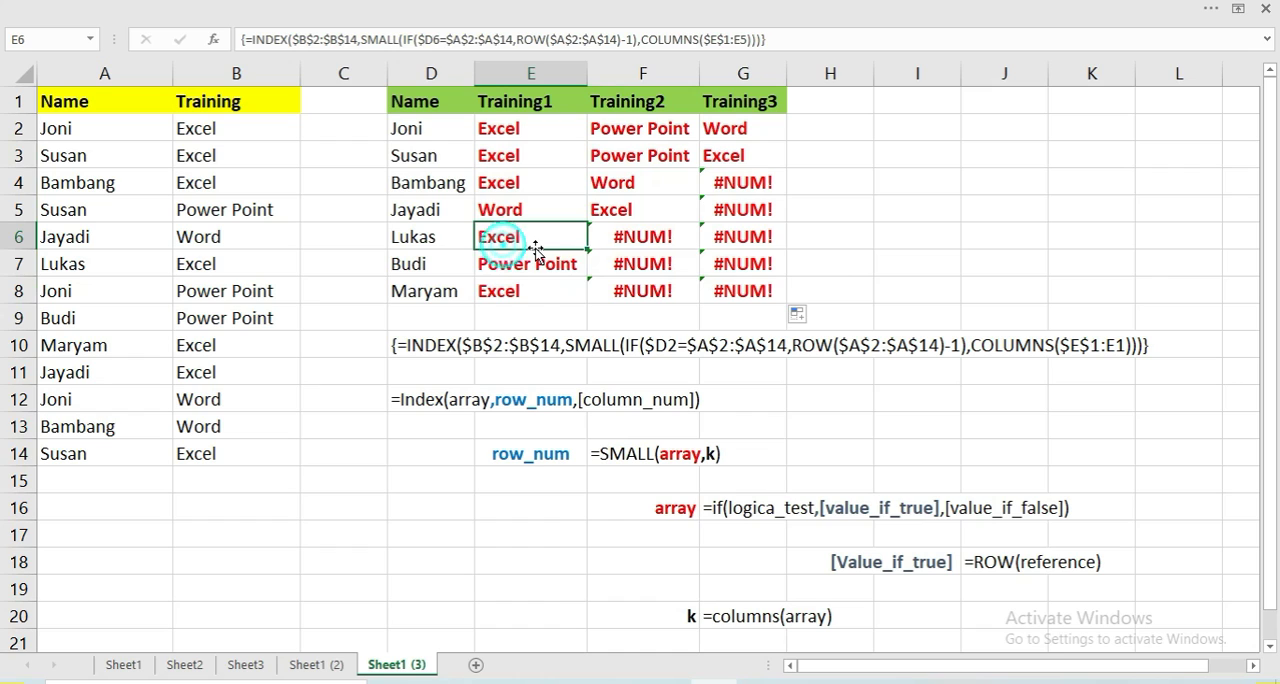
left_click(655, 243)
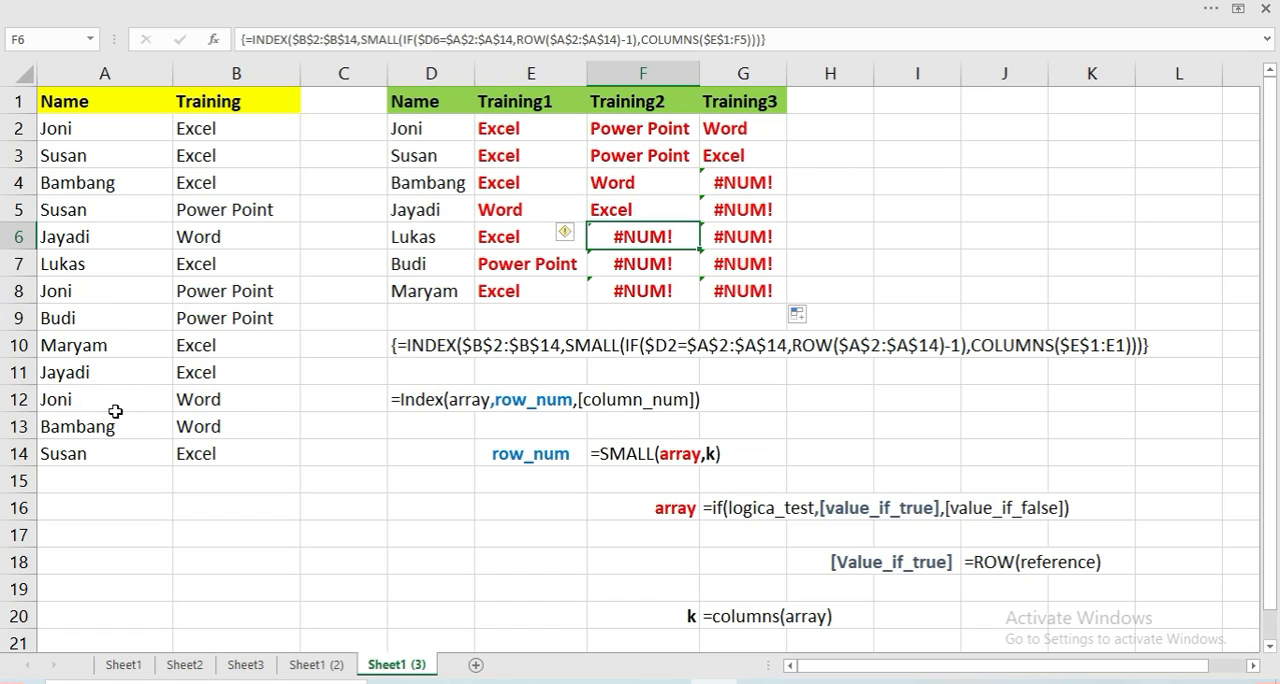
left_click(206, 261)
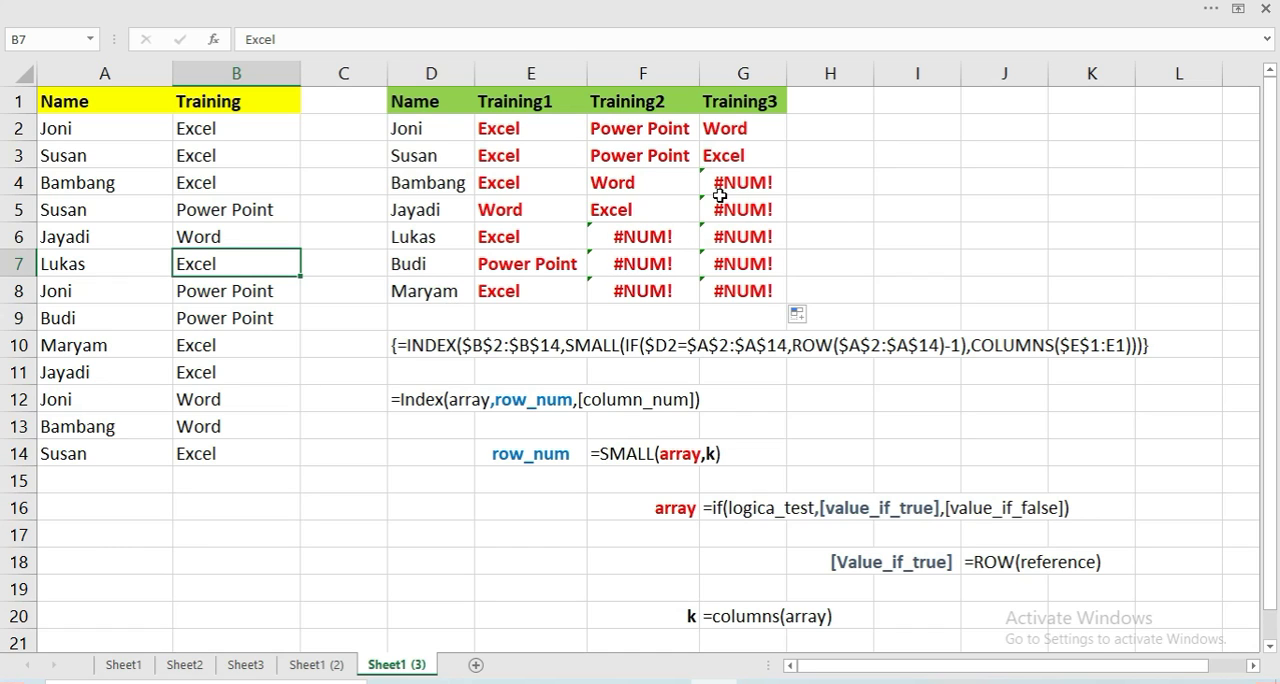
Wrap the E2 formula in IFERROR with "" as value_if_error, entering it as a regular formula
left_click(529, 132)
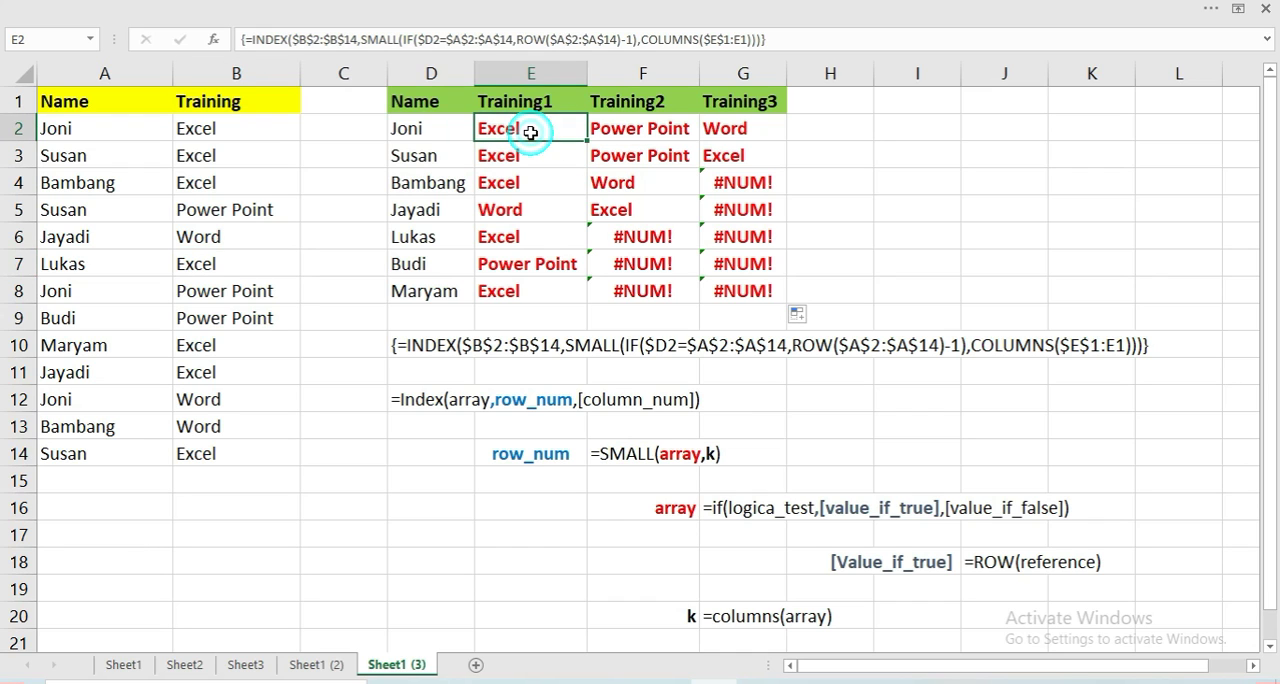
double_click(529, 132)
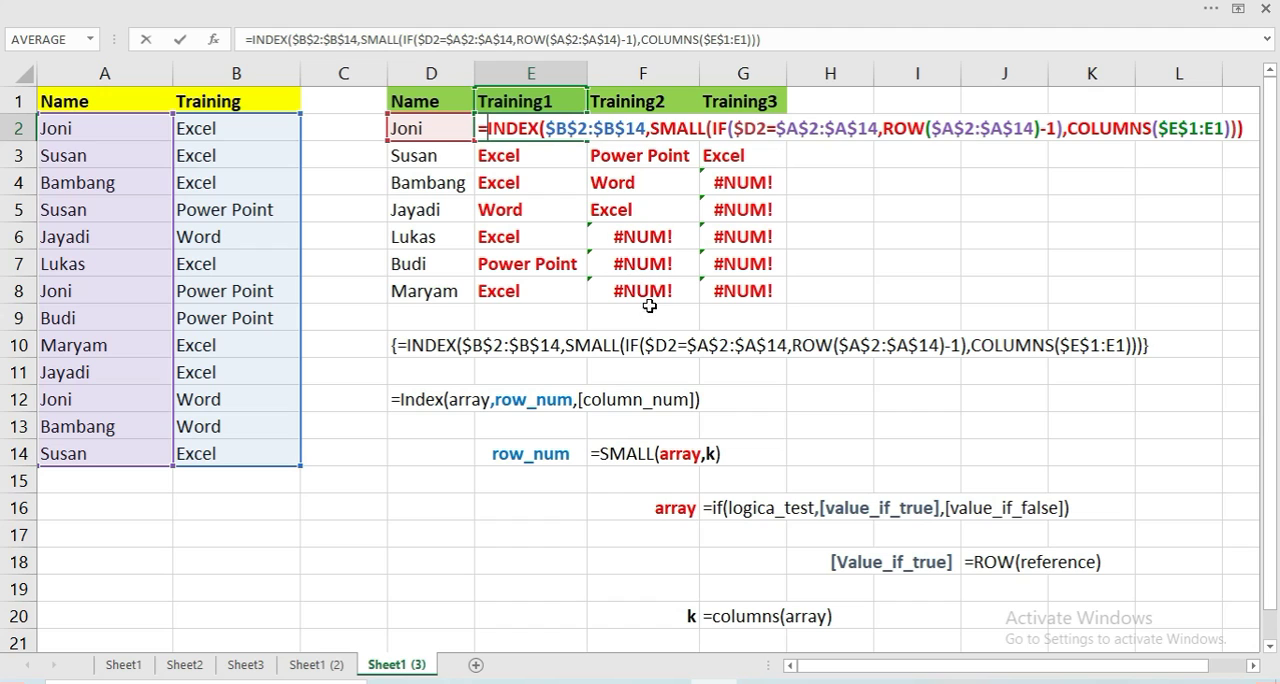
type("ifer")
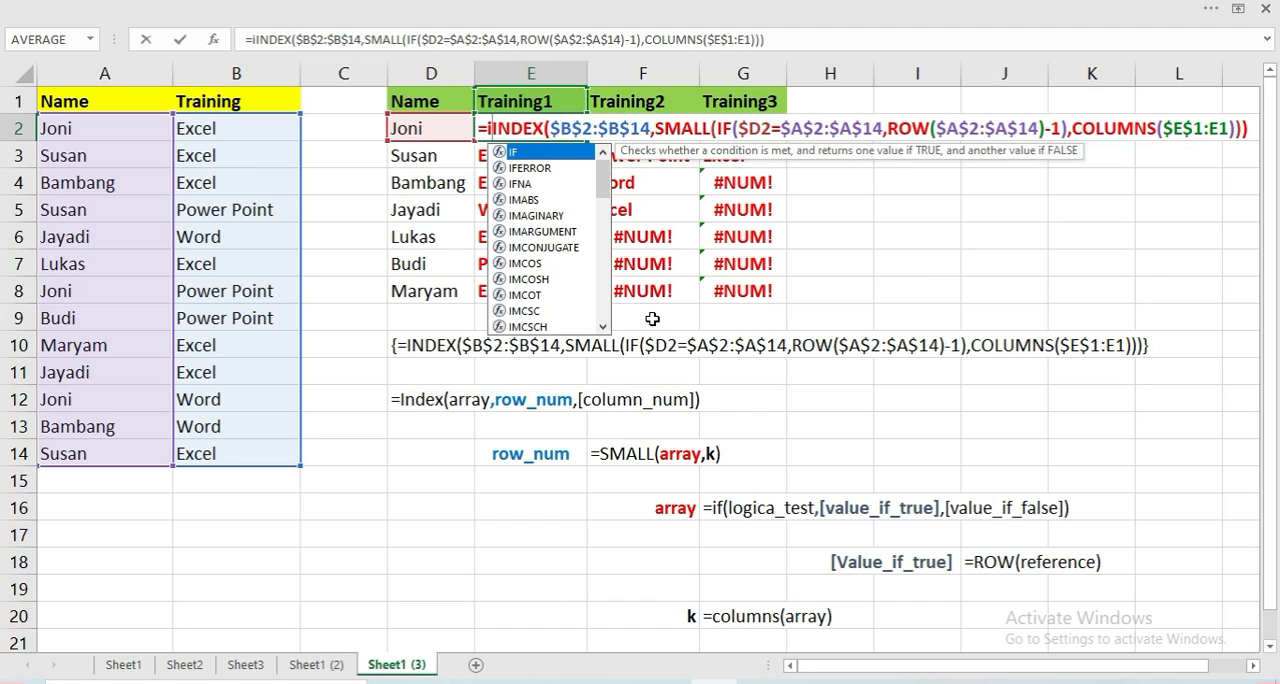
type("r")
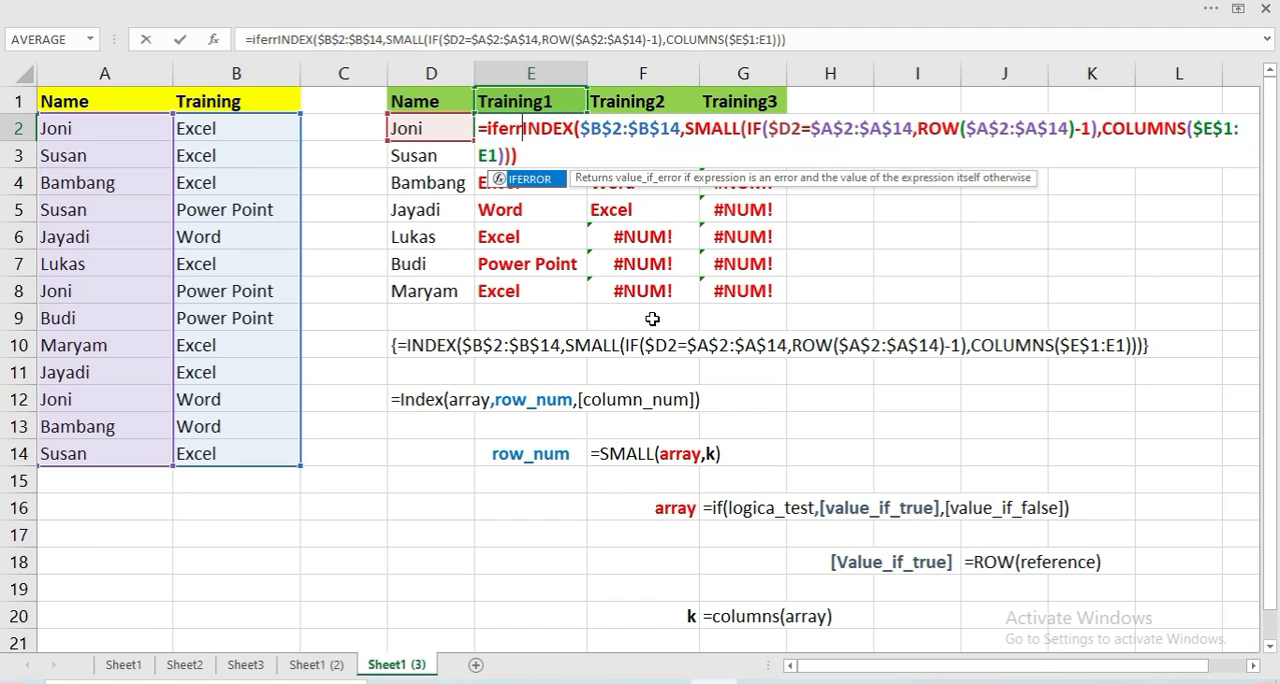
type("or")
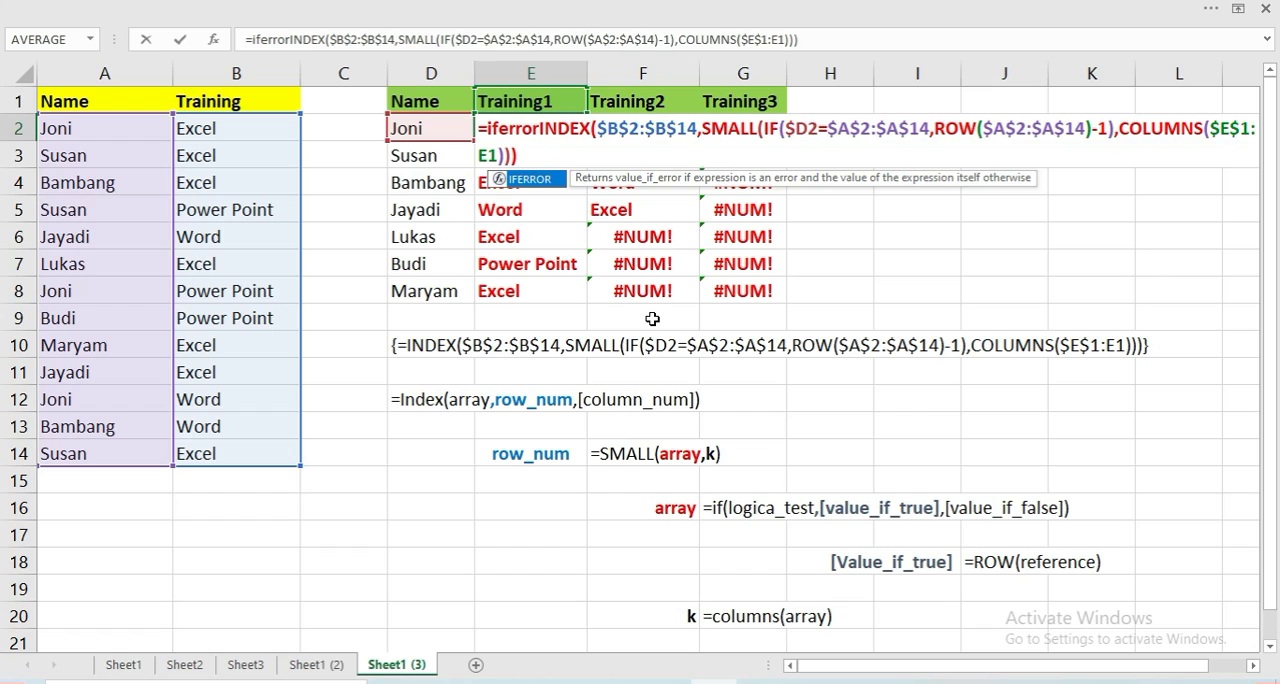
type("(")
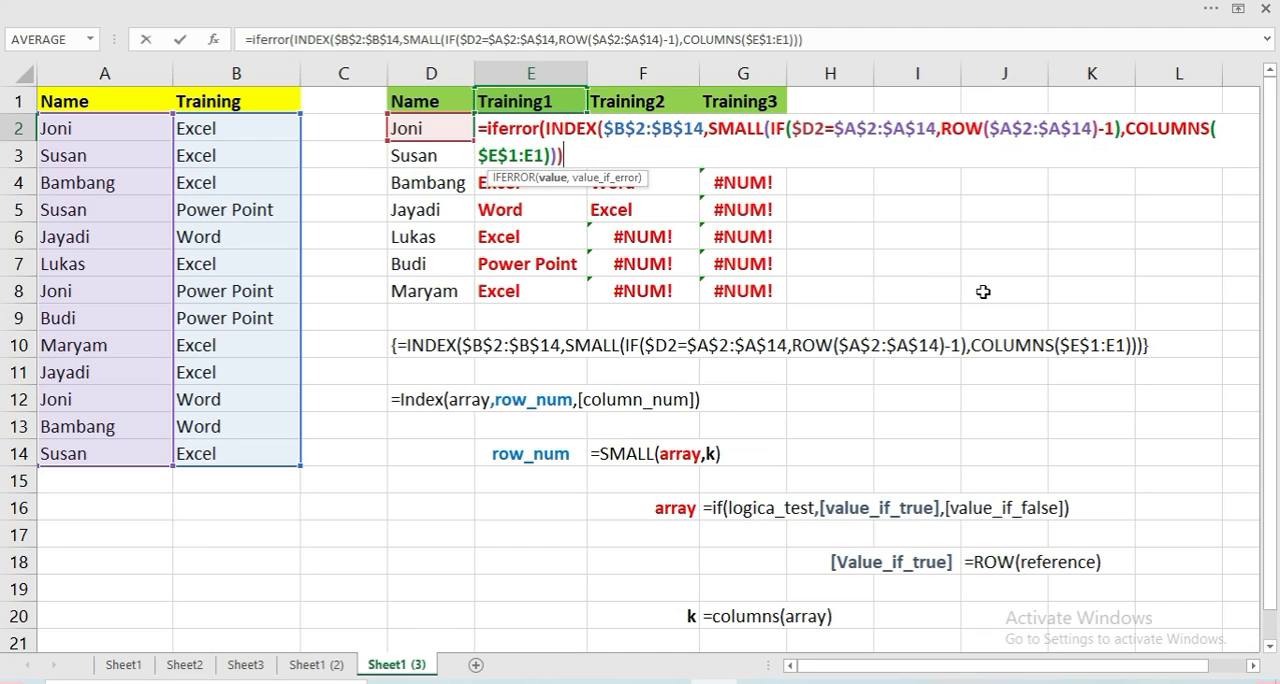
type(",")
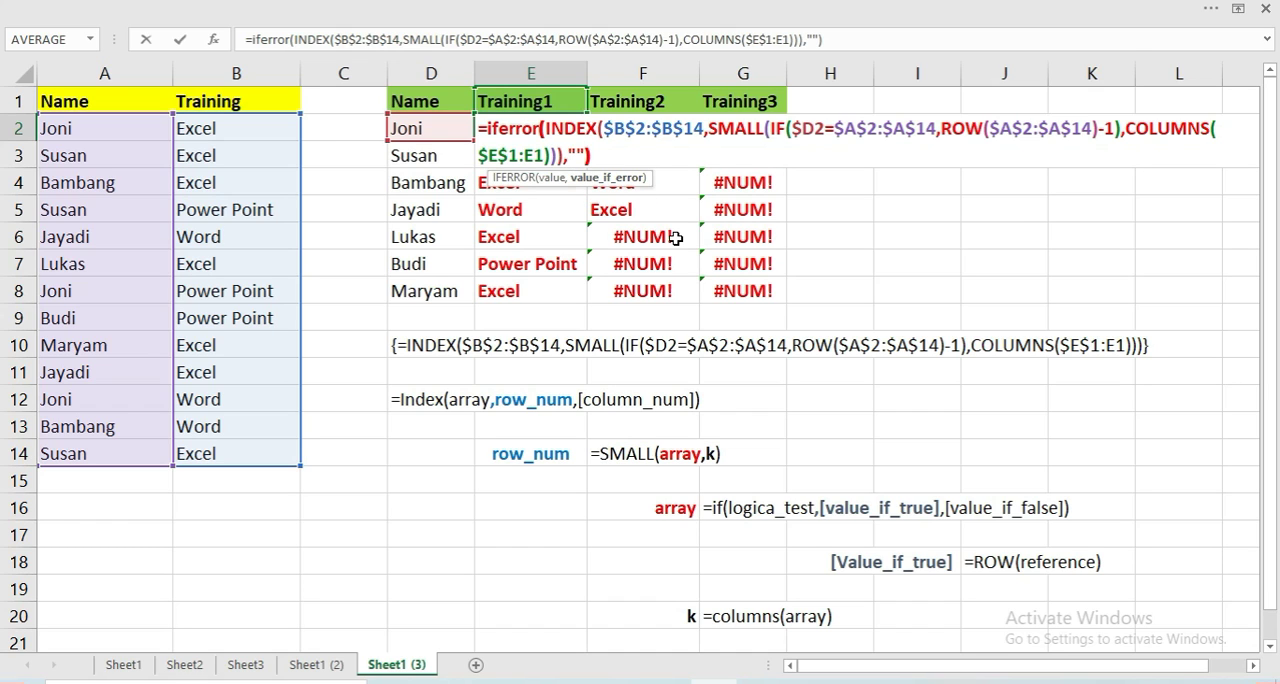
key("Return")
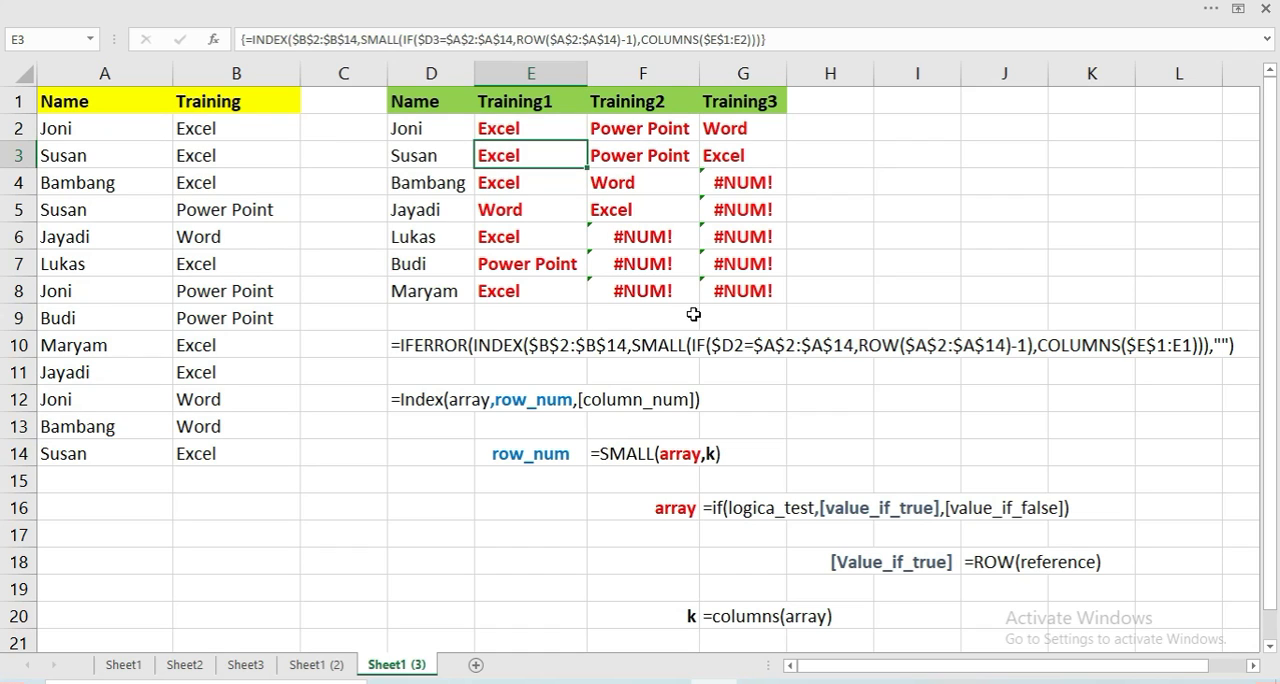
Fill the regular IFERROR formula from E2 across to G2 and check the copy in F2
key("Up")
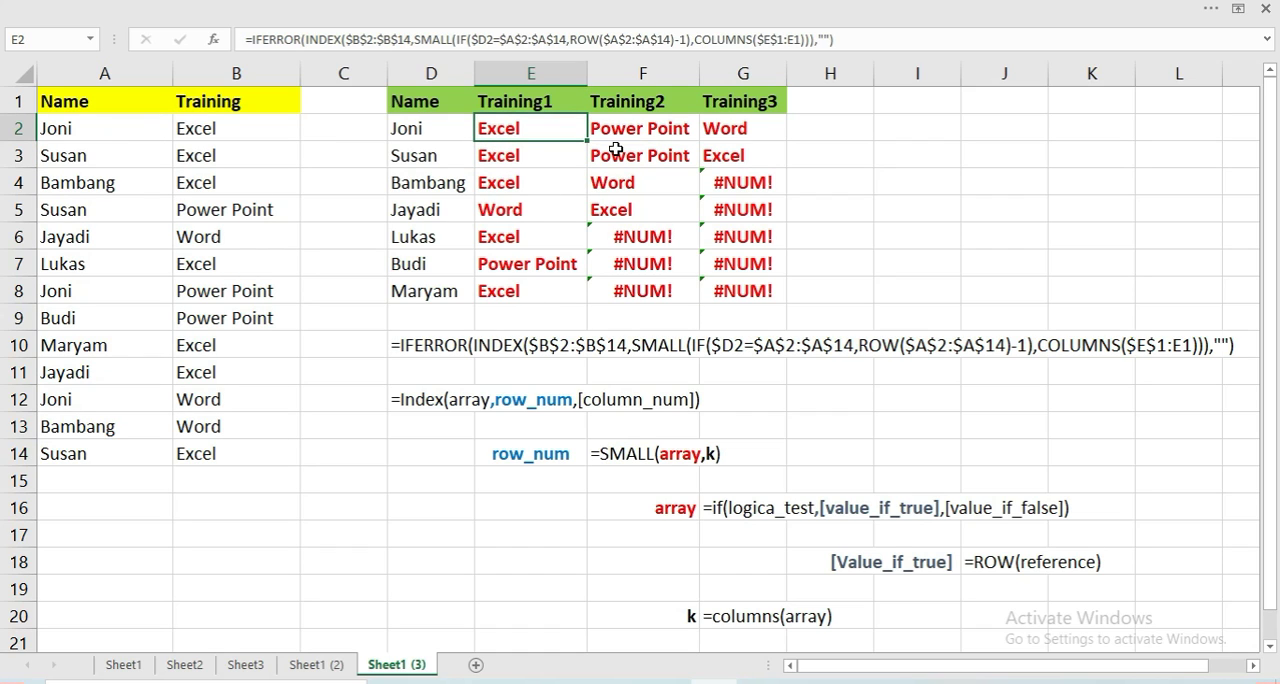
left_click_drag(588, 138, 765, 145)
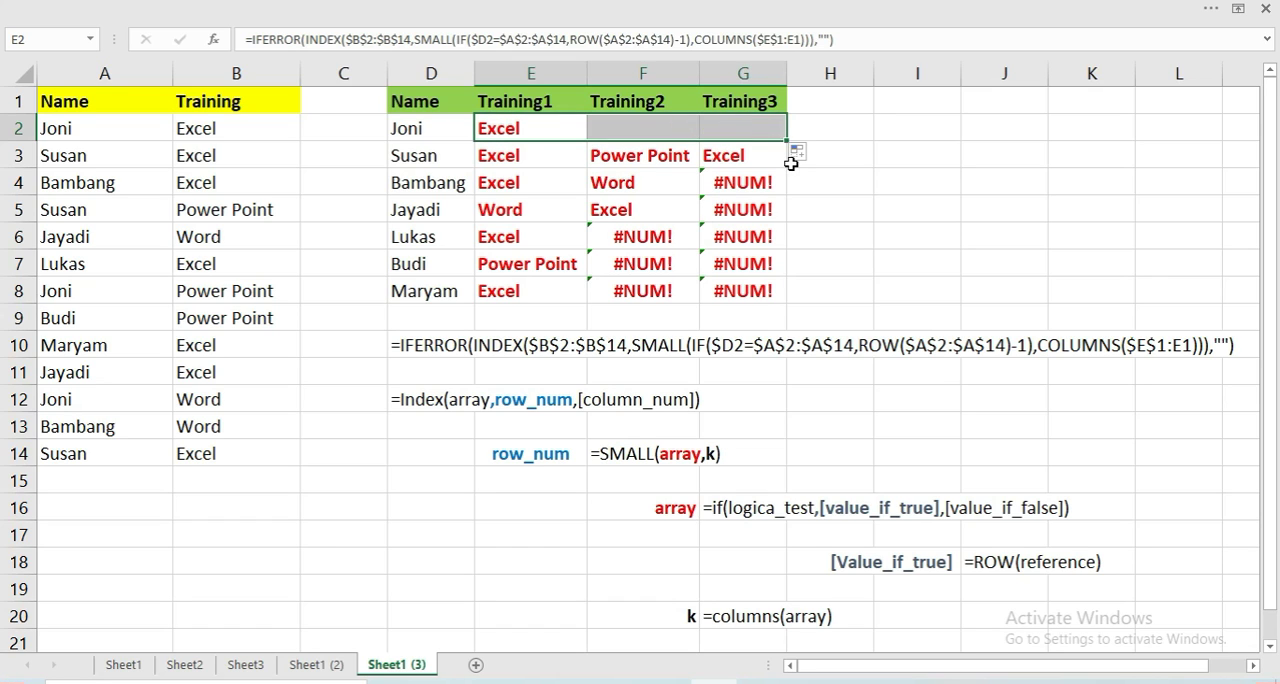
left_click(643, 130)
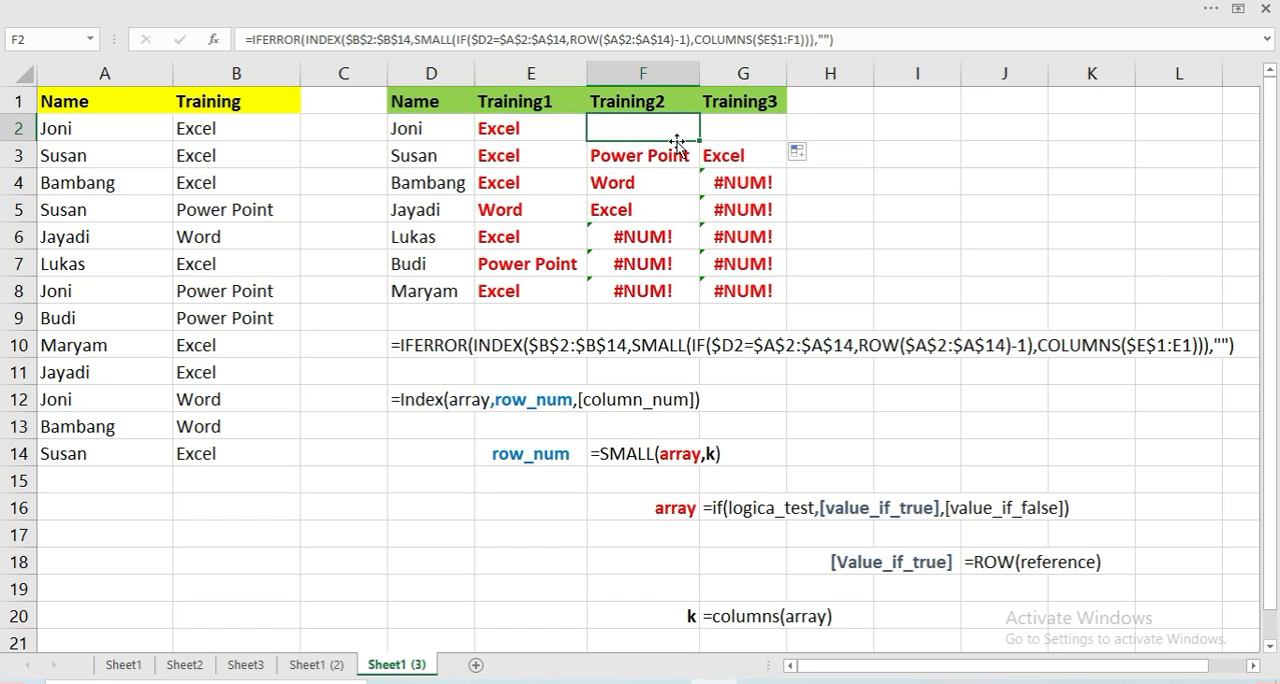
Re-enter the IFERROR formula in E2 as an array formula and fill it across to G2 and down through row 8
left_click(560, 131)
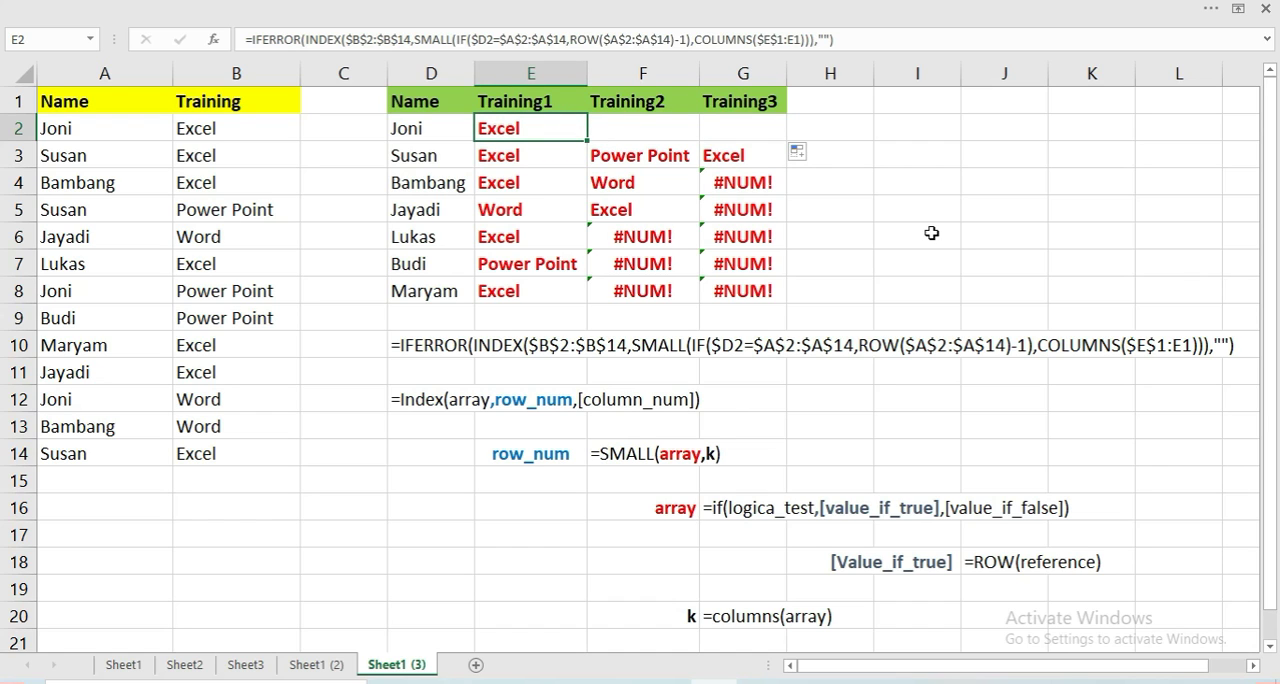
key("F2")
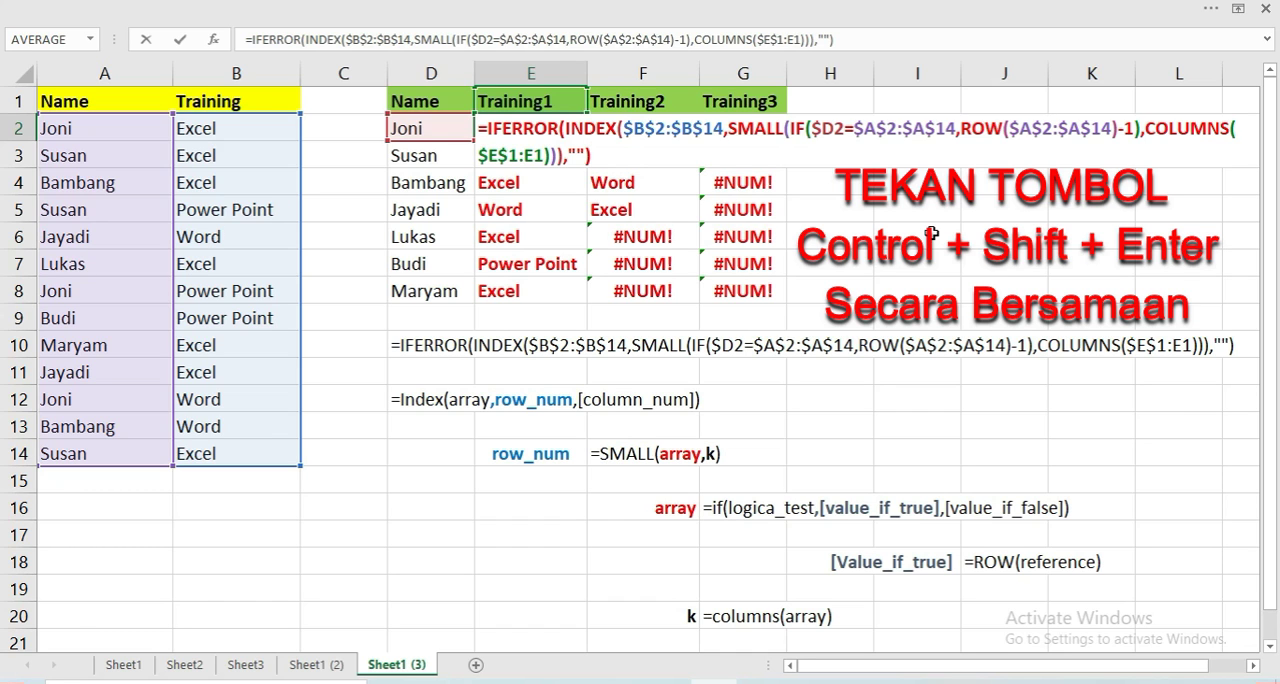
key("ctrl+shift+Return")
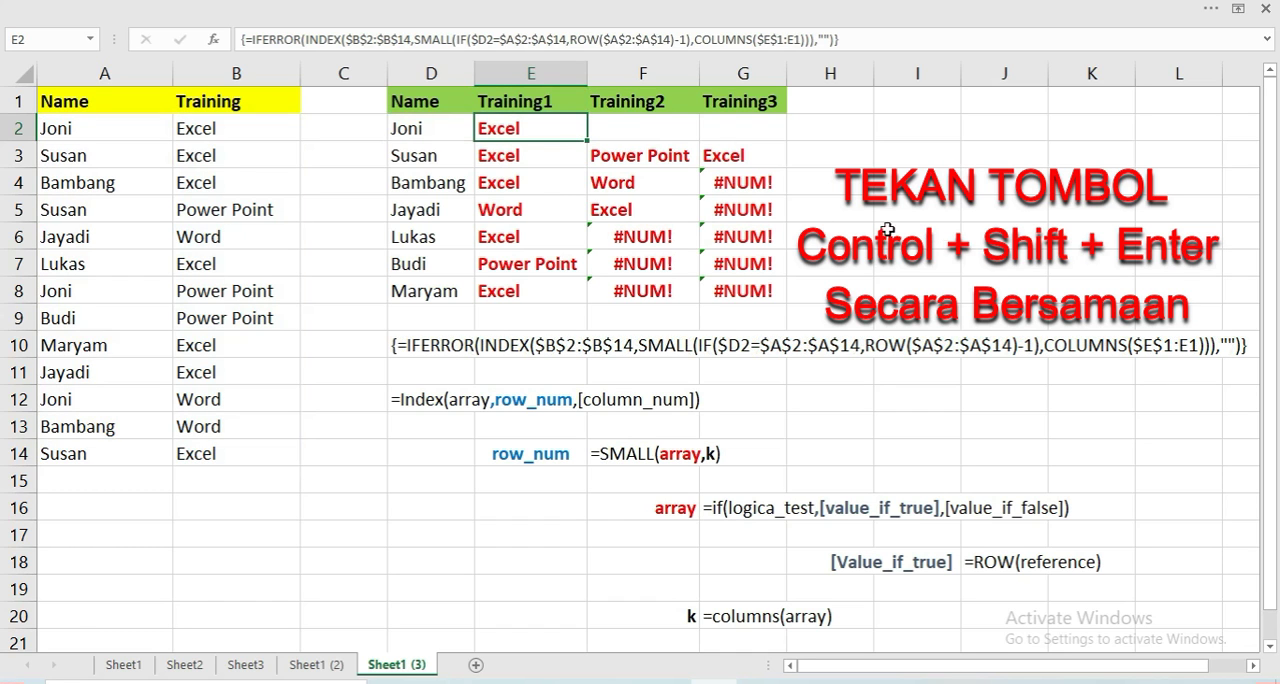
left_click_drag(584, 139, 775, 140)
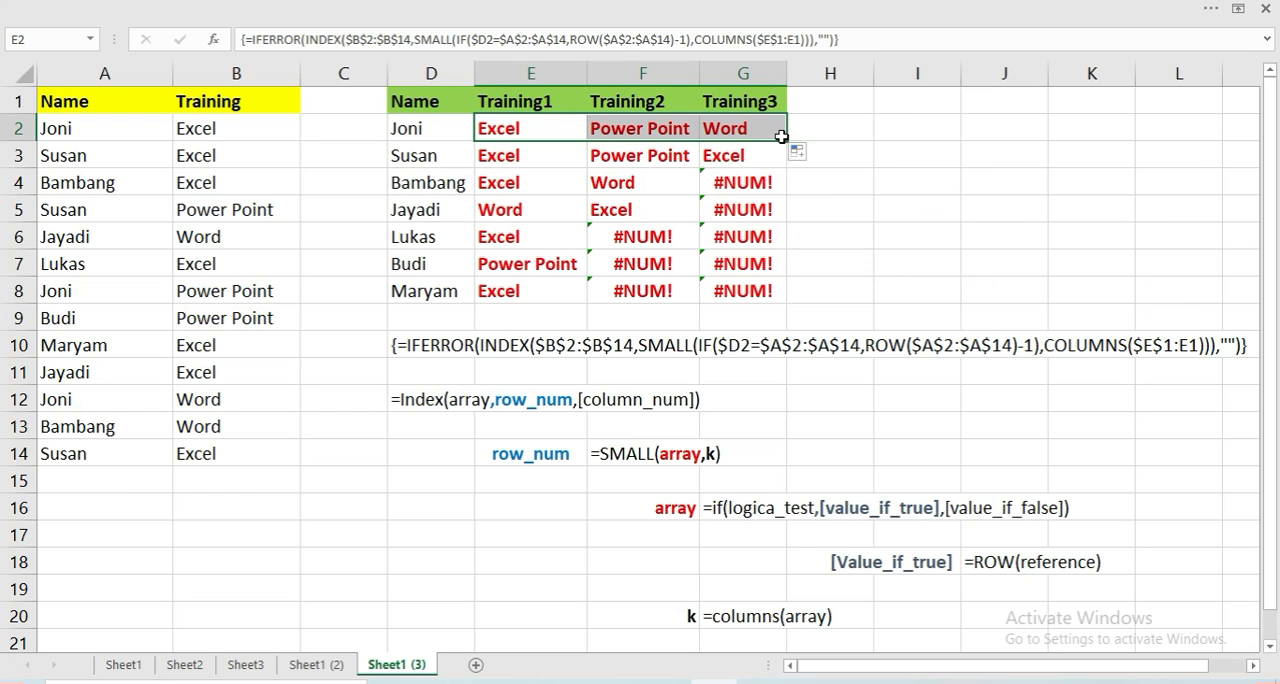
left_click_drag(782, 138, 782, 309)
left_click(880, 226)
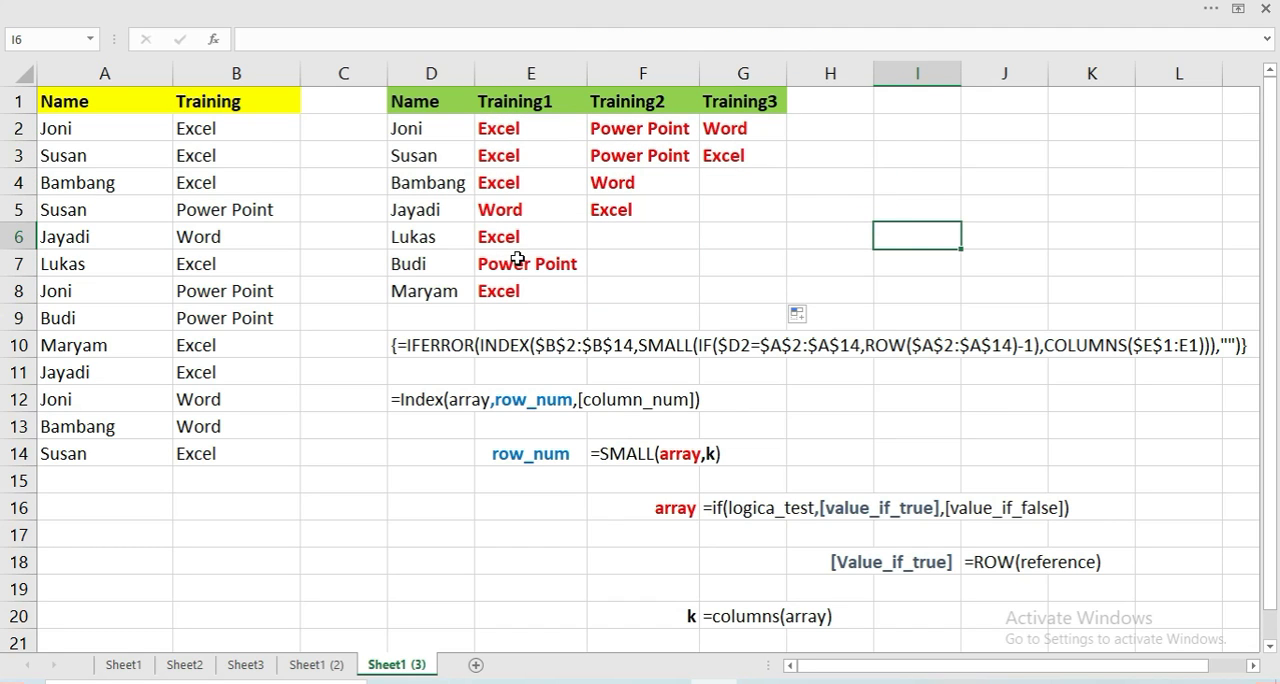
Check the filled IFERROR formulas and results in F6, G4, F7, F8, F3 and G3
left_click(622, 244)
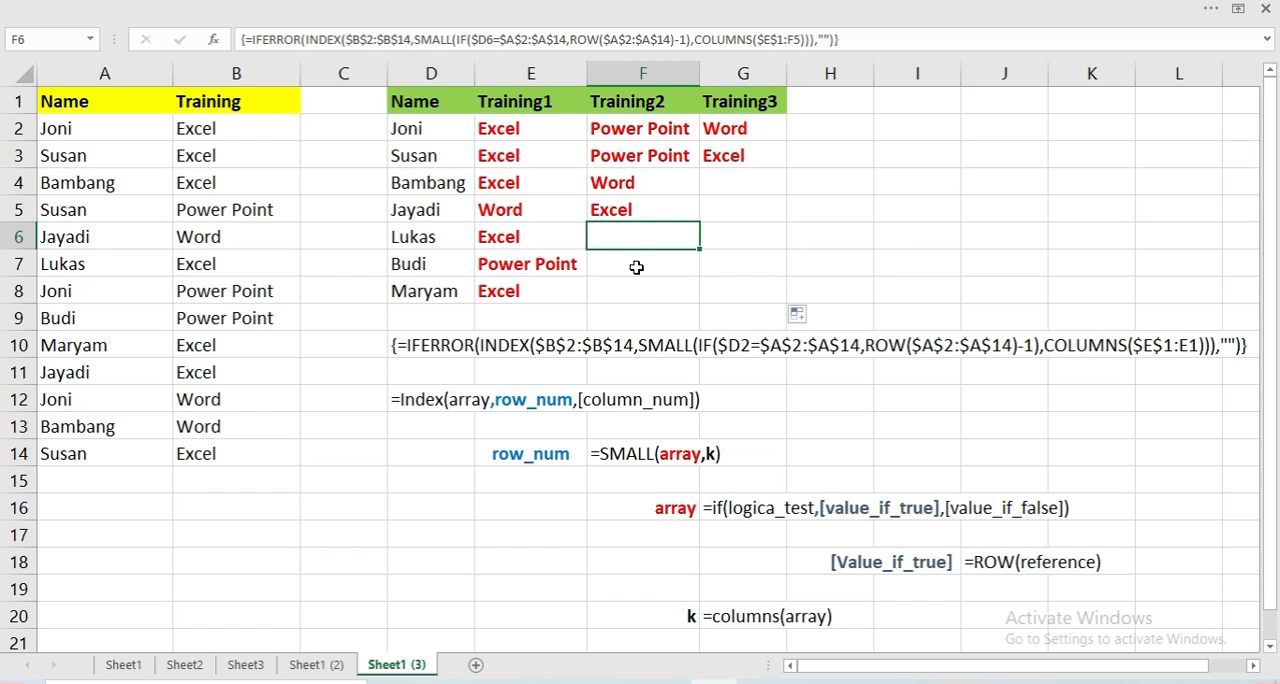
left_click(731, 182)
left_click(659, 263)
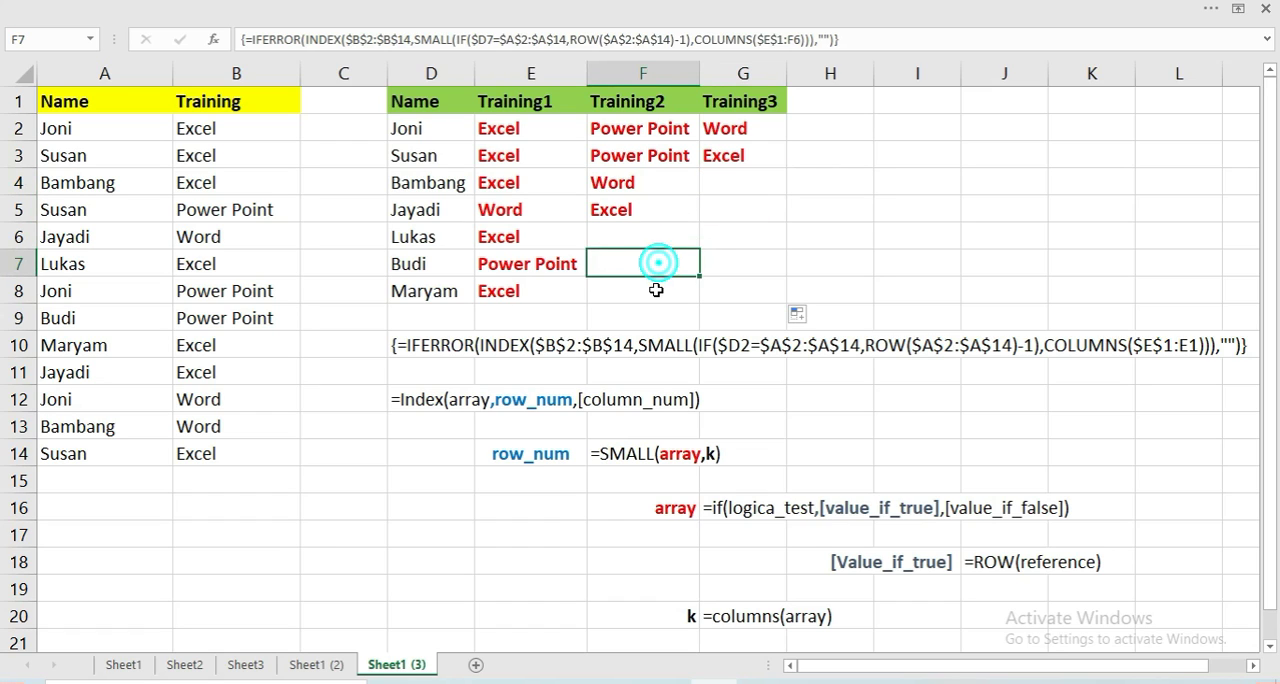
left_click(657, 291)
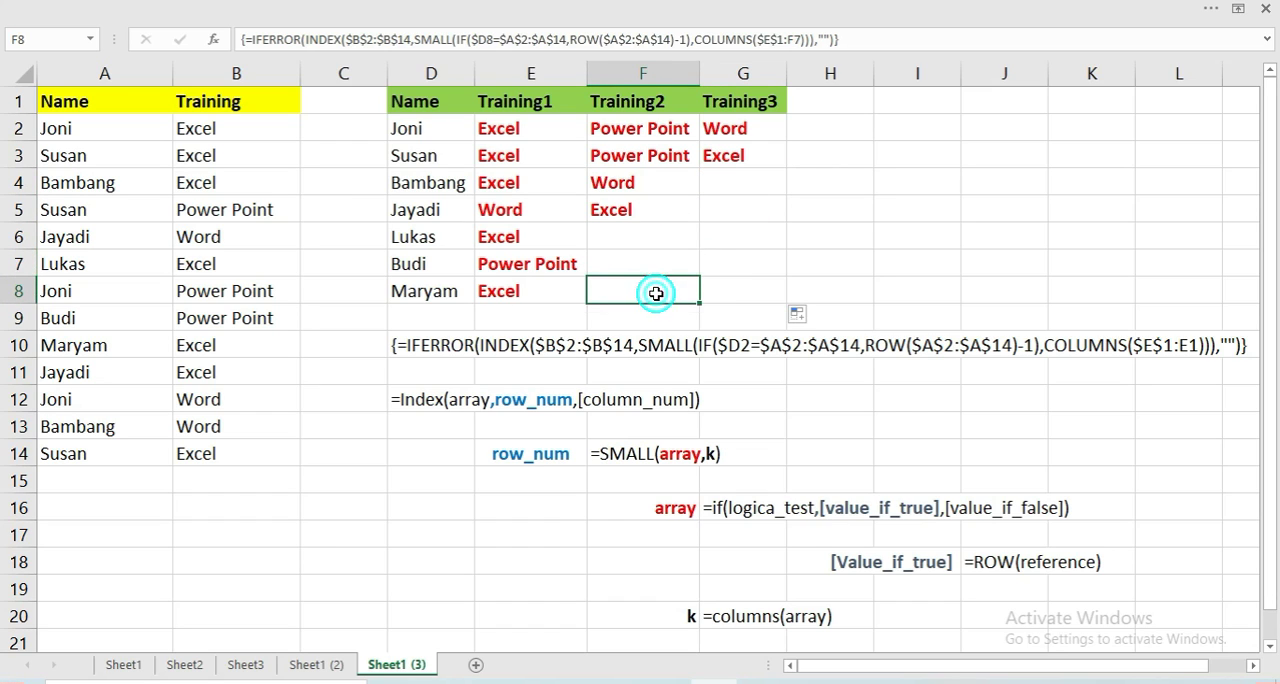
left_click(628, 163)
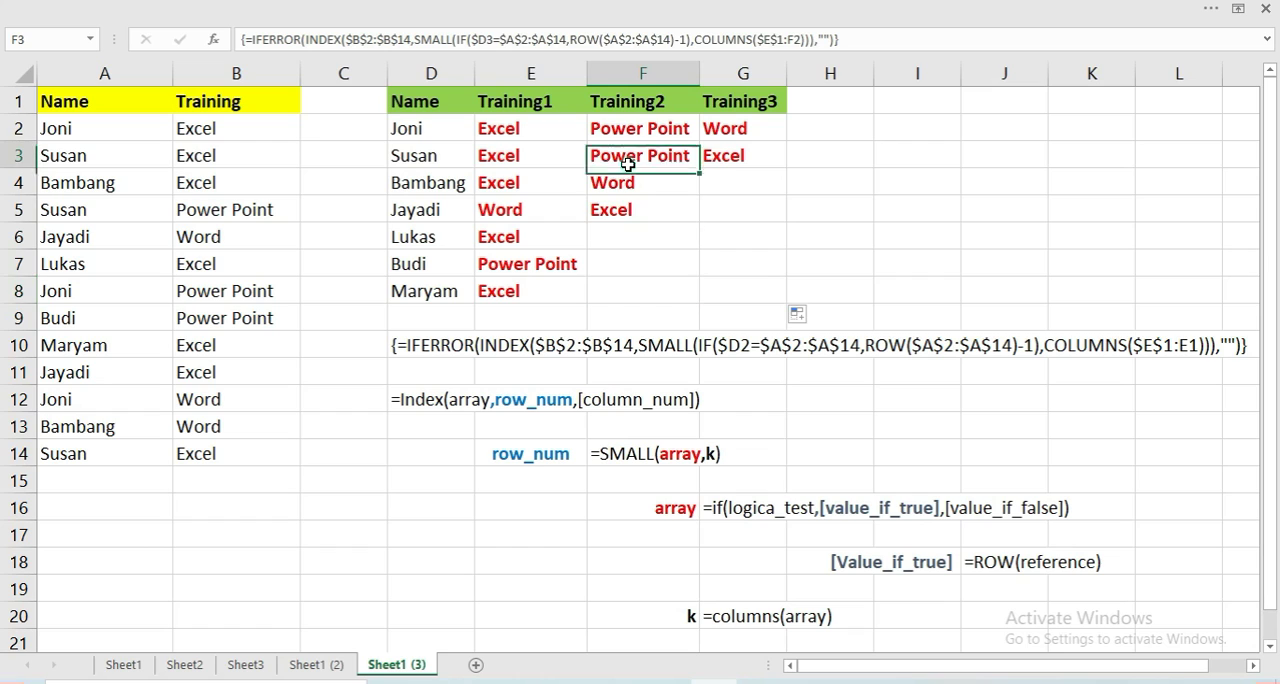
left_click(710, 150)
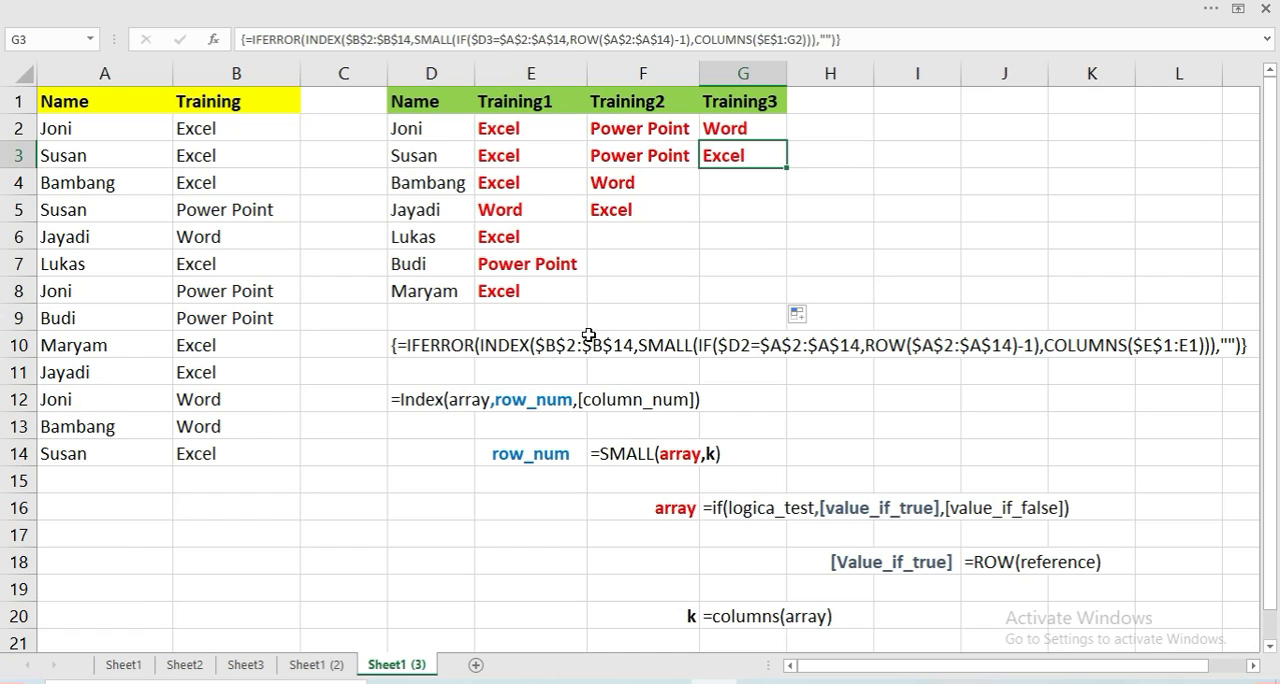
Open the Evaluate Formula dialog for the IFERROR array formula in E2
left_click(537, 133)
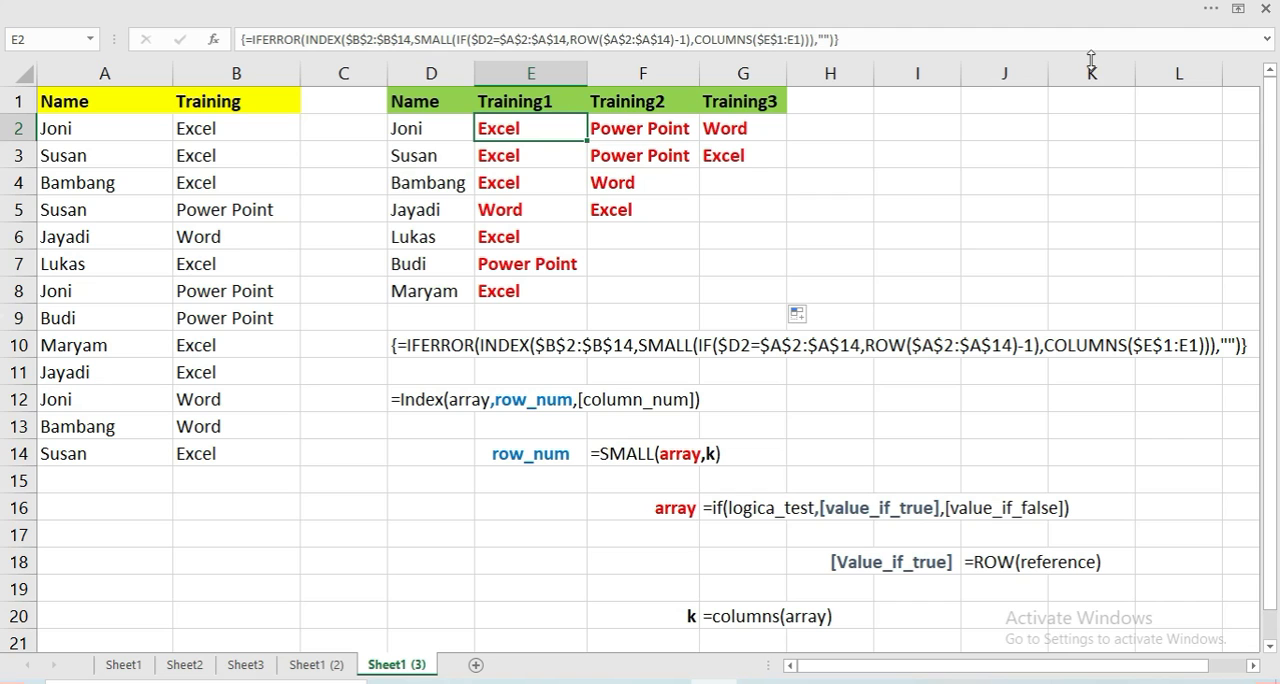
left_click(1217, 9)
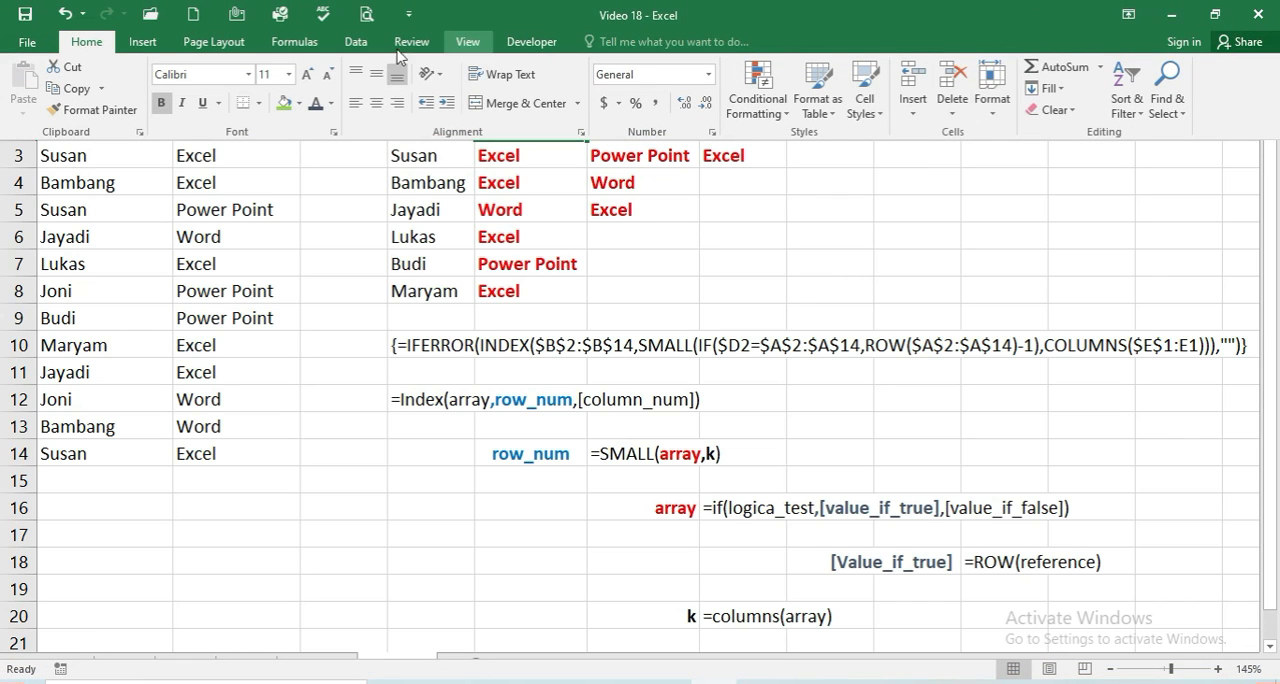
left_click(297, 48)
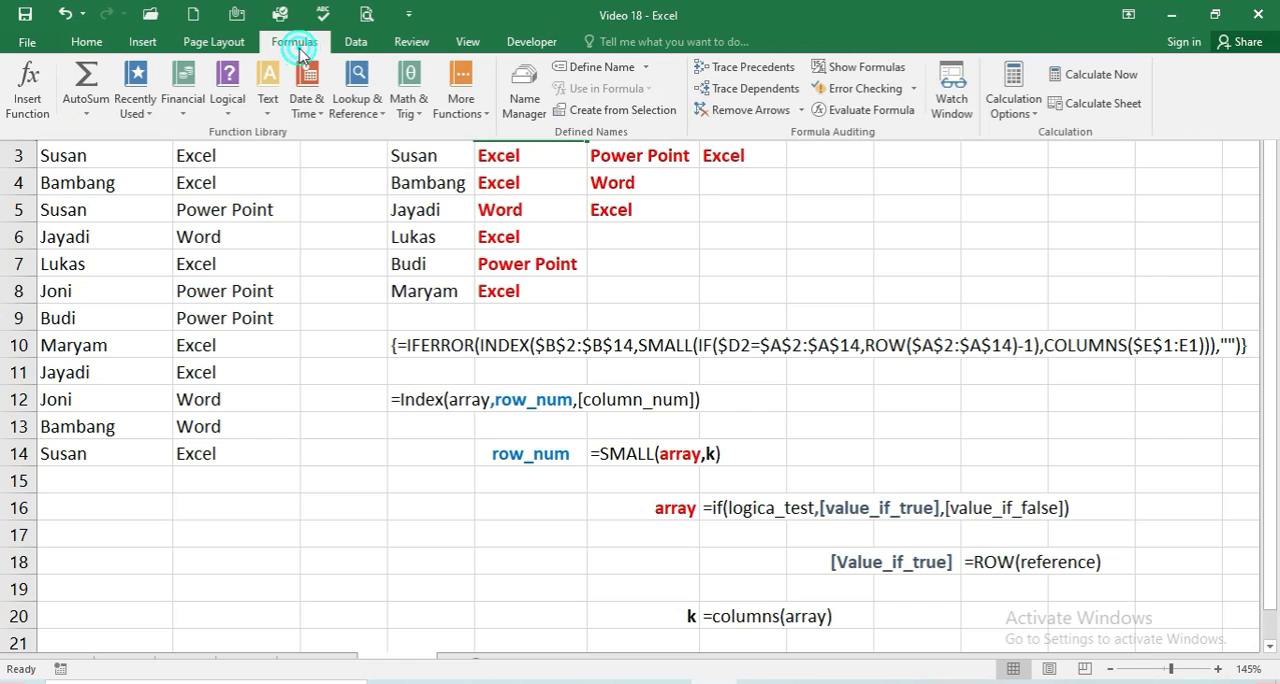
left_click(890, 114)
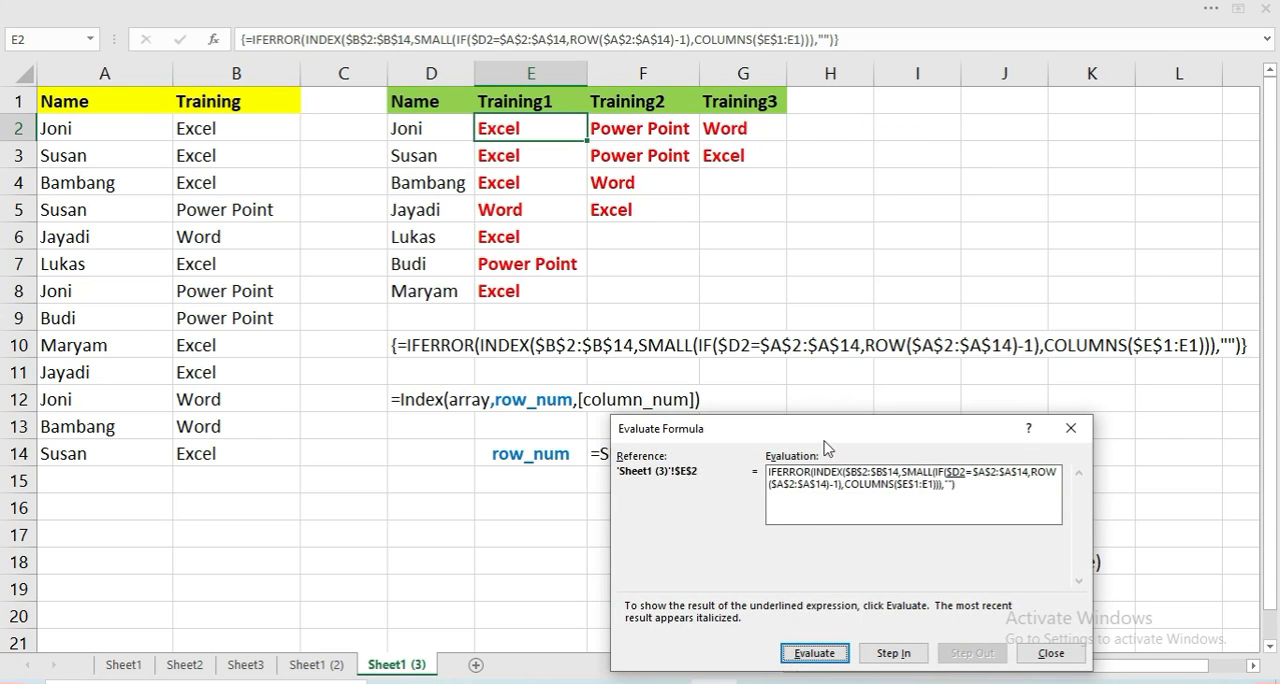
Move the Evaluate Formula dialog clear of the formula notes and evaluate E2's formula through its IF array
left_click_drag(816, 434, 893, 196)
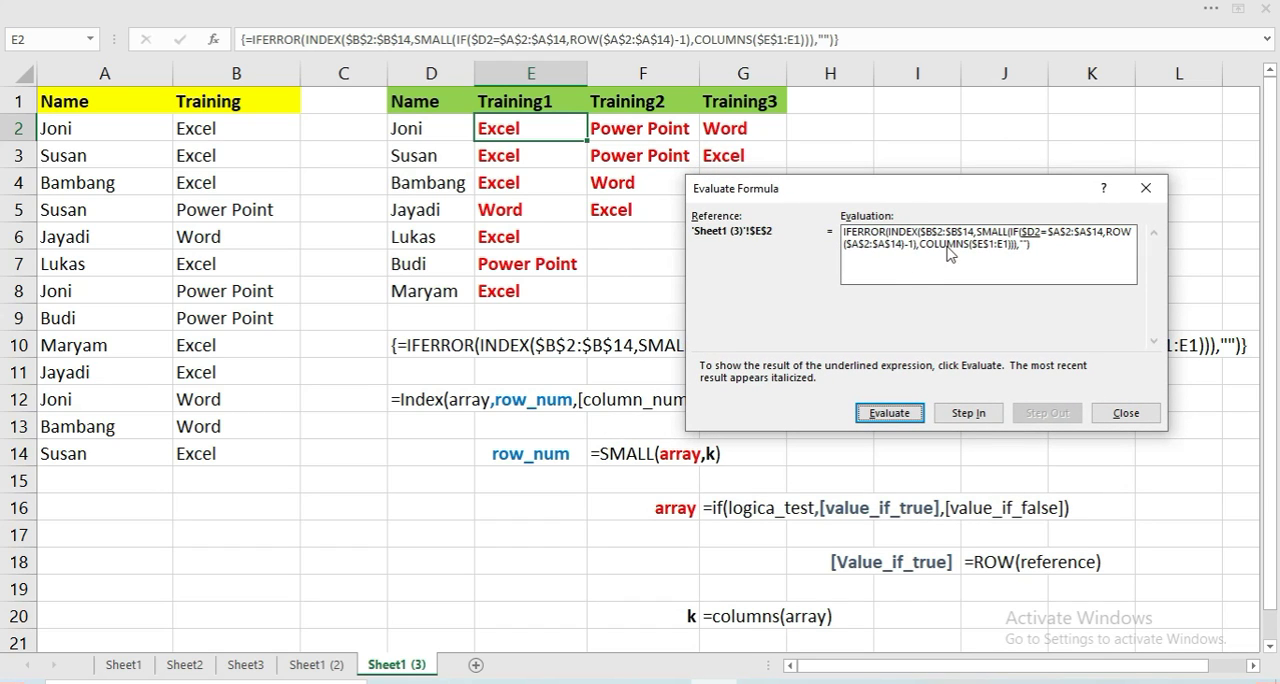
left_click(892, 416)
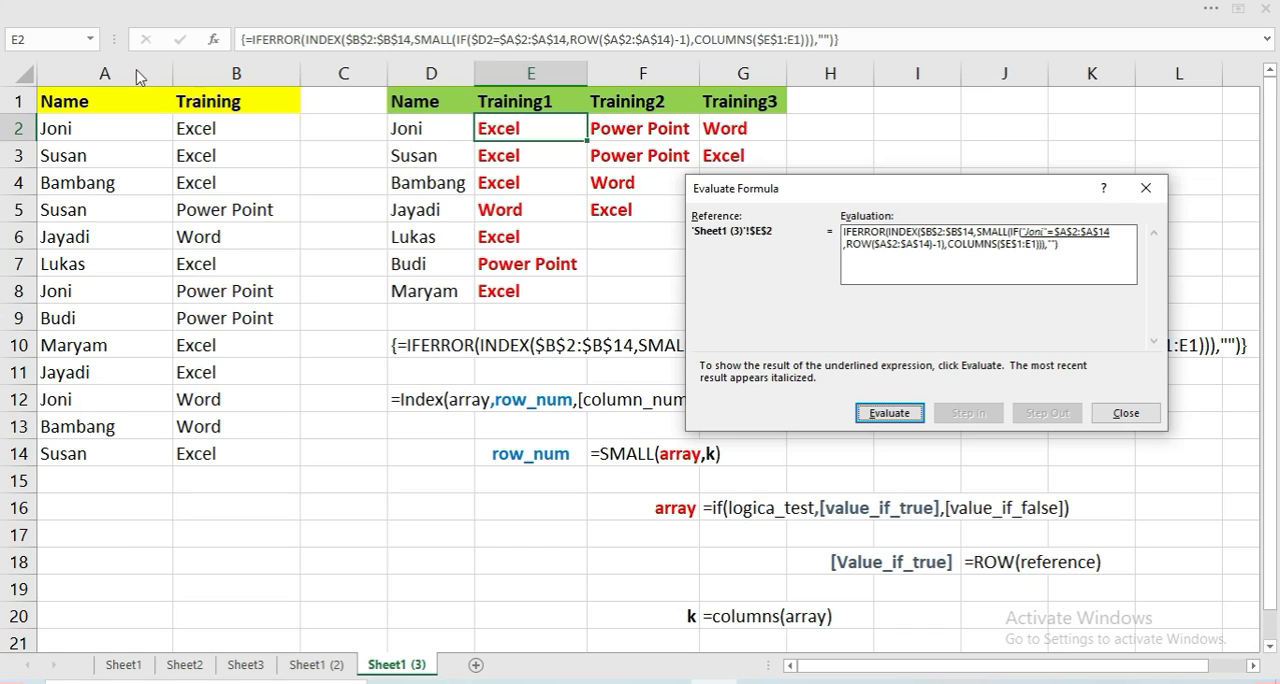
left_click(891, 417)
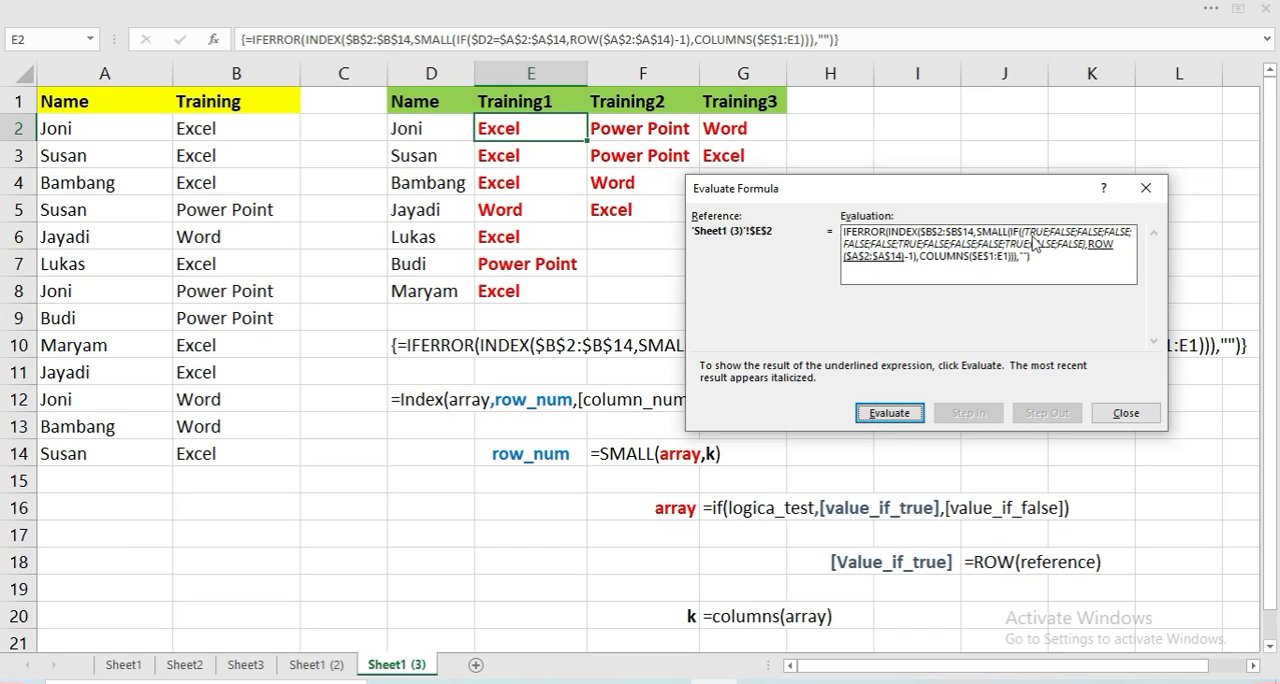
left_click(884, 418)
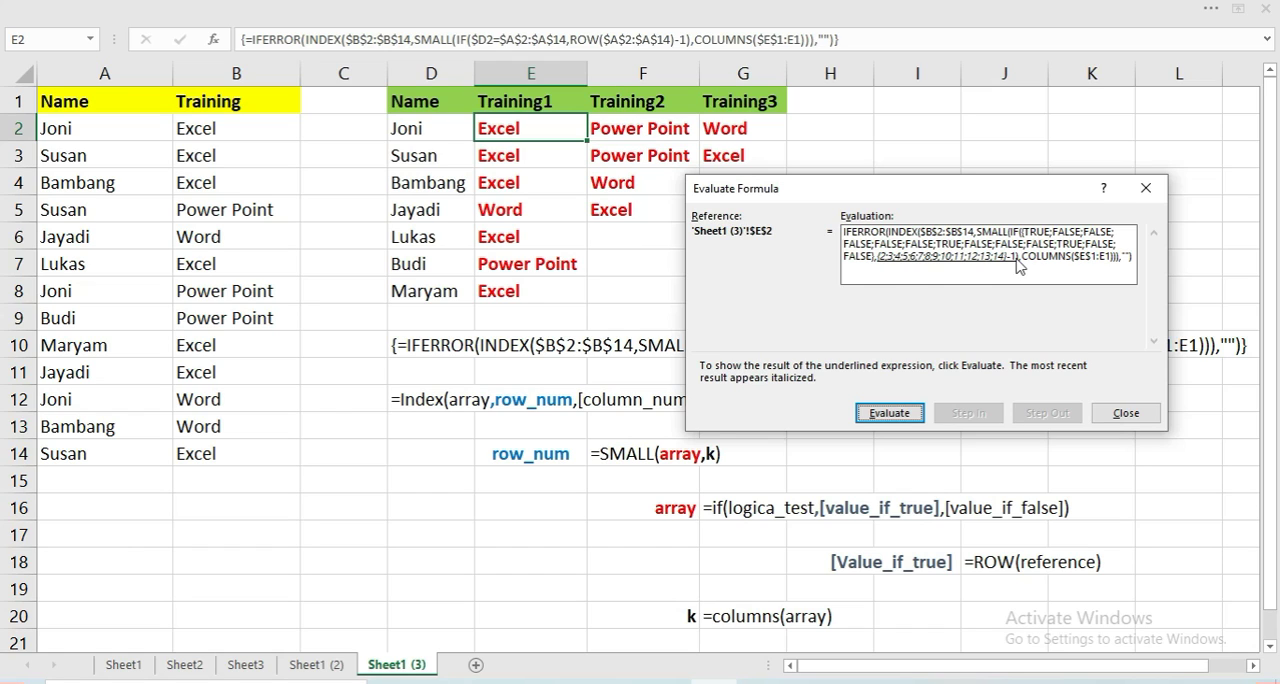
left_click(889, 412)
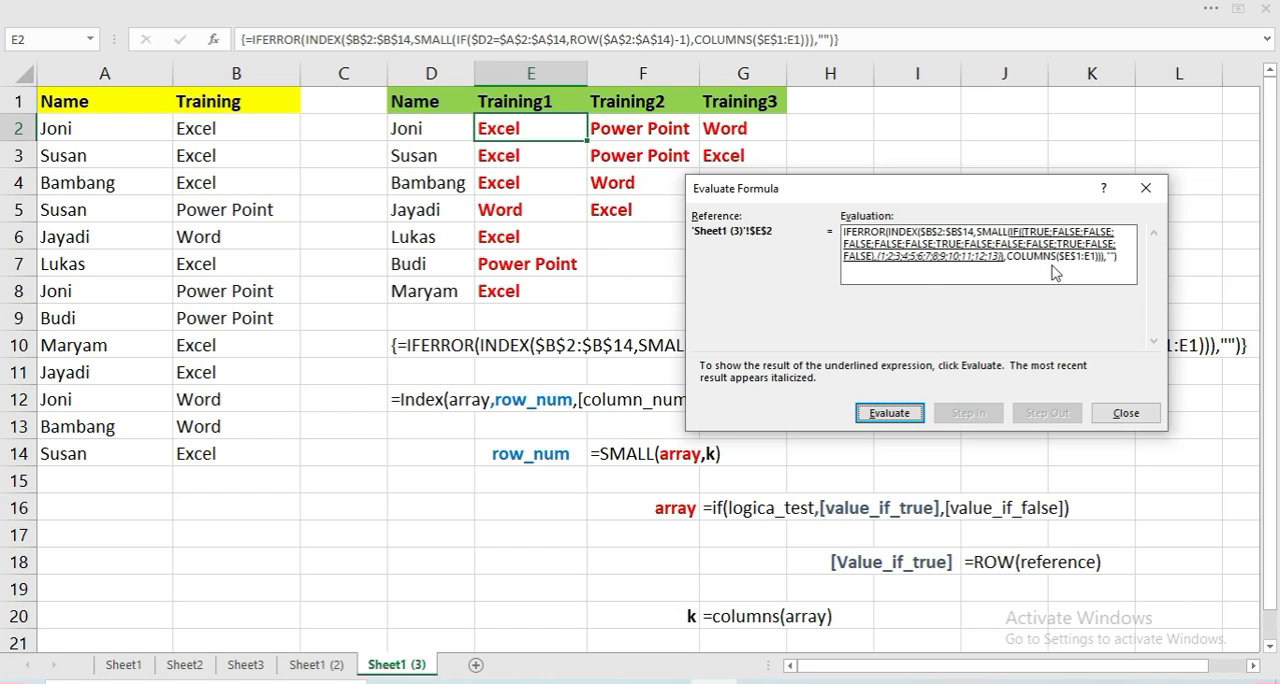
left_click(870, 412)
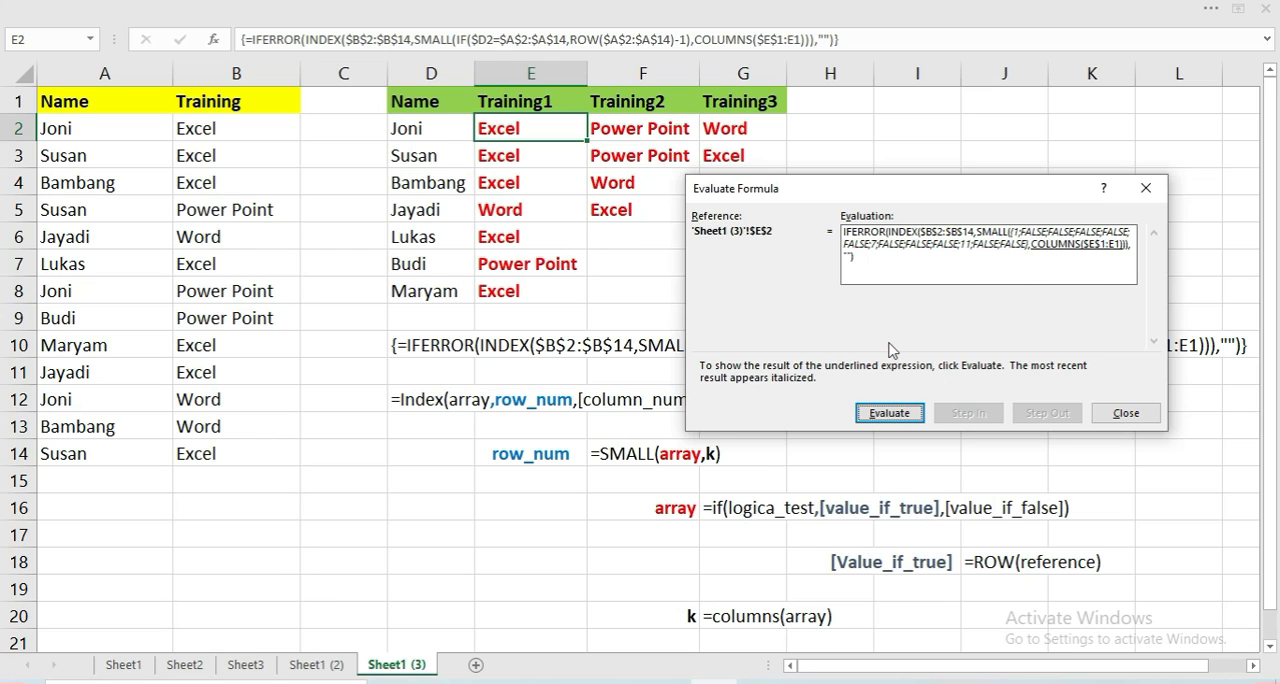
Evaluate the remaining COLUMNS, SMALL, INDEX and IFERROR parts of E2's formula, restart the evaluation and close the dialog
left_click(899, 418)
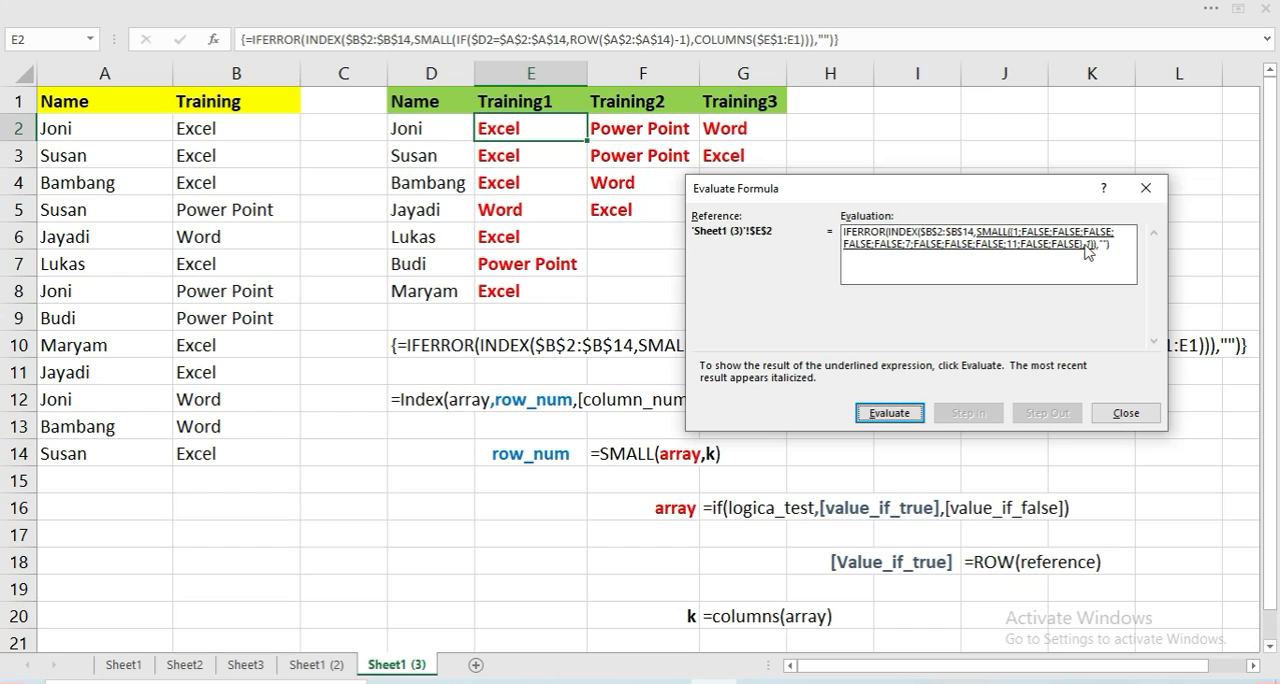
left_click(886, 416)
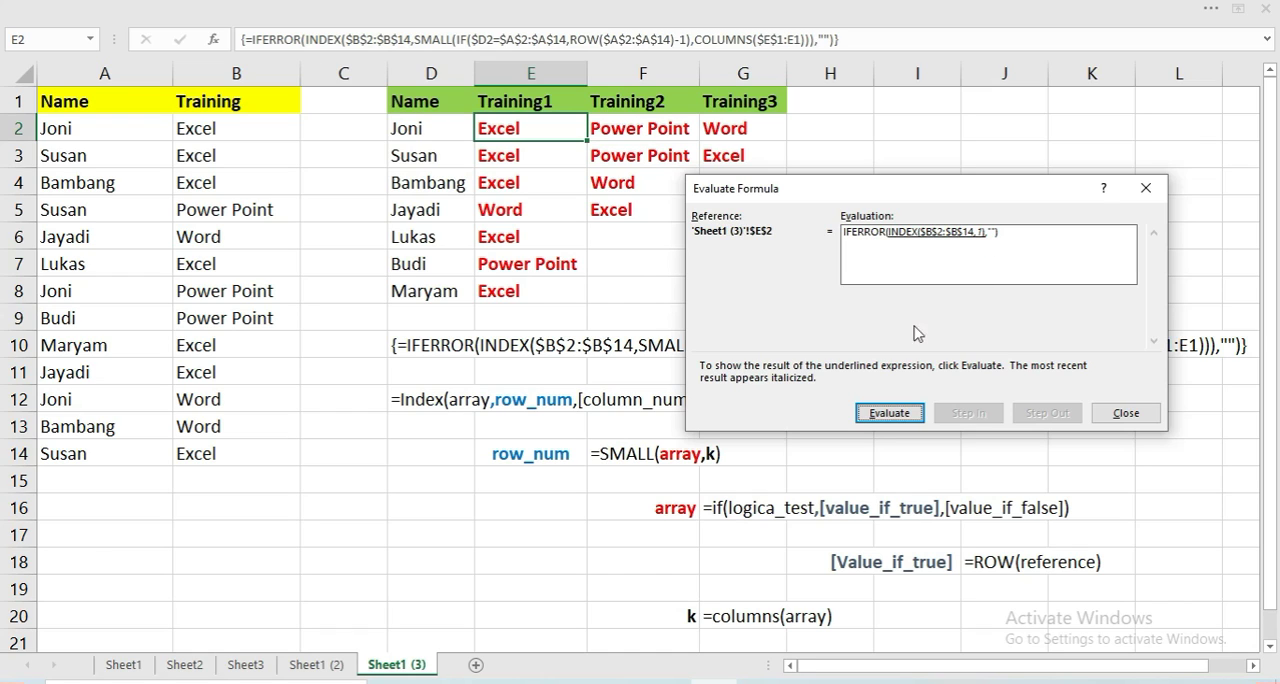
left_click(885, 416)
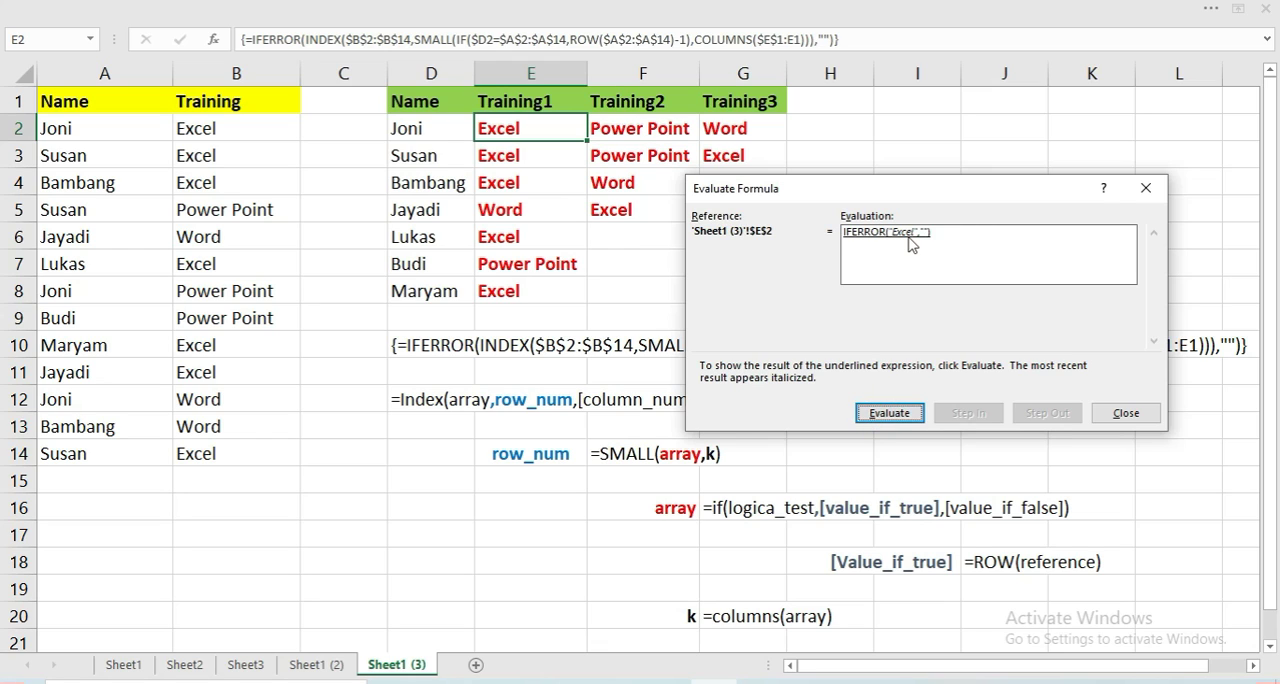
left_click(906, 413)
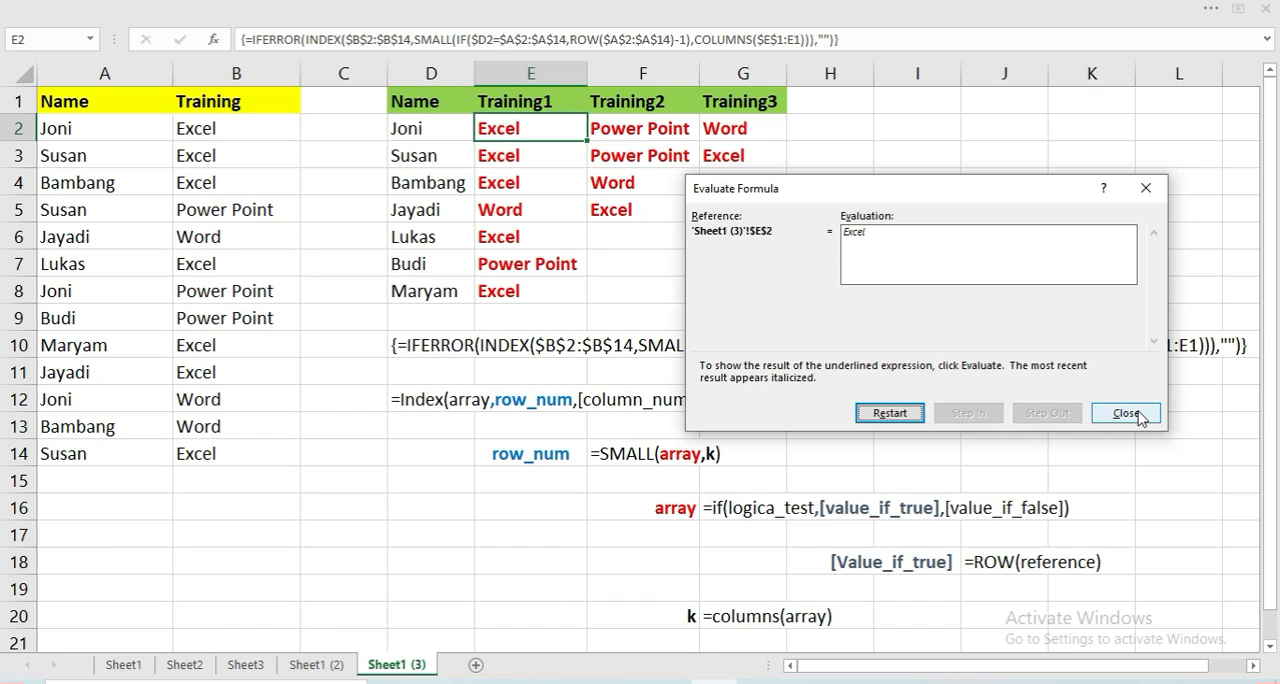
left_click(890, 413)
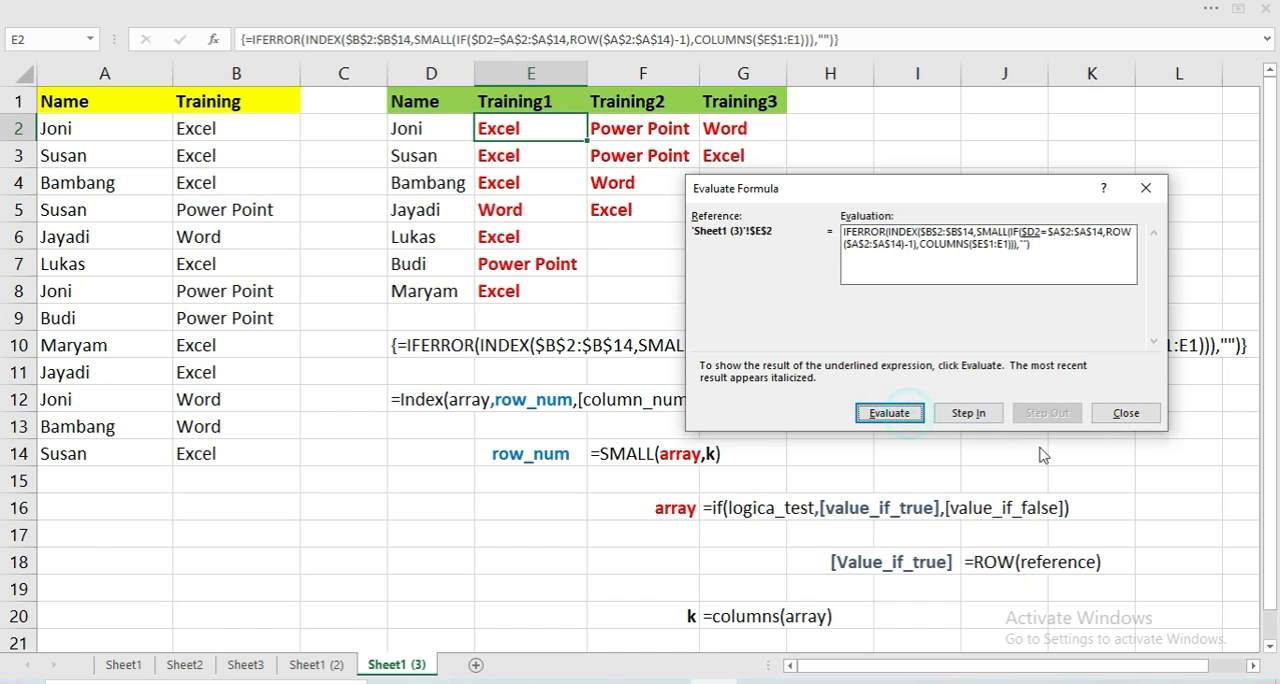
key("Escape")
left_click(847, 458)
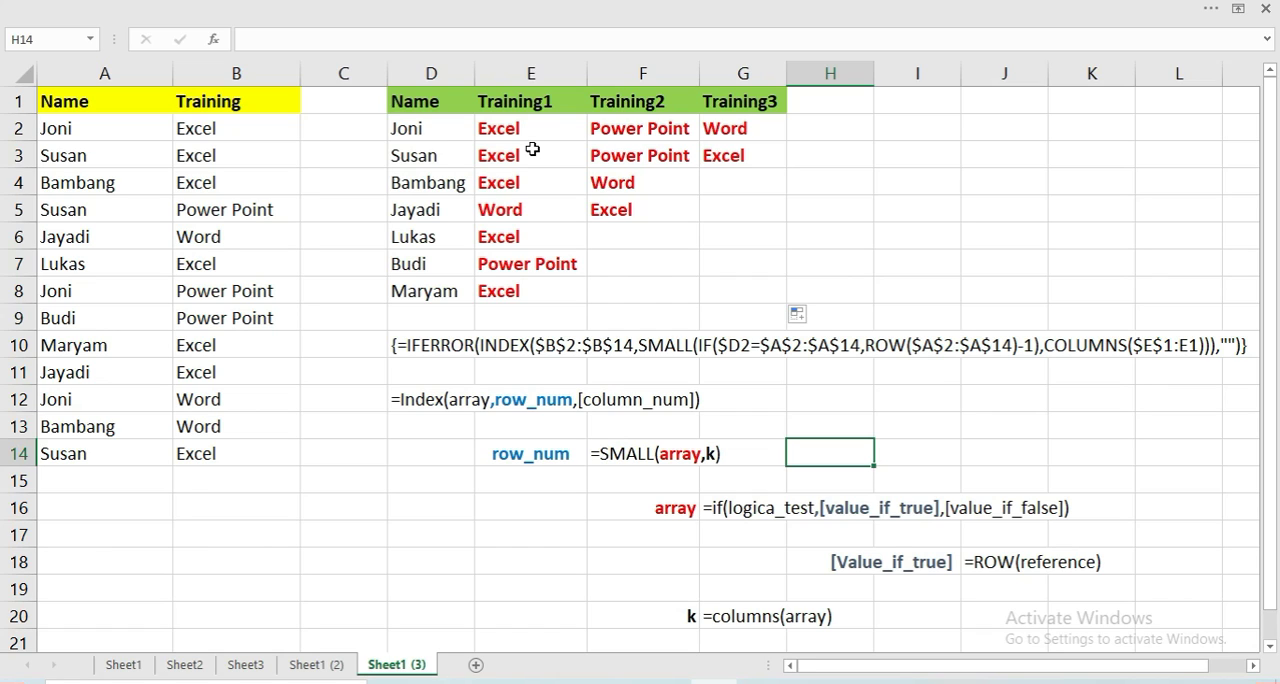
Review the name in D2 against the array formulas and training results in E2 and F2
left_click(437, 130)
left_click(556, 135)
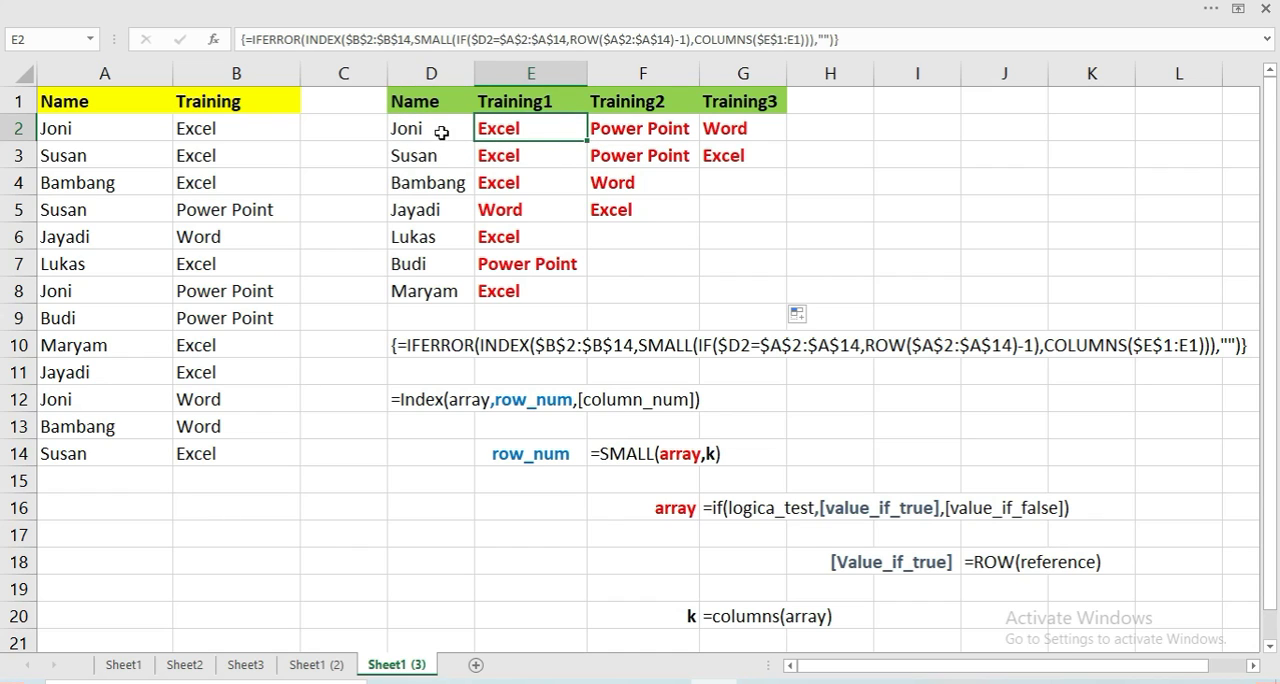
left_click(441, 132)
left_click(513, 131)
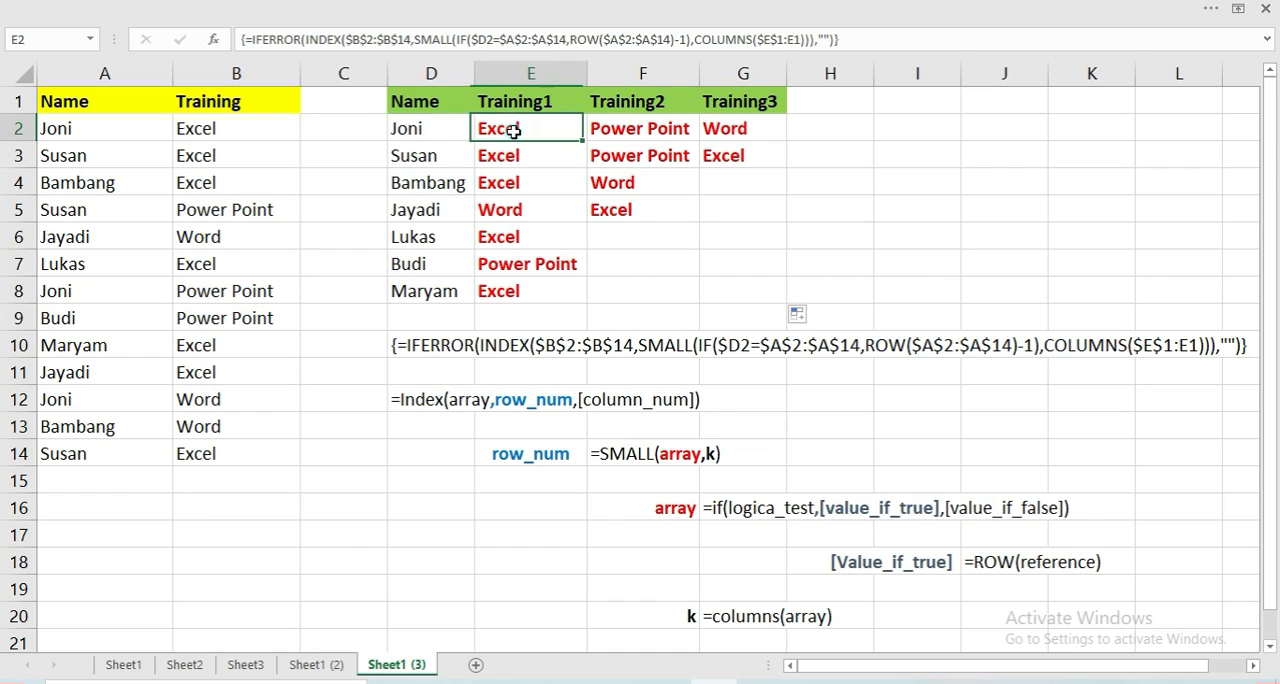
left_click(638, 135)
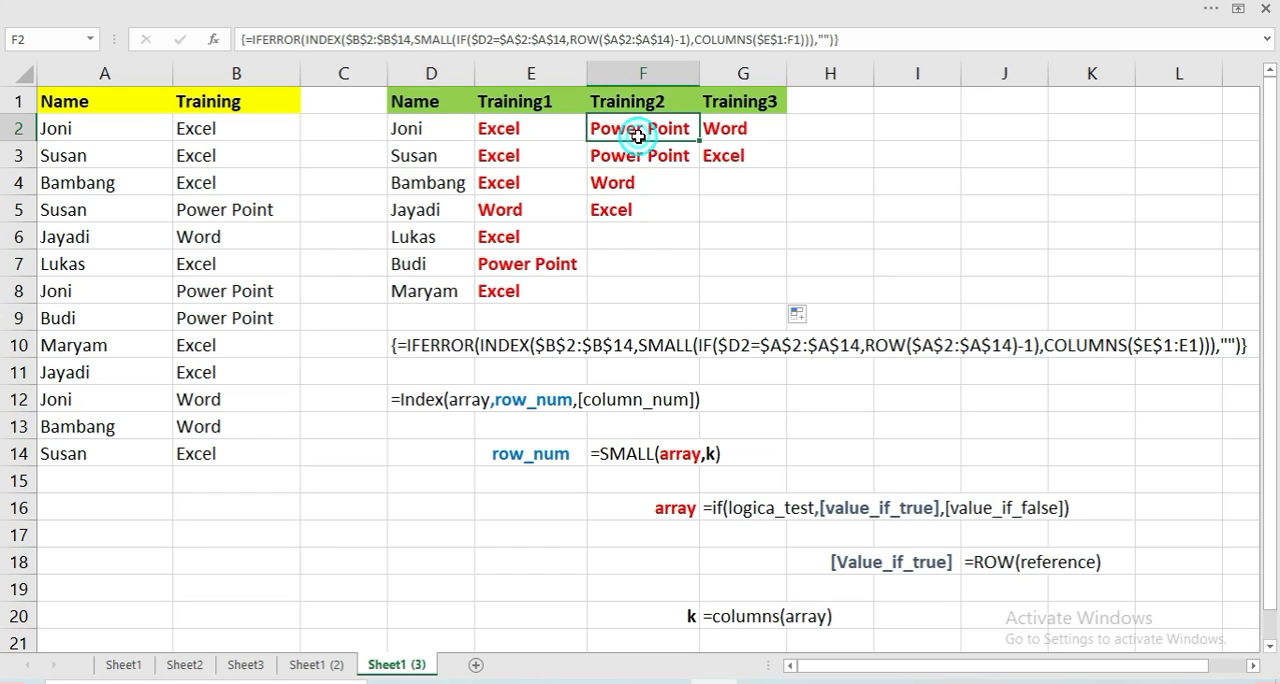